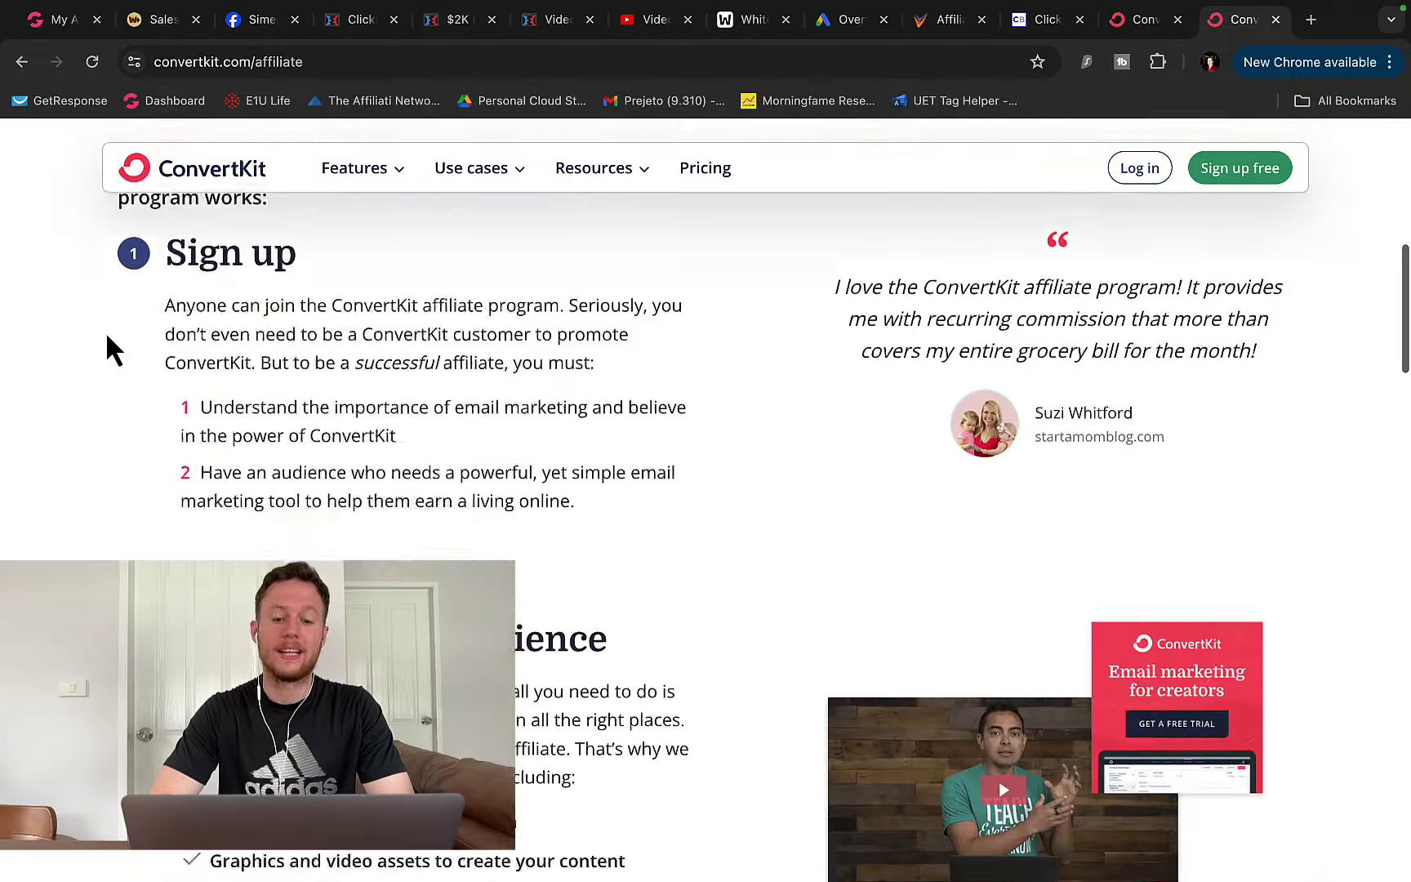
{"action": "scroll", "coordinate": [106, 332], "scroll_direction": "down", "scroll_amount": 5}
{"action": "scroll", "coordinate": [106, 333], "scroll_direction": "down", "scroll_amount": 2}
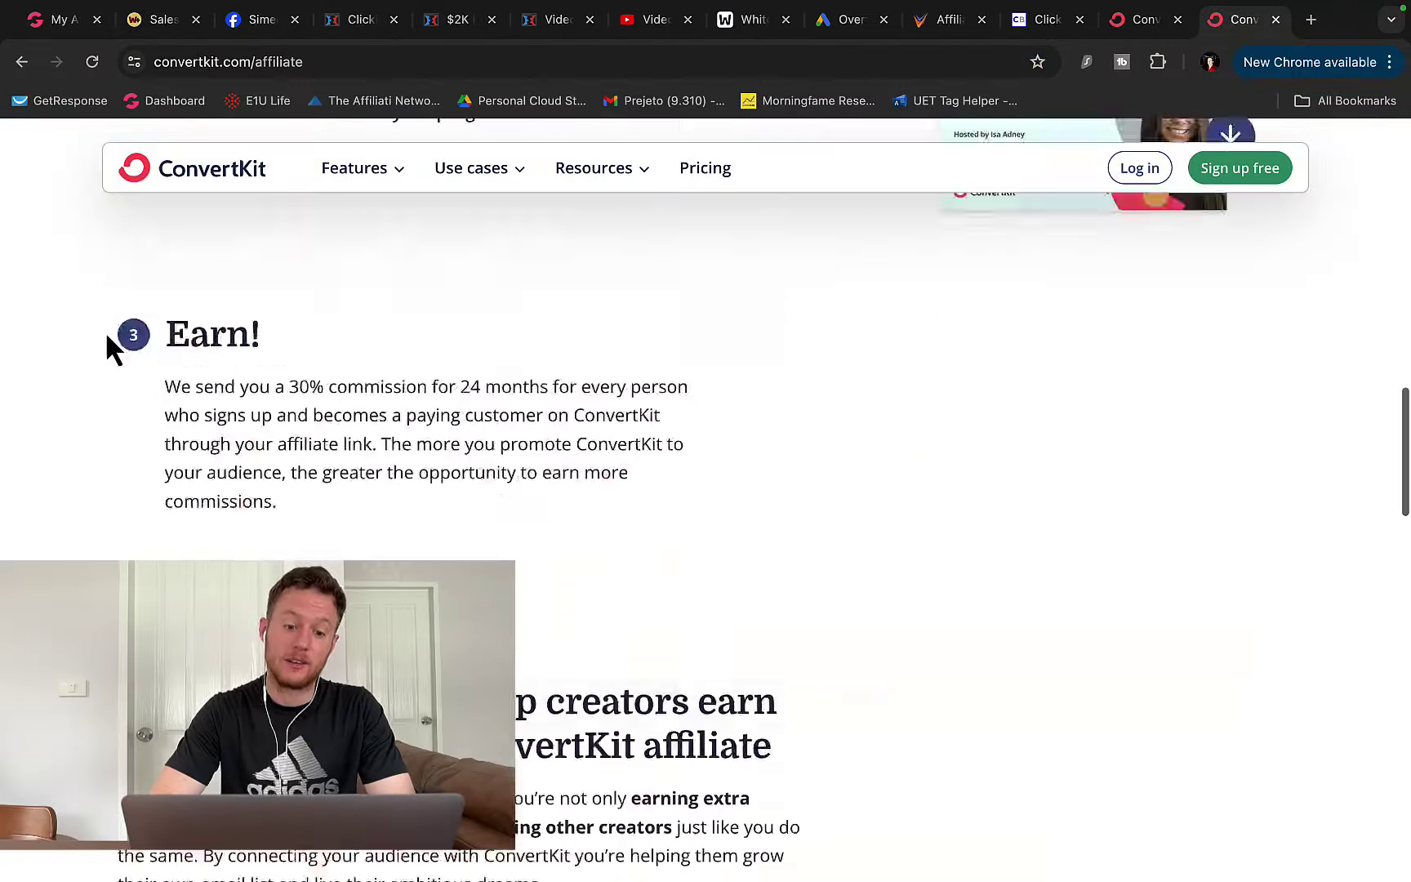
{"action": "scroll", "coordinate": [105, 331], "scroll_direction": "up", "scroll_amount": 10}
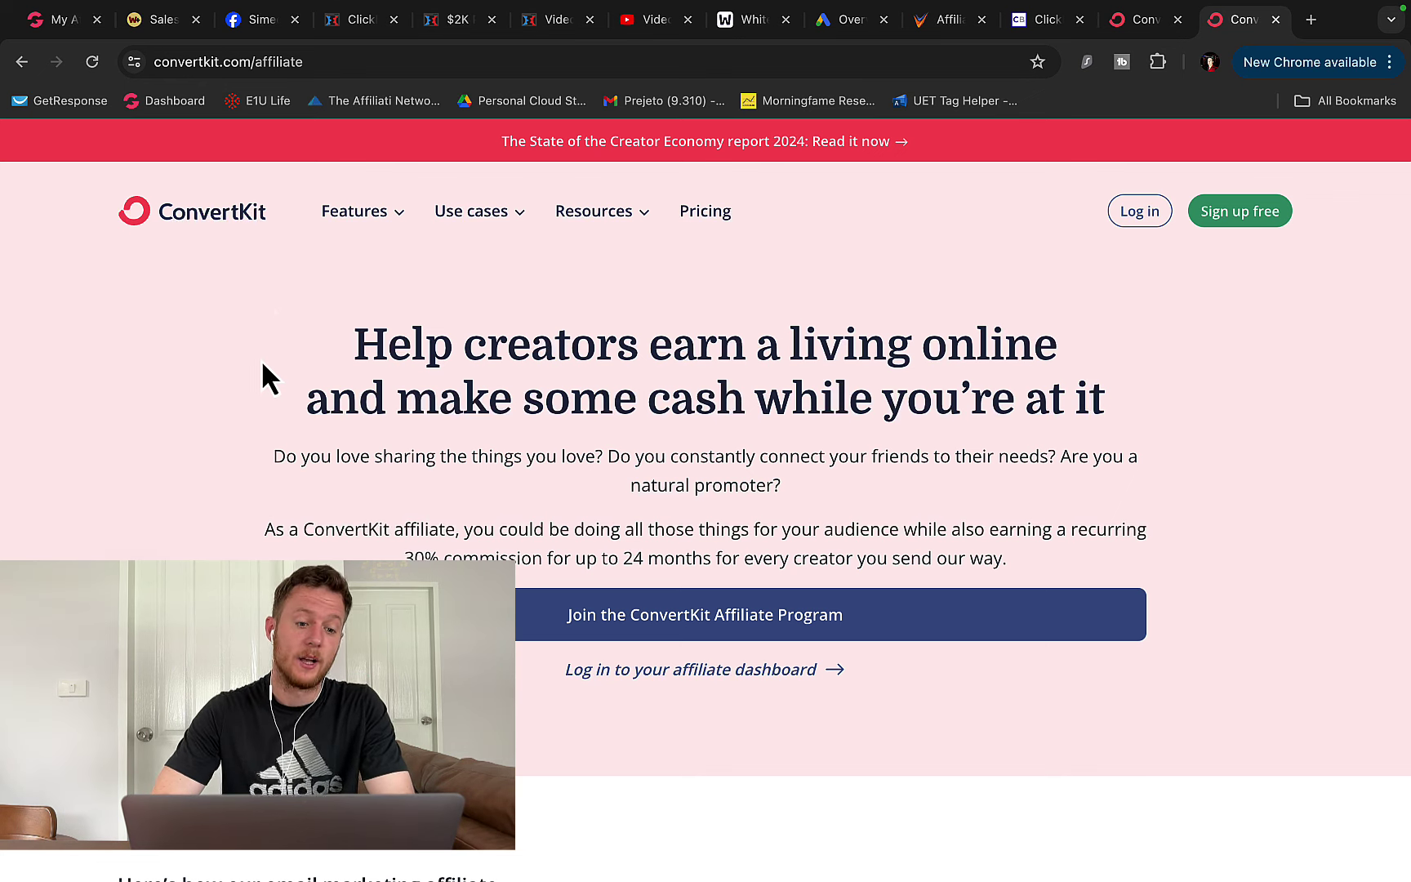
Review the WarriorPlus Today sales total, then switch to Groove's commissions-per-funnel page.
{"action": "left_click", "coordinate": [159, 20]}
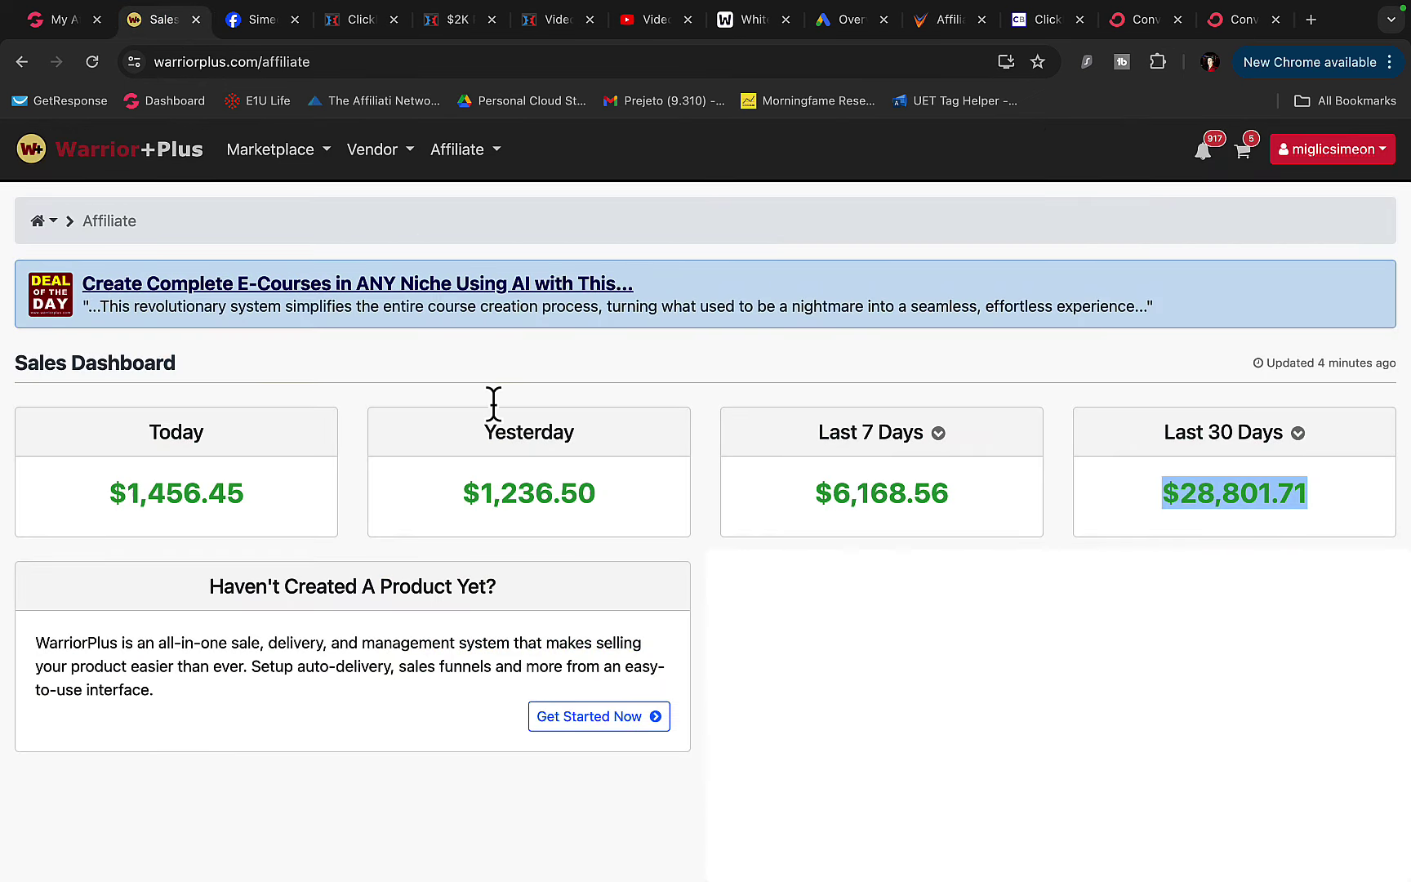
{"action": "left_click_drag", "start_coordinate": [107, 494], "coordinate": [202, 494]}
{"action": "left_click", "coordinate": [65, 22]}
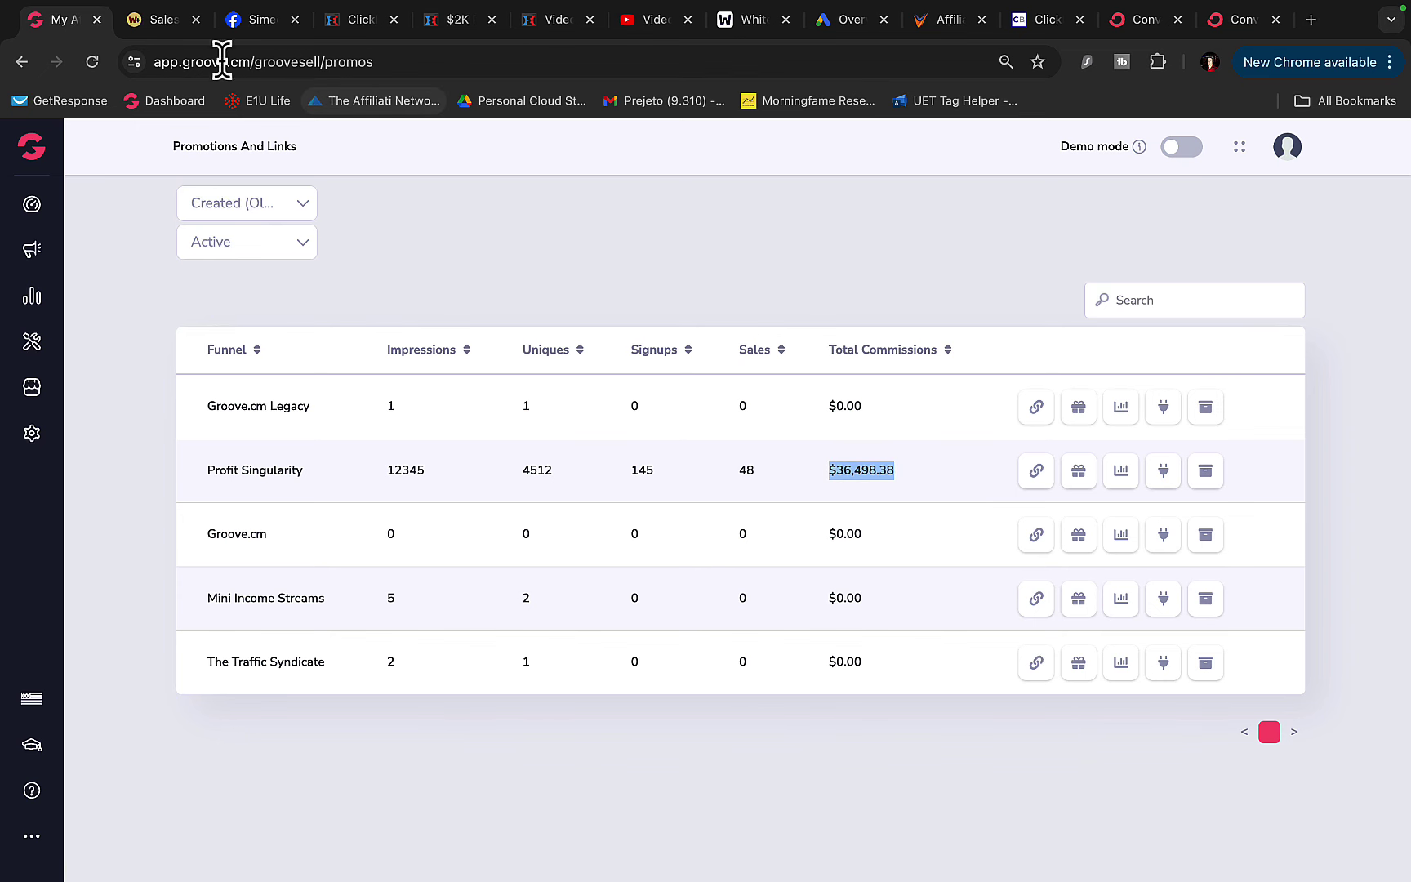
Bring up the Facebook profile page with its travel-photo posts.
{"action": "left_click", "coordinate": [250, 22]}
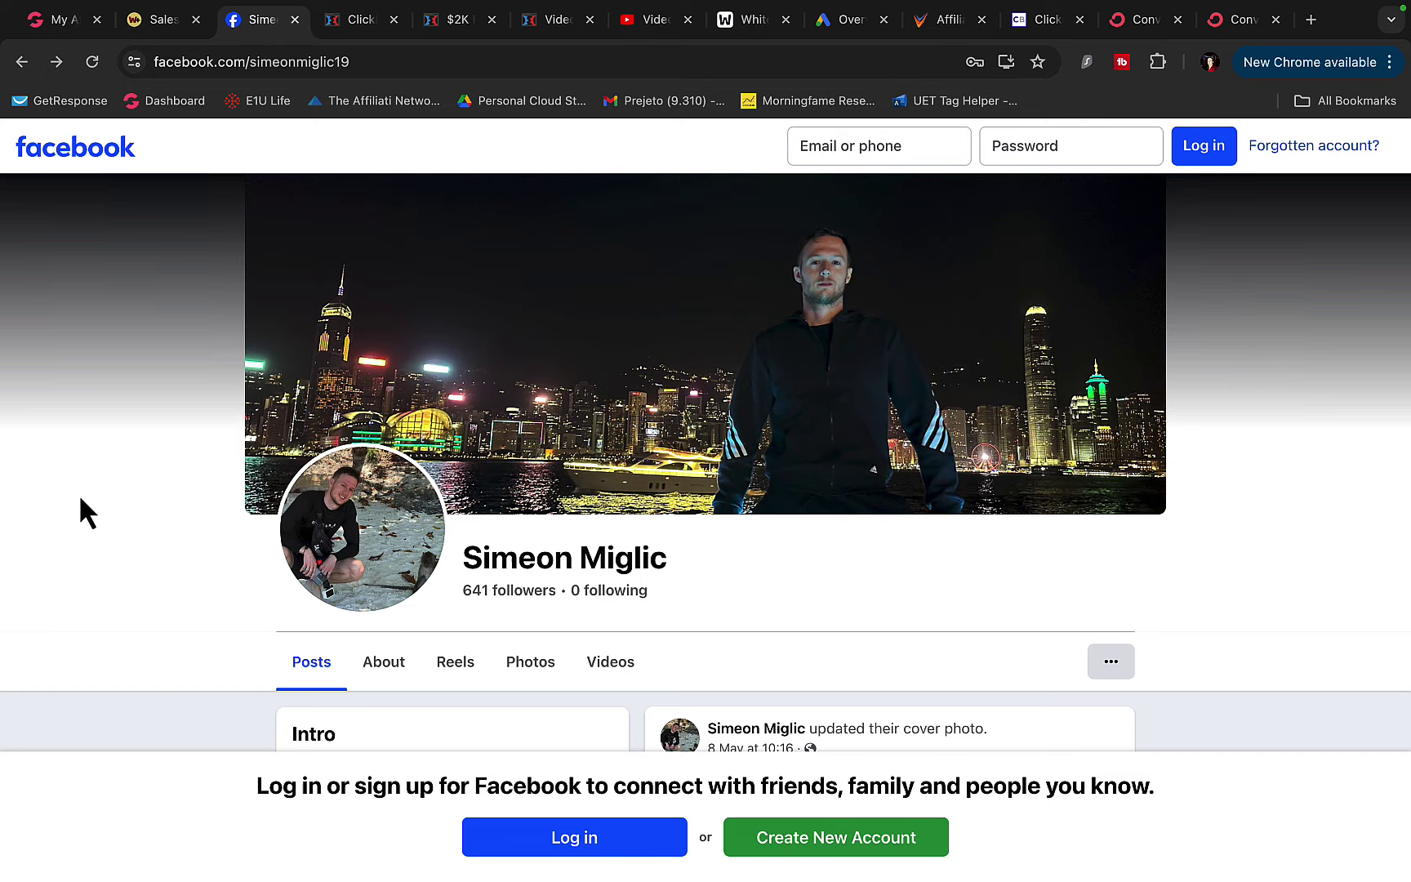
{"action": "scroll", "coordinate": [84, 506], "scroll_direction": "down", "scroll_amount": 3}
{"action": "scroll", "coordinate": [84, 505], "scroll_direction": "down", "scroll_amount": 3}
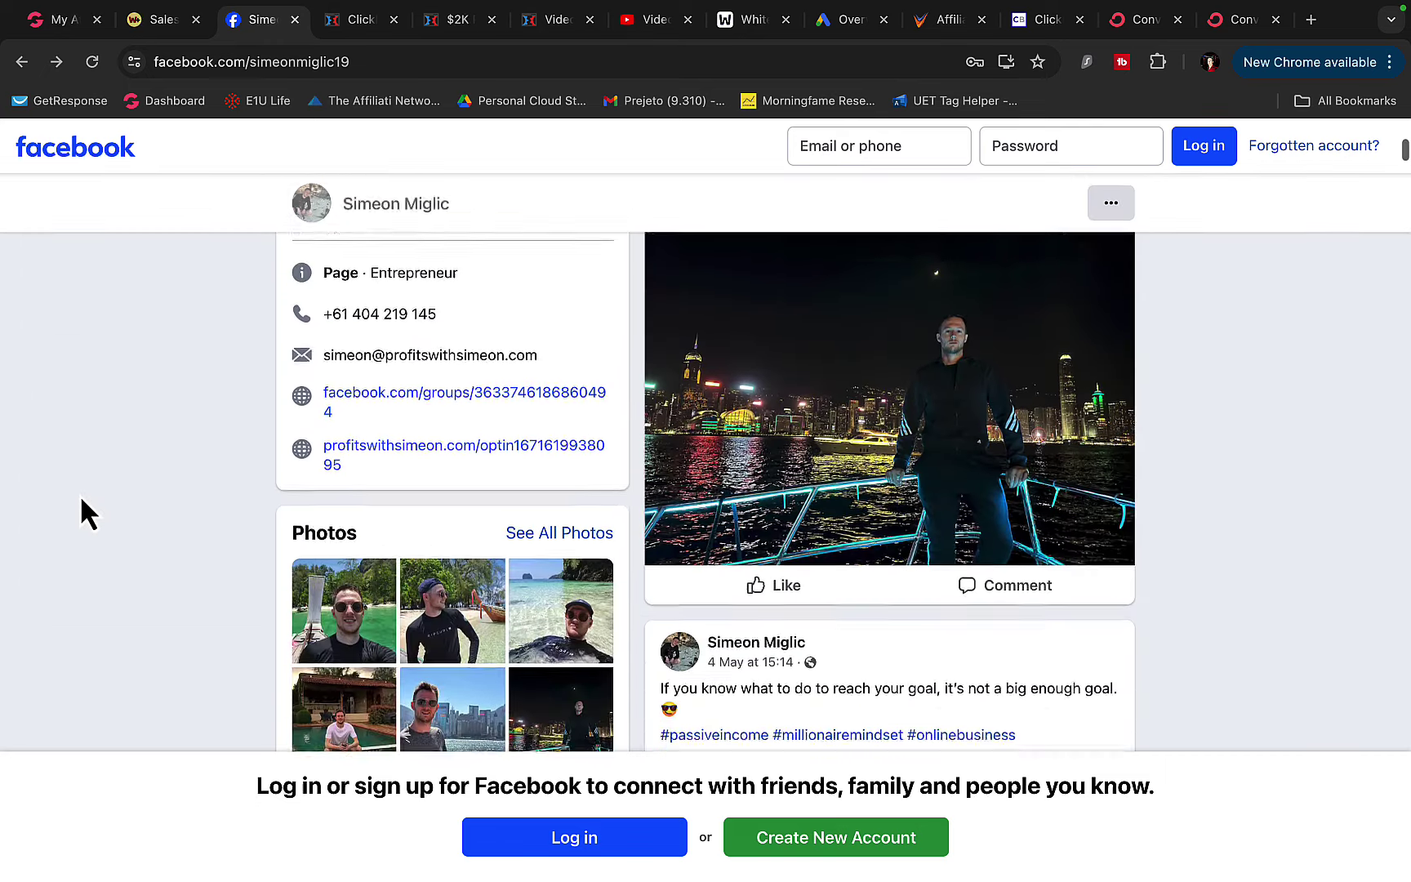
{"action": "scroll", "coordinate": [85, 507], "scroll_direction": "down", "scroll_amount": 1}
{"action": "scroll", "coordinate": [81, 498], "scroll_direction": "down", "scroll_amount": 2}
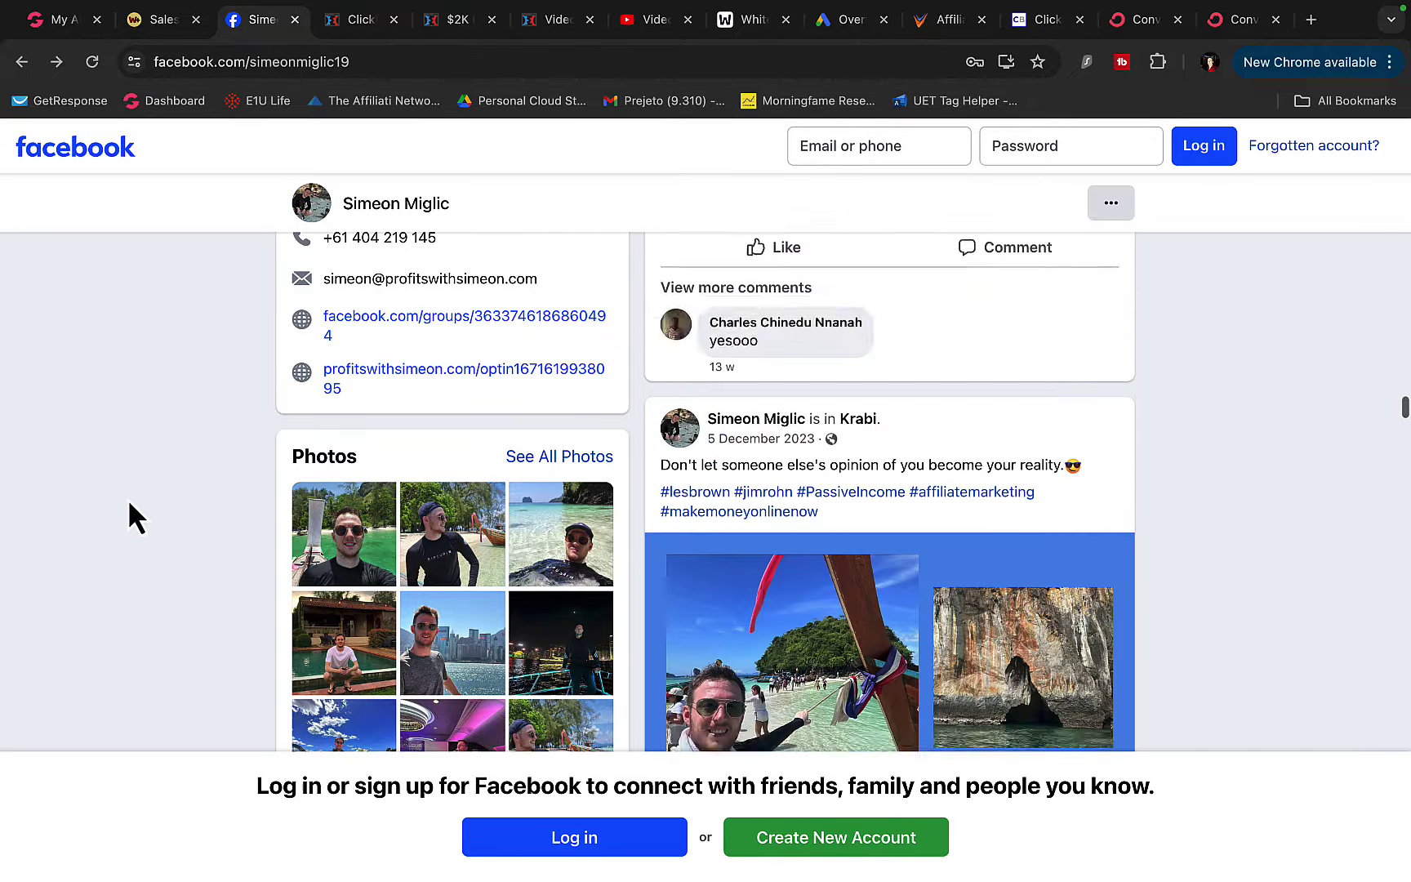
{"action": "scroll", "coordinate": [129, 505], "scroll_direction": "down", "scroll_amount": 3}
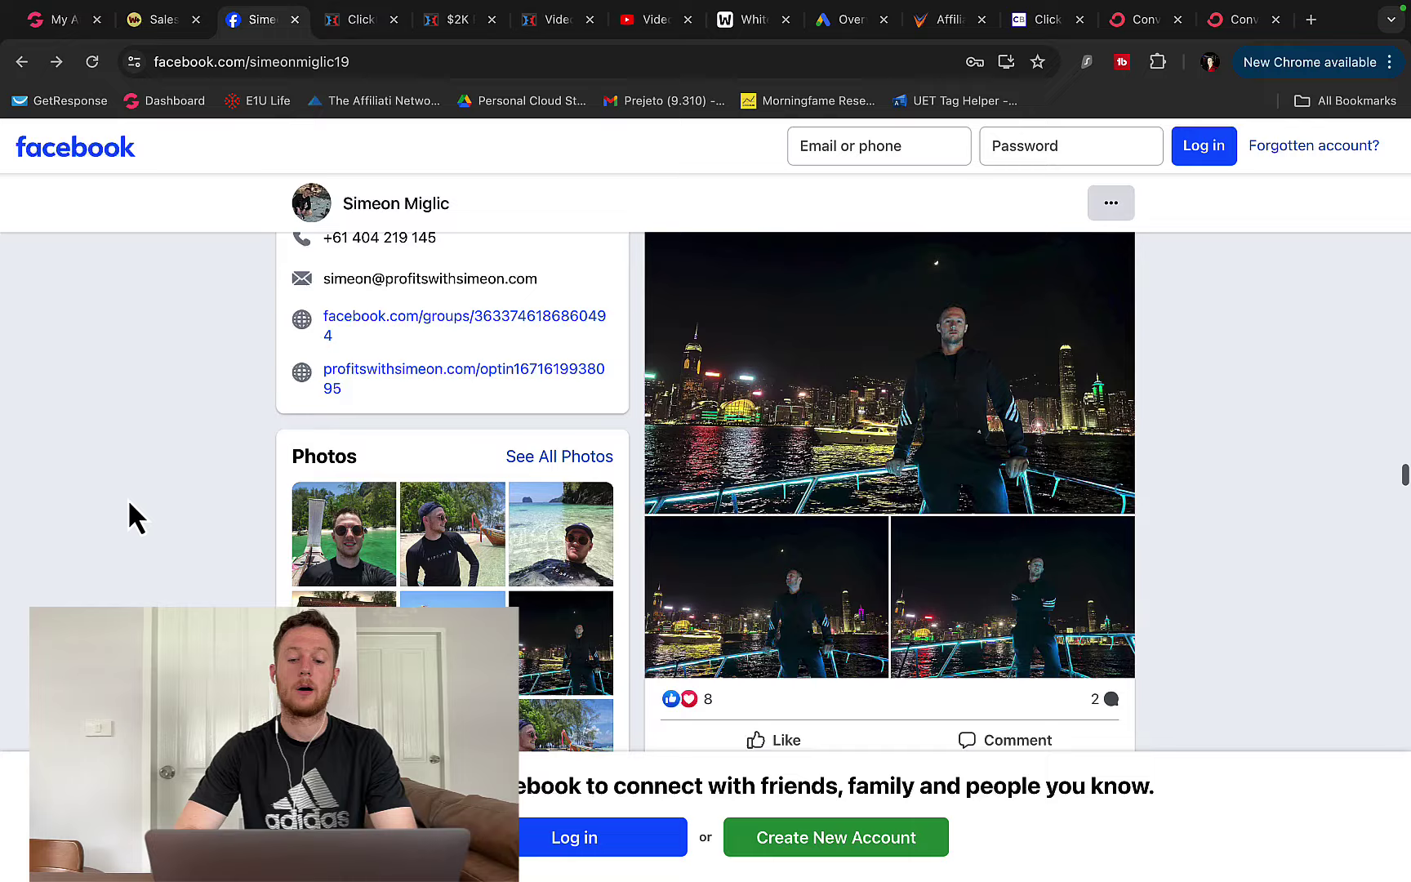
{"action": "scroll", "coordinate": [128, 499], "scroll_direction": "down", "scroll_amount": 2}
{"action": "scroll", "coordinate": [128, 499], "scroll_direction": "down", "scroll_amount": 3}
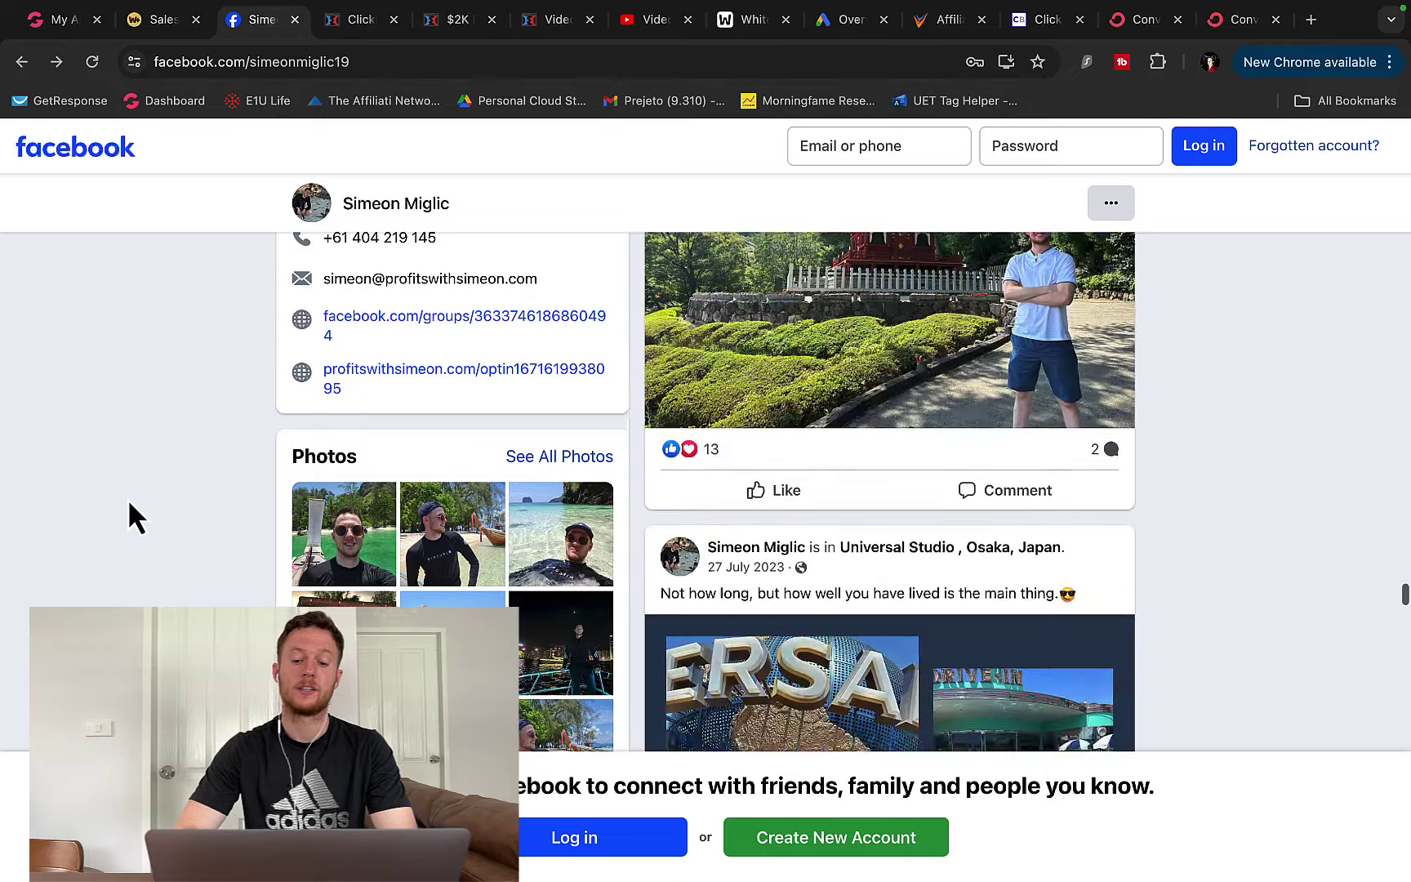
{"action": "scroll", "coordinate": [128, 502], "scroll_direction": "down", "scroll_amount": 3}
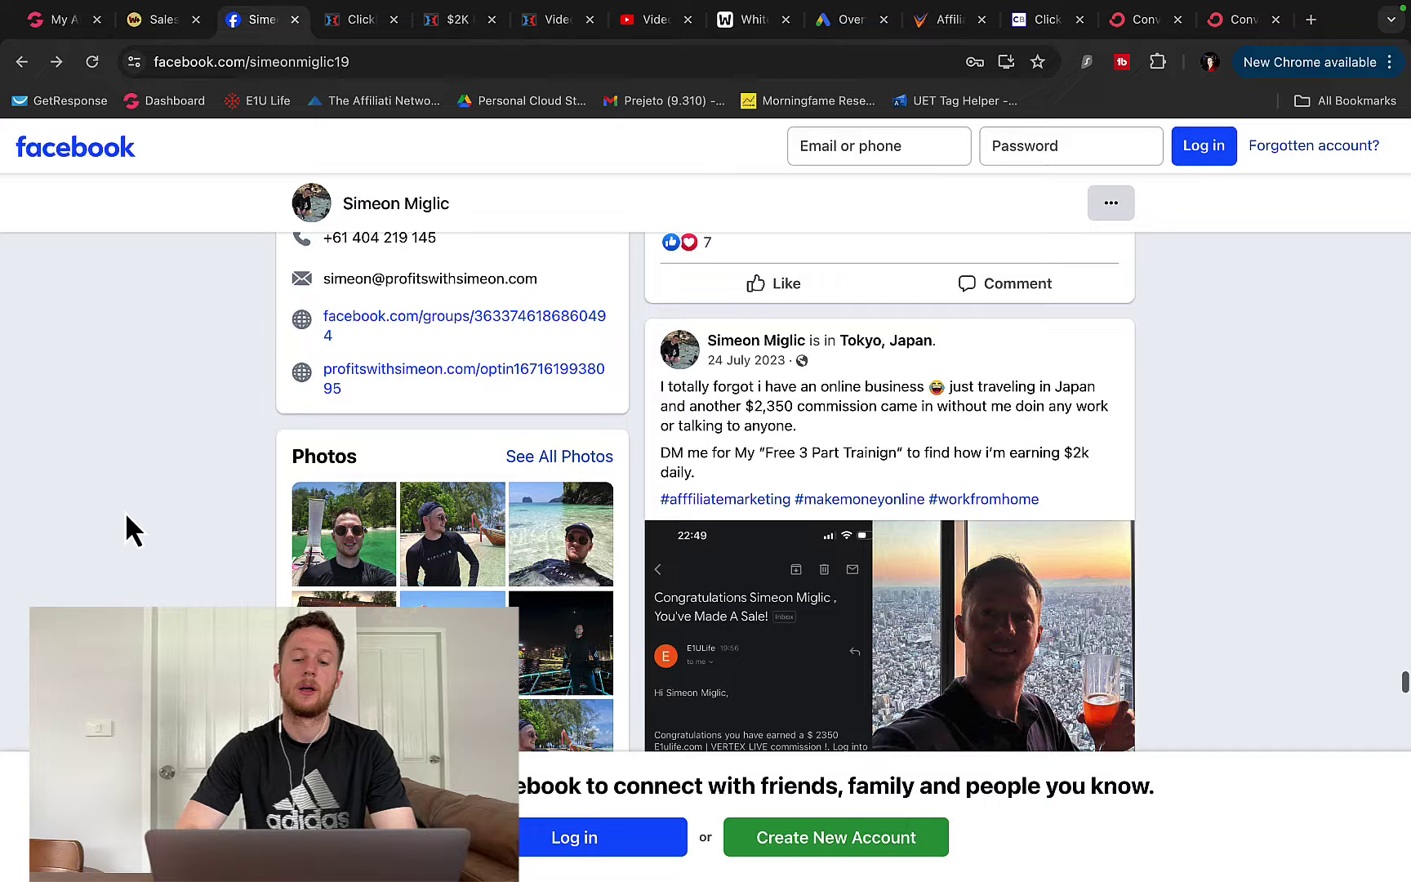
{"action": "scroll", "coordinate": [125, 511], "scroll_direction": "down", "scroll_amount": 5}
{"action": "scroll", "coordinate": [125, 511], "scroll_direction": "down", "scroll_amount": 5}
{"action": "scroll", "coordinate": [124, 512], "scroll_direction": "down", "scroll_amount": 2}
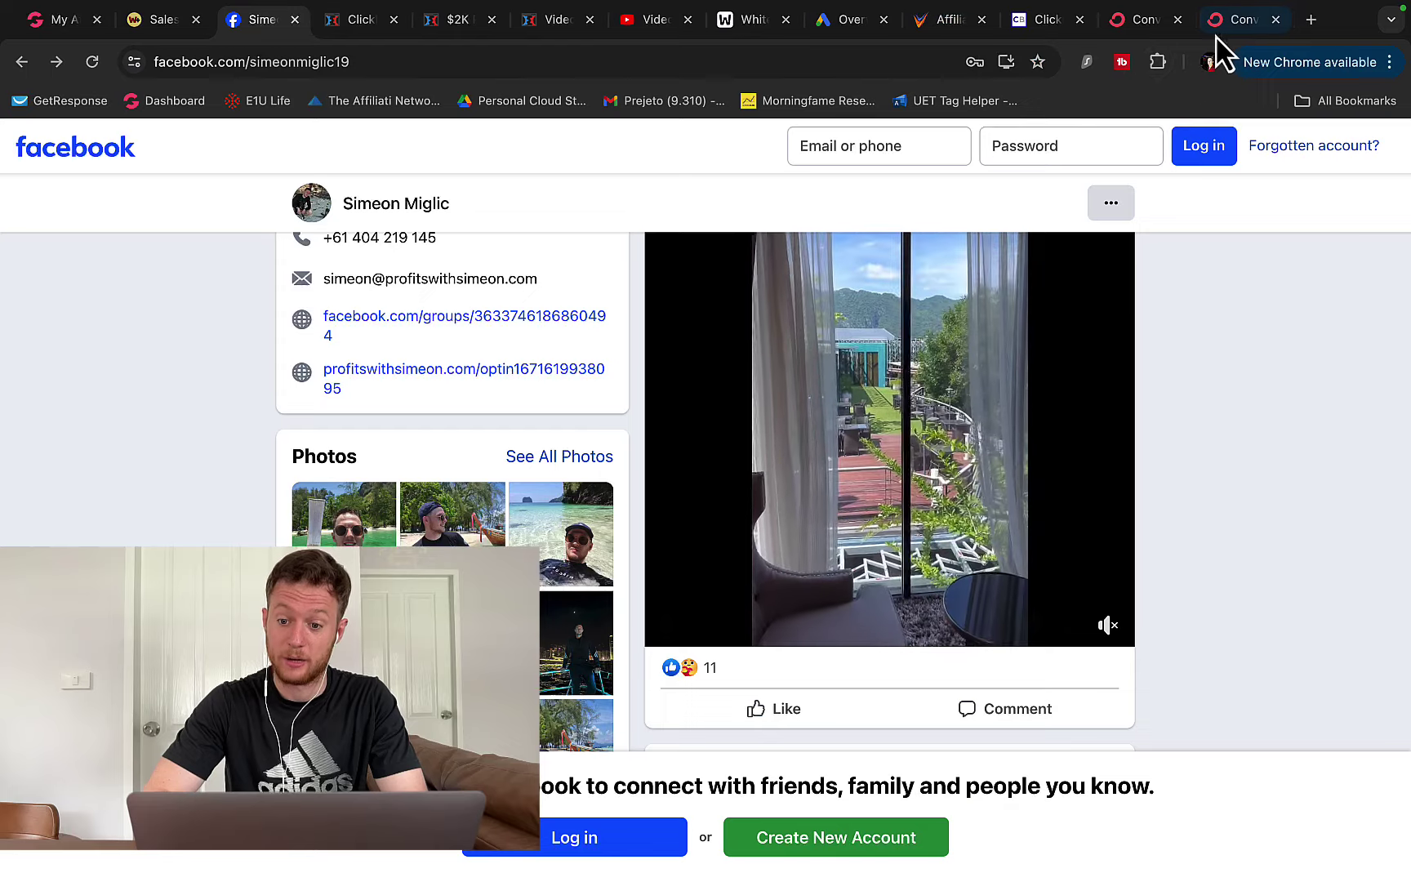
Browse the ConvertKit home page and the $2K free training funnel, ending on convertkit.com/affiliate.
{"action": "left_click", "coordinate": [1142, 19]}
{"action": "scroll", "coordinate": [656, 344], "scroll_direction": "down", "scroll_amount": 2}
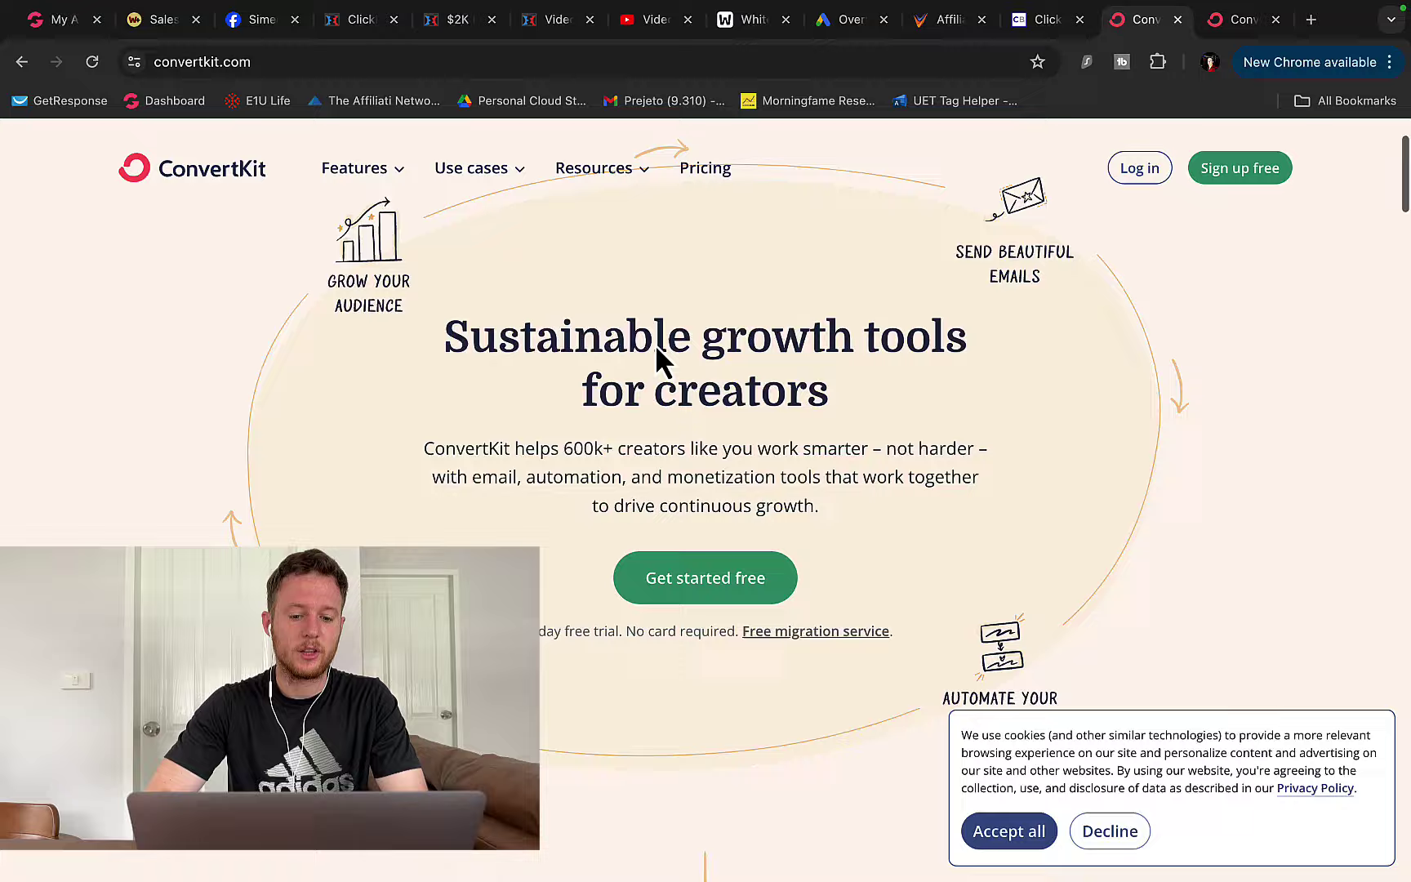
{"action": "scroll", "coordinate": [655, 345], "scroll_direction": "down", "scroll_amount": 5}
{"action": "scroll", "coordinate": [655, 346], "scroll_direction": "down", "scroll_amount": 5}
{"action": "scroll", "coordinate": [655, 344], "scroll_direction": "down", "scroll_amount": 5}
{"action": "scroll", "coordinate": [655, 352], "scroll_direction": "up", "scroll_amount": 10}
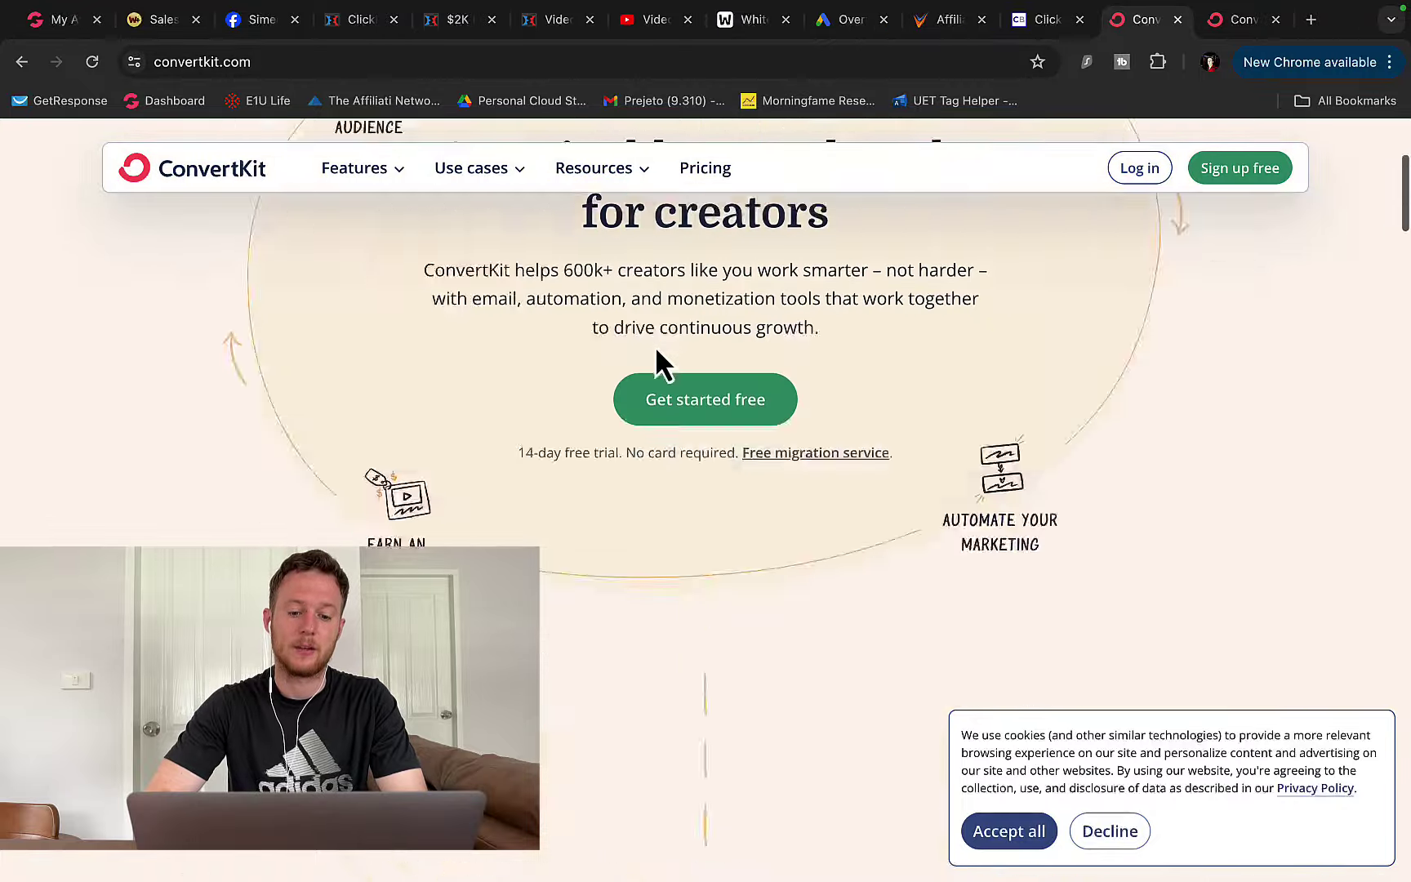
{"action": "scroll", "coordinate": [656, 353], "scroll_direction": "up", "scroll_amount": 5}
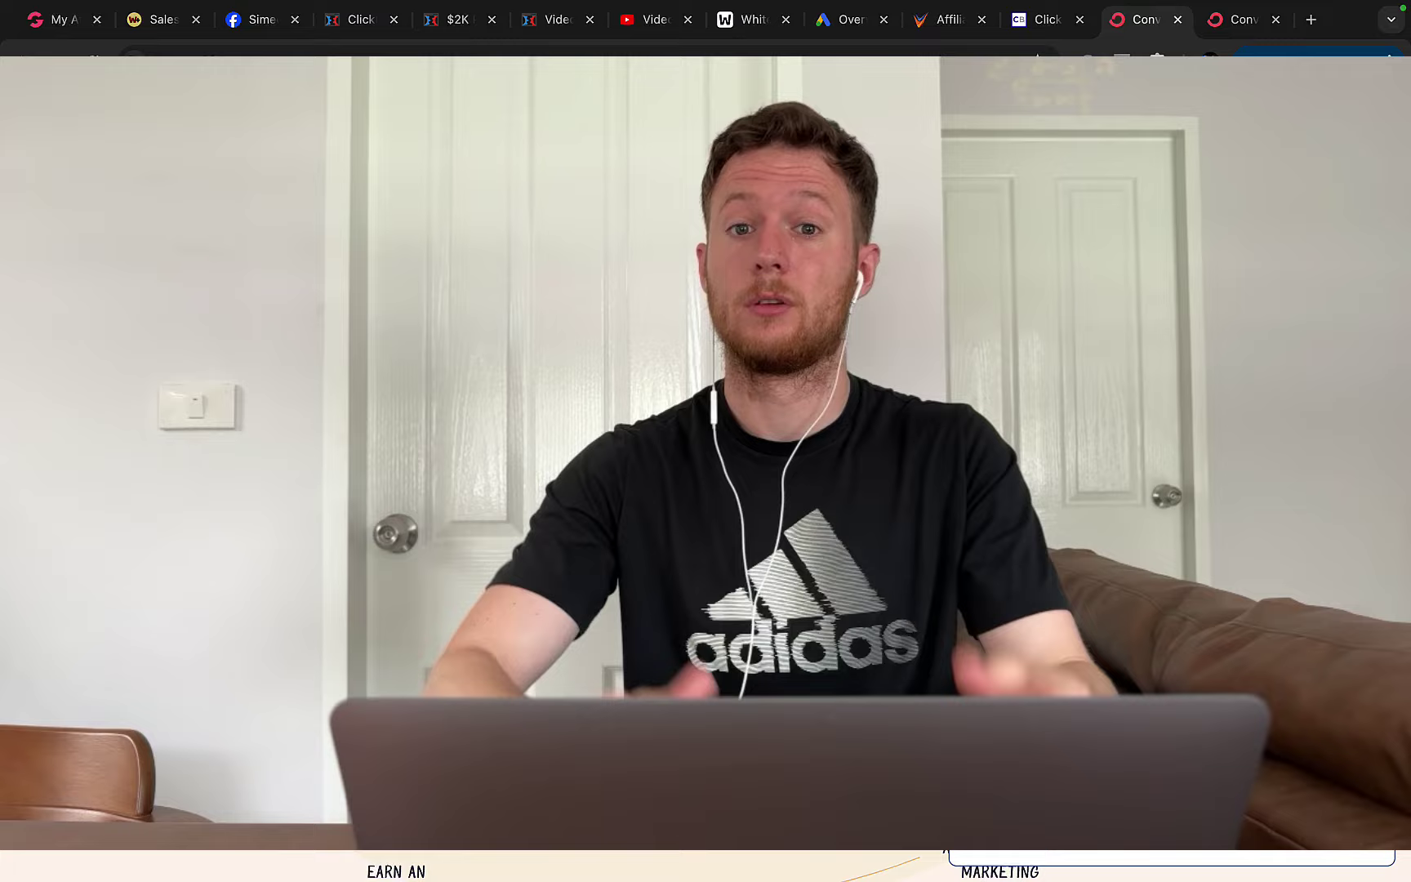
{"action": "left_click", "coordinate": [452, 25]}
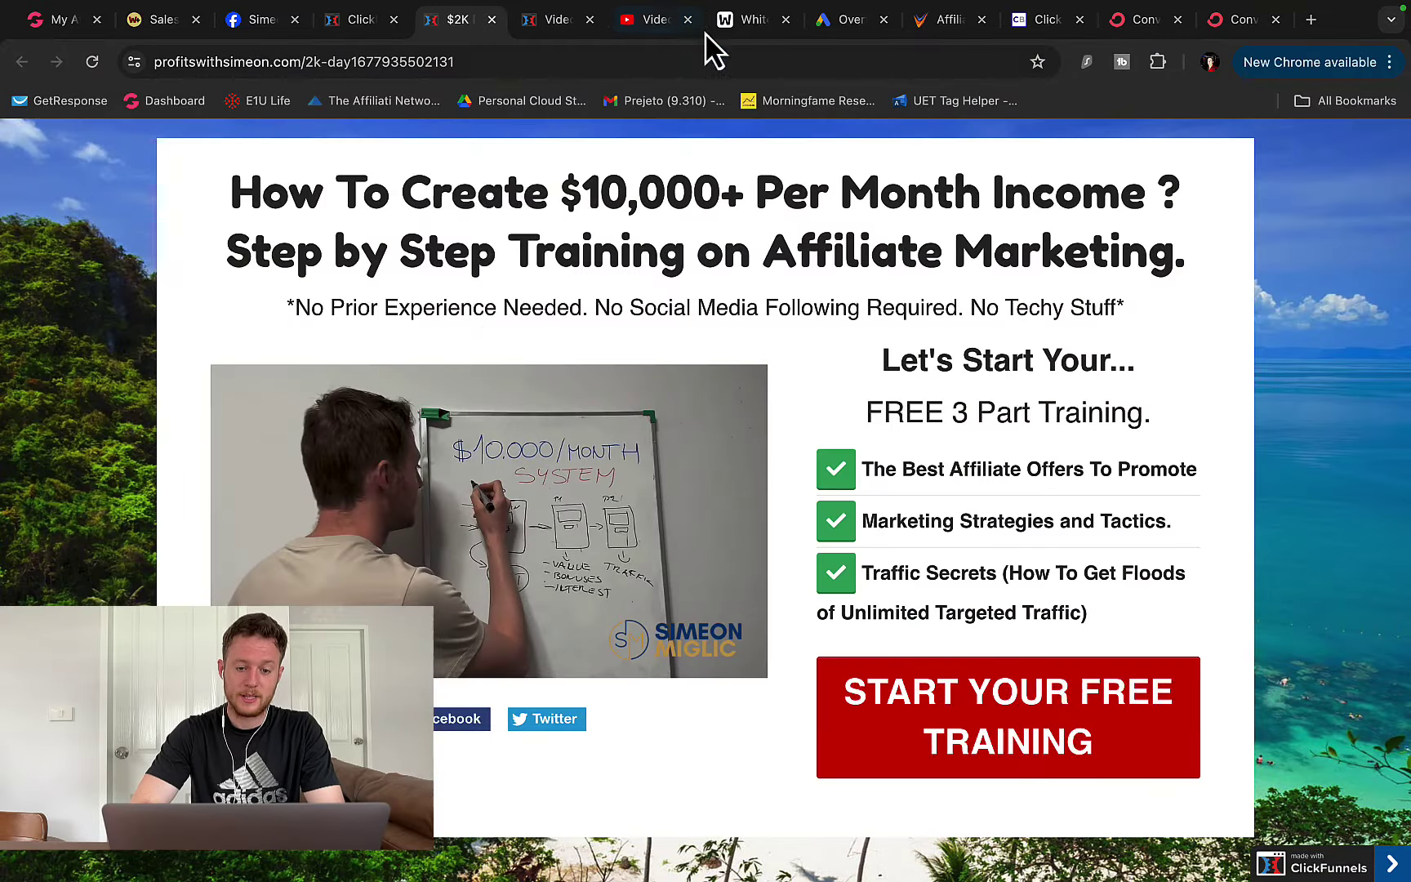
{"action": "left_click", "coordinate": [1145, 35]}
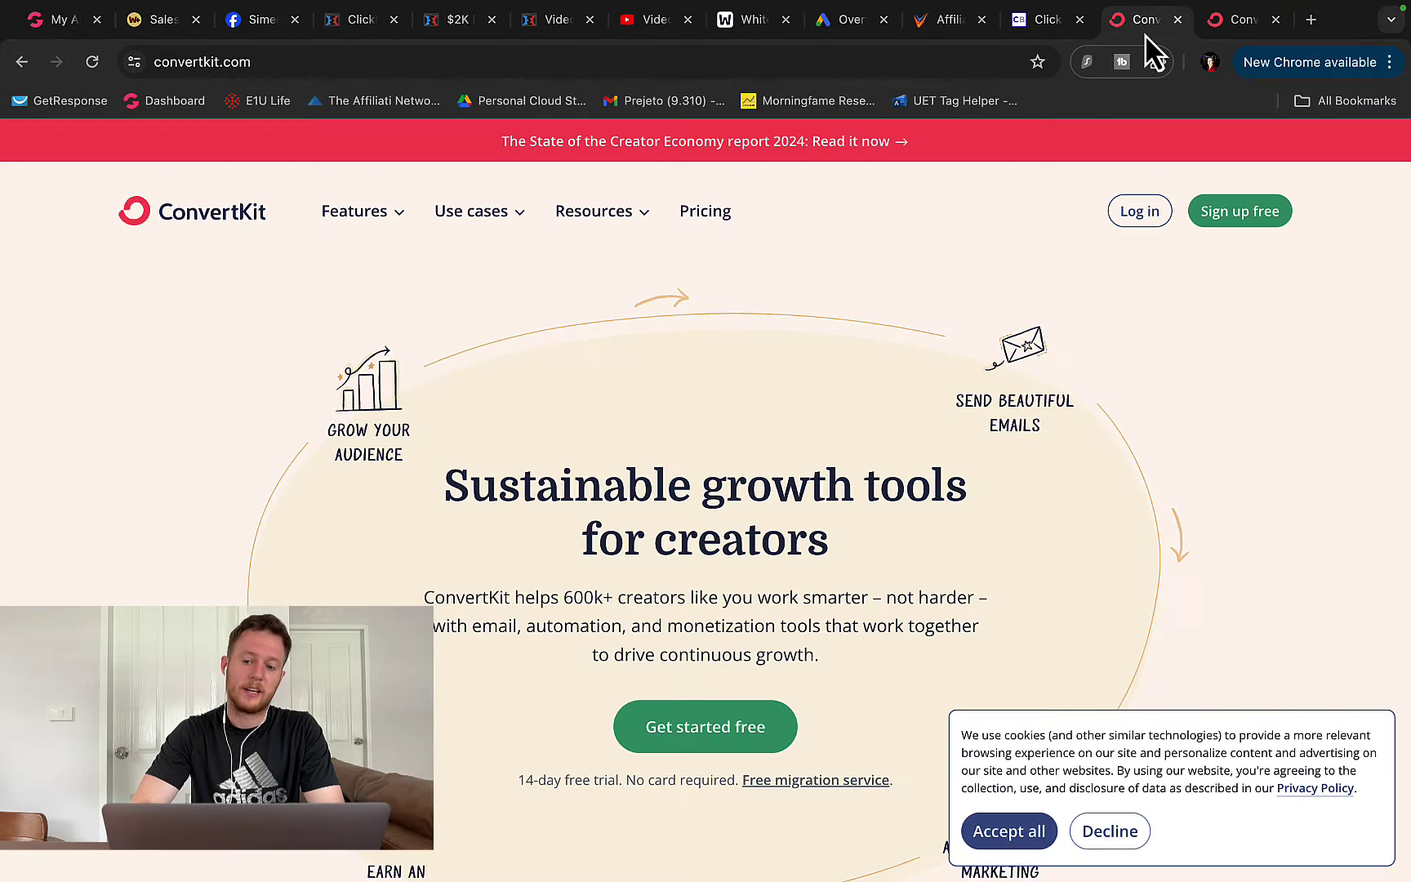
{"action": "scroll", "coordinate": [179, 293], "scroll_direction": "down", "scroll_amount": 10}
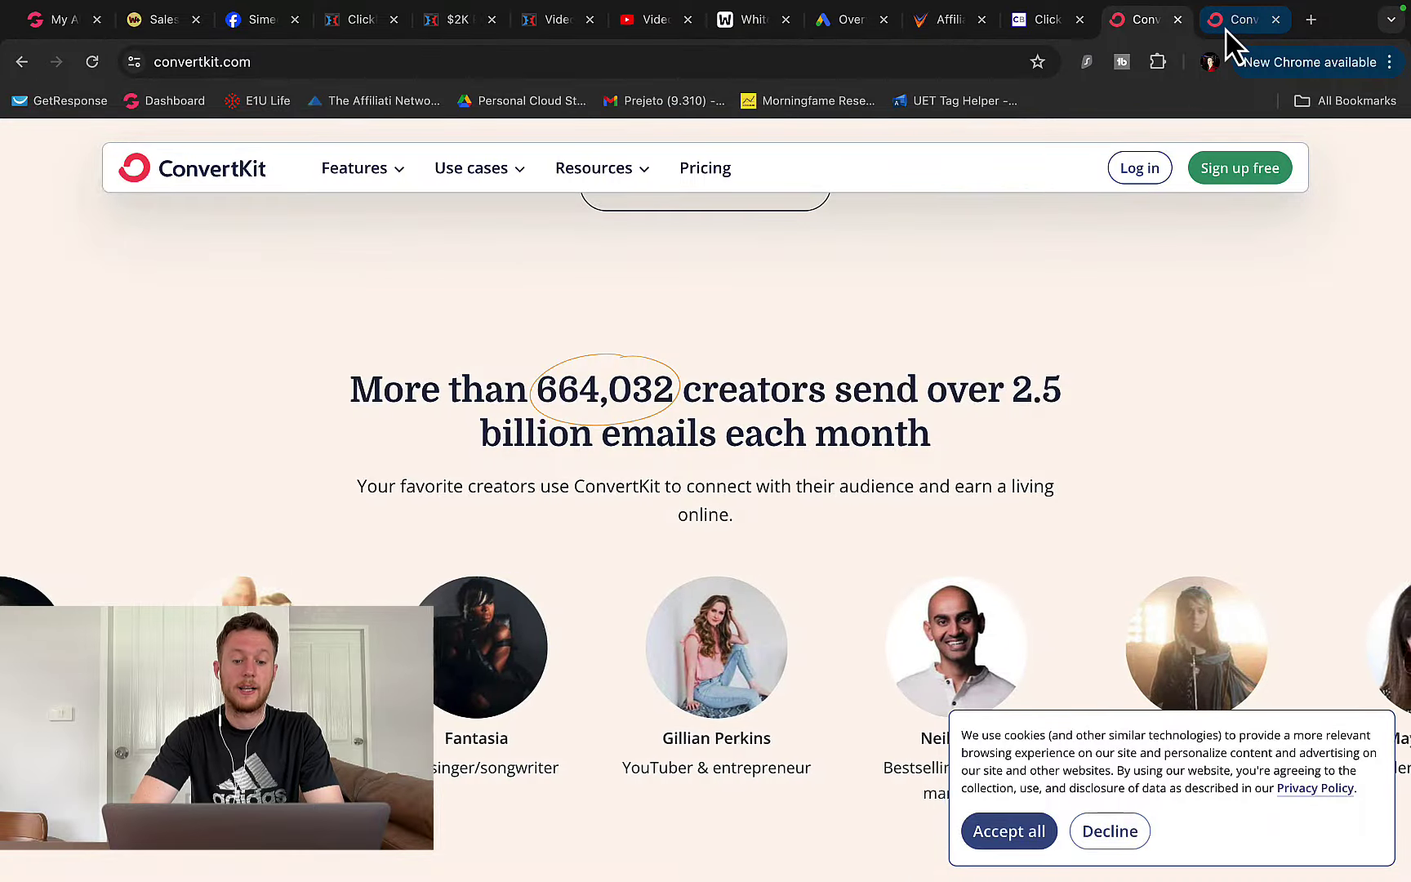
{"action": "left_click", "coordinate": [1232, 34]}
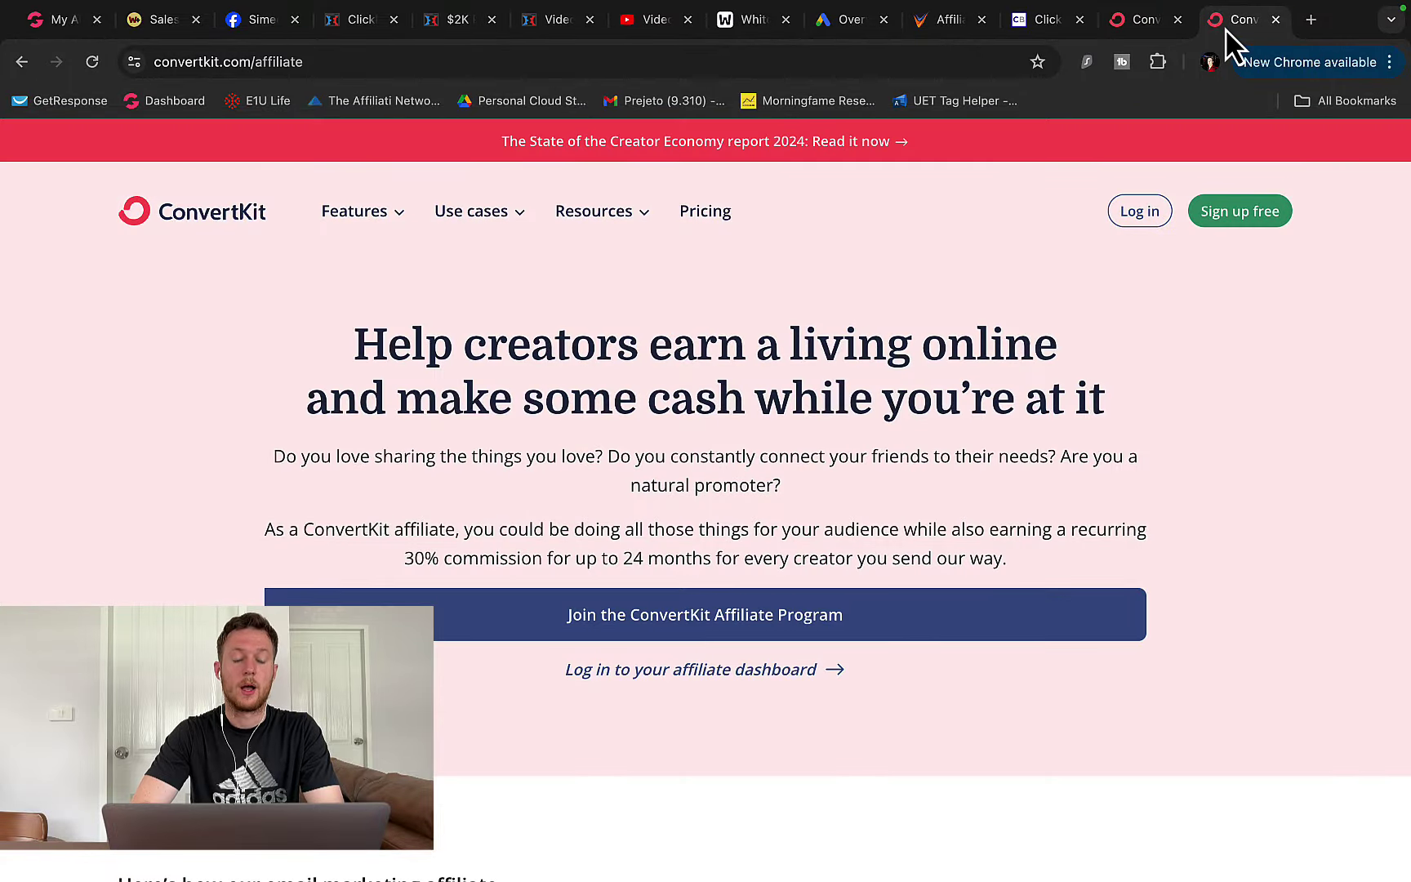
{"action": "scroll", "coordinate": [706, 337], "scroll_direction": "down", "scroll_amount": 2}
{"action": "scroll", "coordinate": [706, 342], "scroll_direction": "down", "scroll_amount": 4}
{"action": "scroll", "coordinate": [706, 341], "scroll_direction": "up", "scroll_amount": 6}
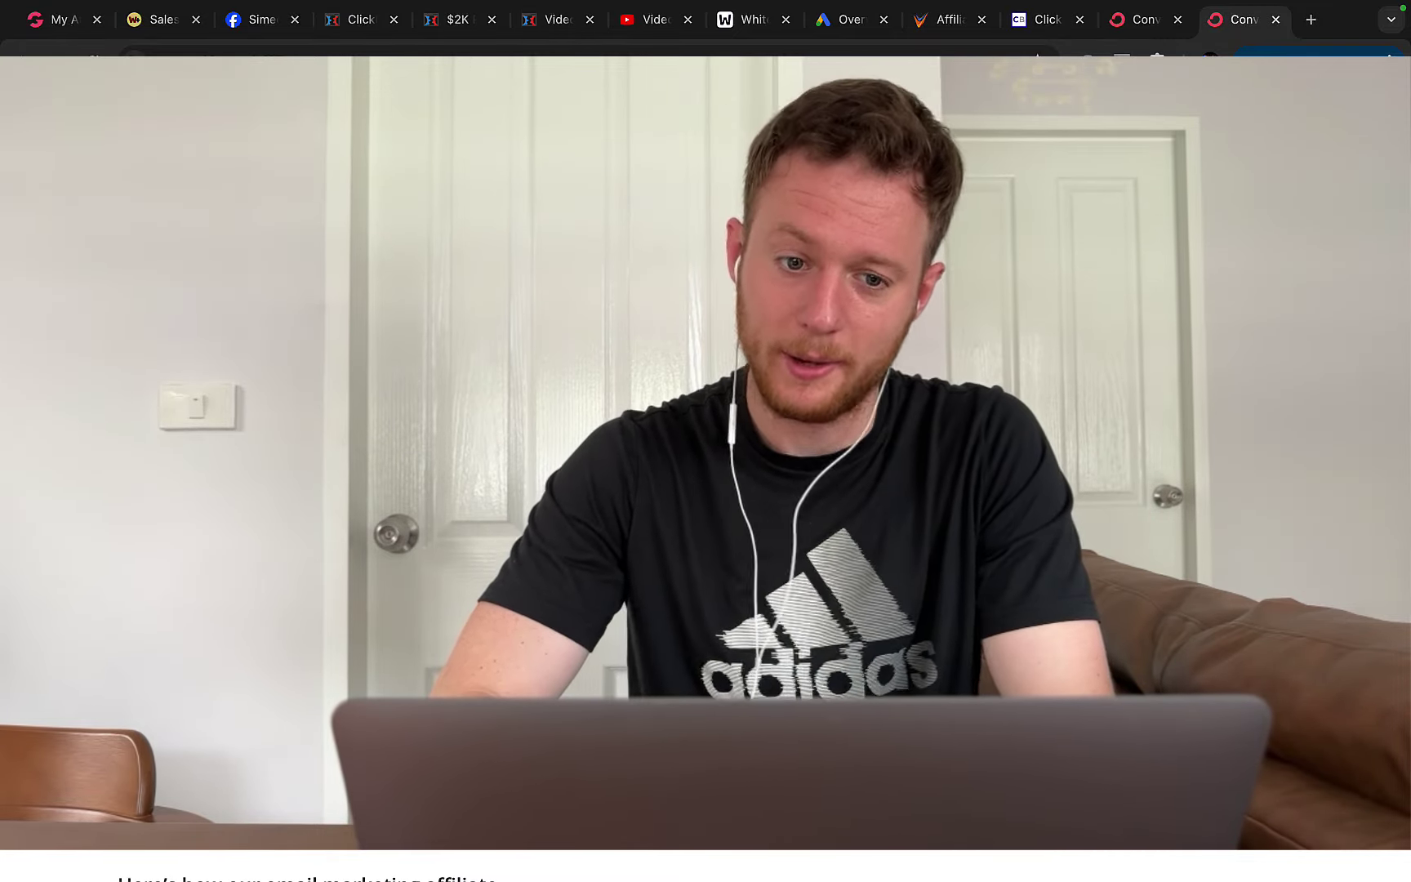
Glance over the blank whiteboard, the OfferVault offer list and the ClickBank homepage.
{"action": "left_click", "coordinate": [730, 32]}
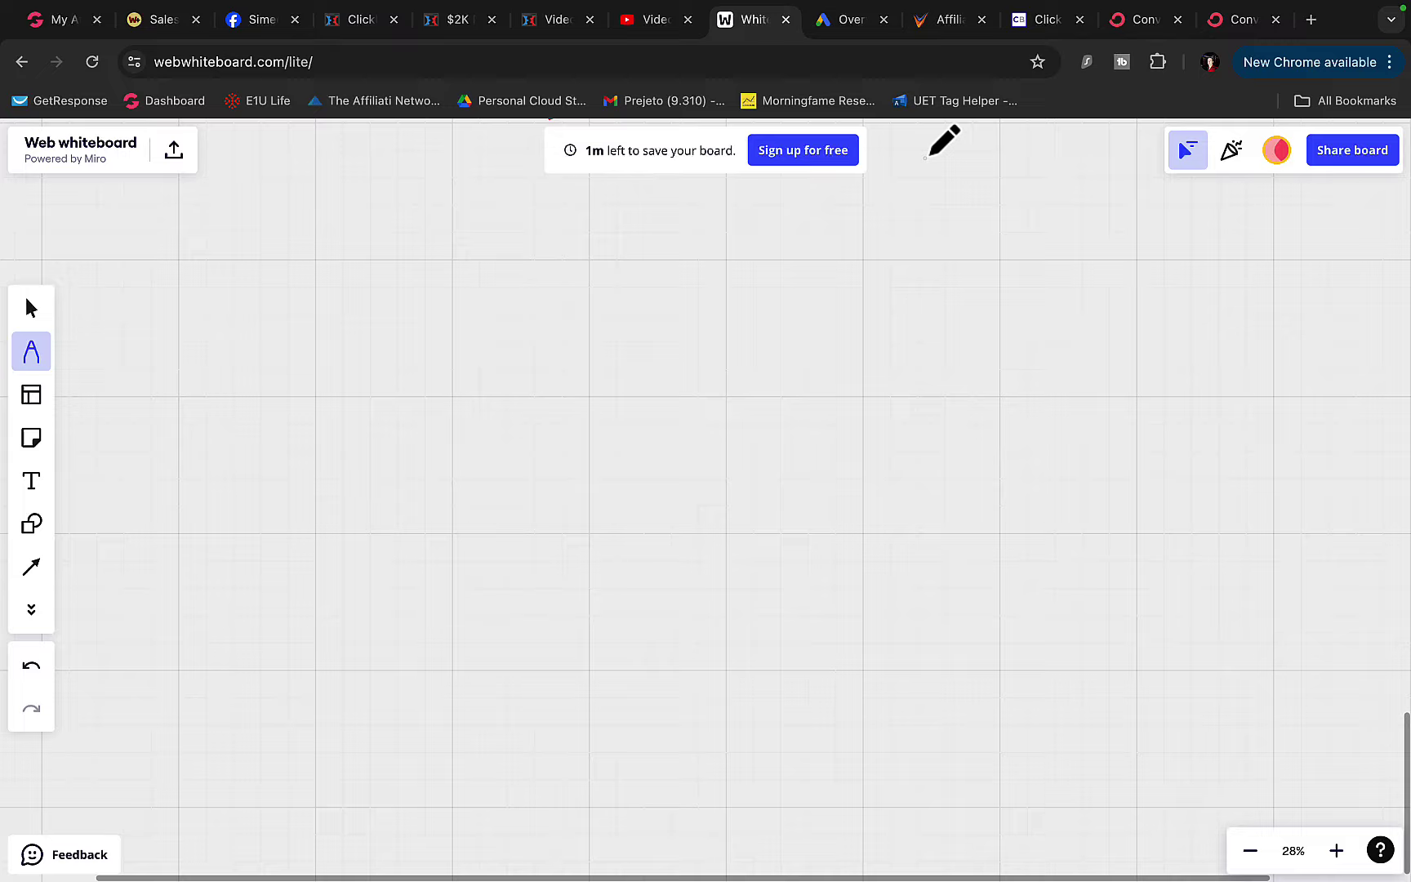
{"action": "left_click", "coordinate": [950, 20]}
{"action": "scroll", "coordinate": [646, 379], "scroll_direction": "up", "scroll_amount": 5}
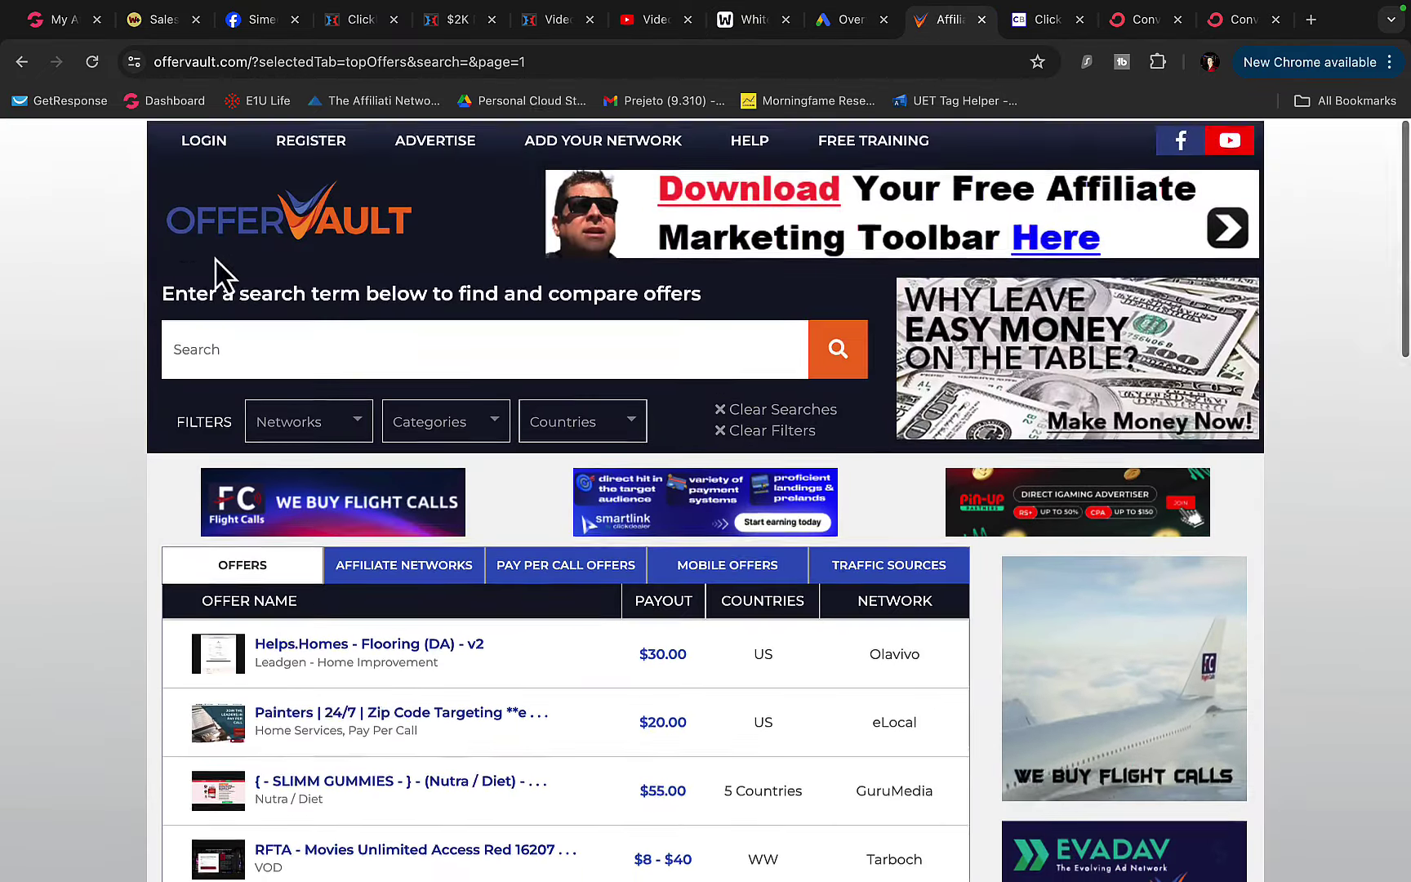
{"action": "left_click", "coordinate": [1047, 28]}
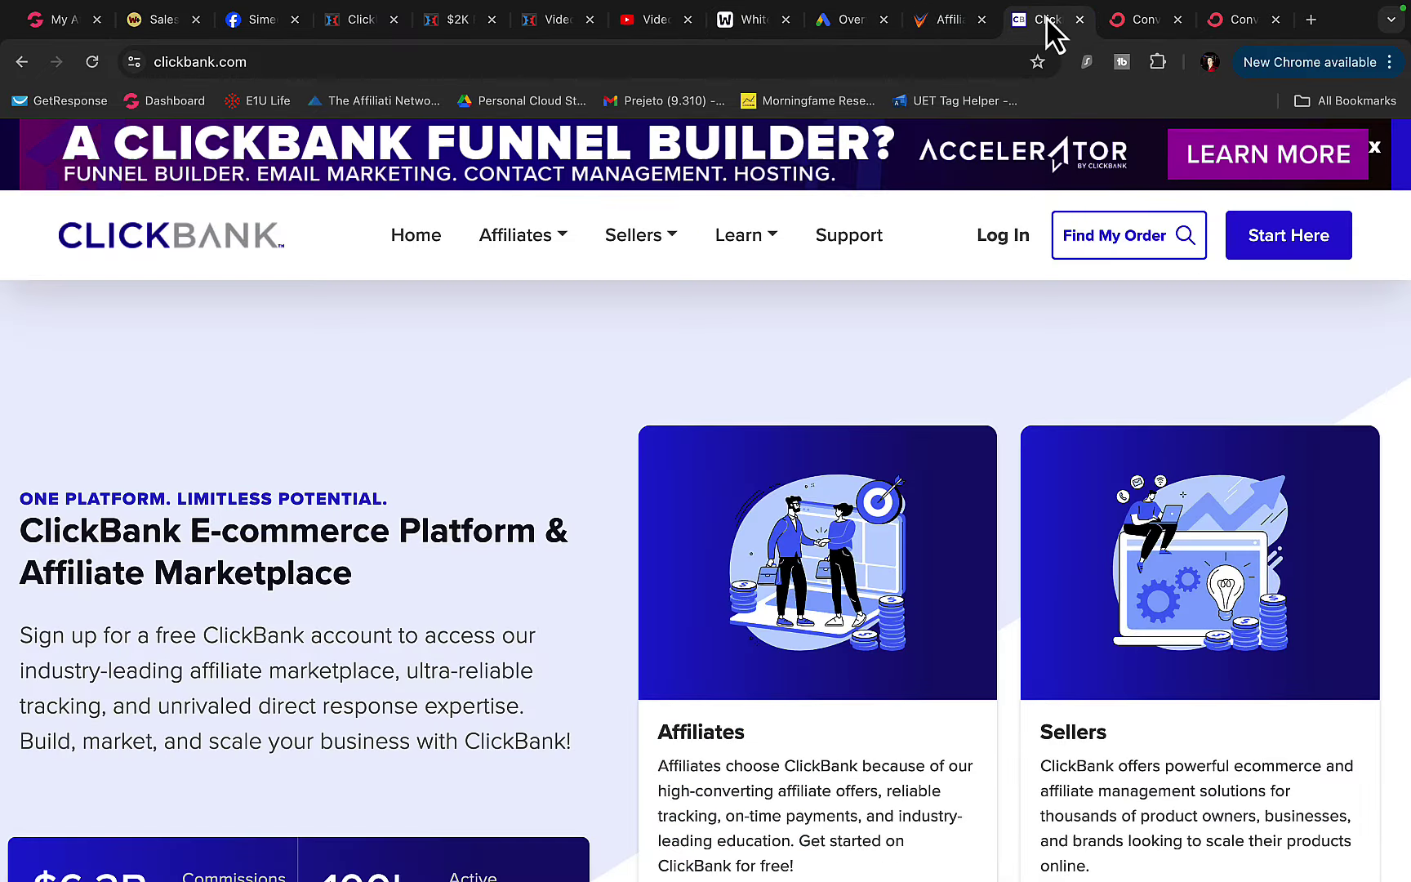
Extend the red whiteboard line below the F box, then show the ConvertKit affiliate page.
{"action": "left_click", "coordinate": [750, 20]}
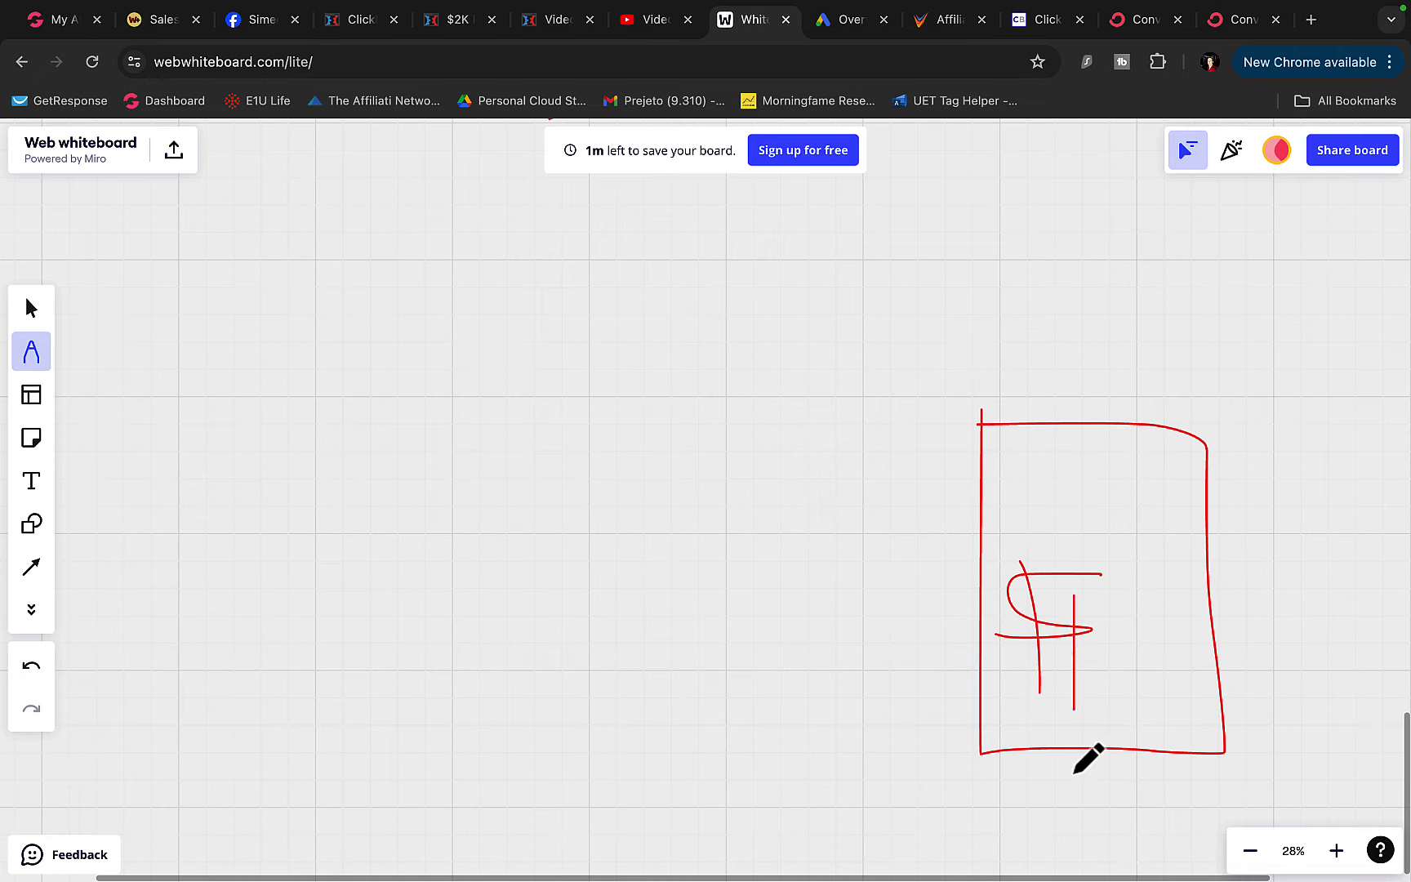
{"action": "left_click_drag", "start_coordinate": [1077, 772], "coordinate": [1075, 803]}
{"action": "scroll", "coordinate": [834, 687], "scroll_direction": "right", "scroll_amount": 5}
{"action": "scroll", "coordinate": [834, 687], "scroll_direction": "left", "scroll_amount": 3}
{"action": "scroll", "coordinate": [835, 688], "scroll_direction": "left", "scroll_amount": 2}
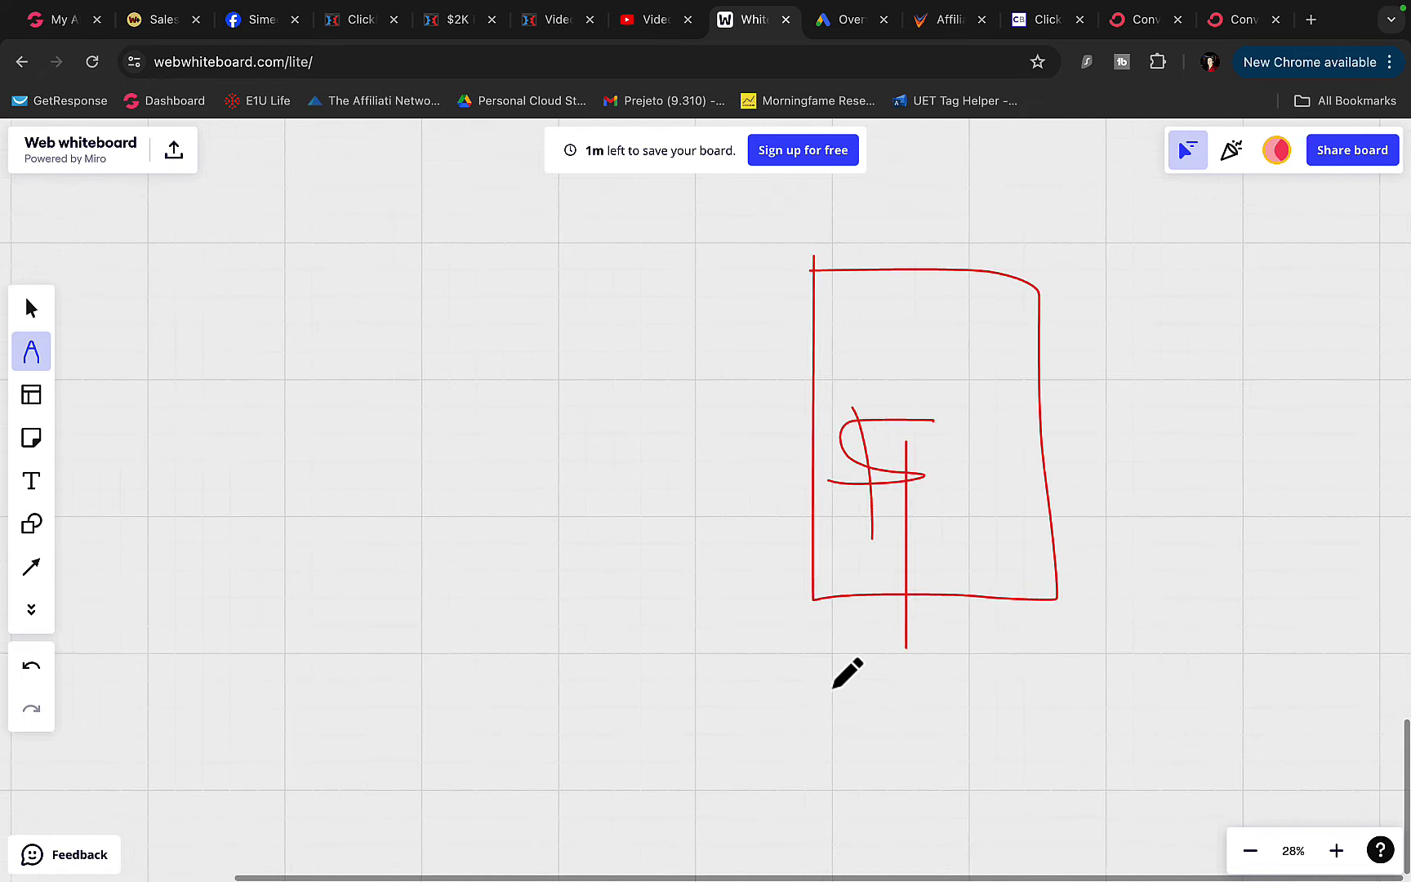
{"action": "left_click", "coordinate": [1221, 22]}
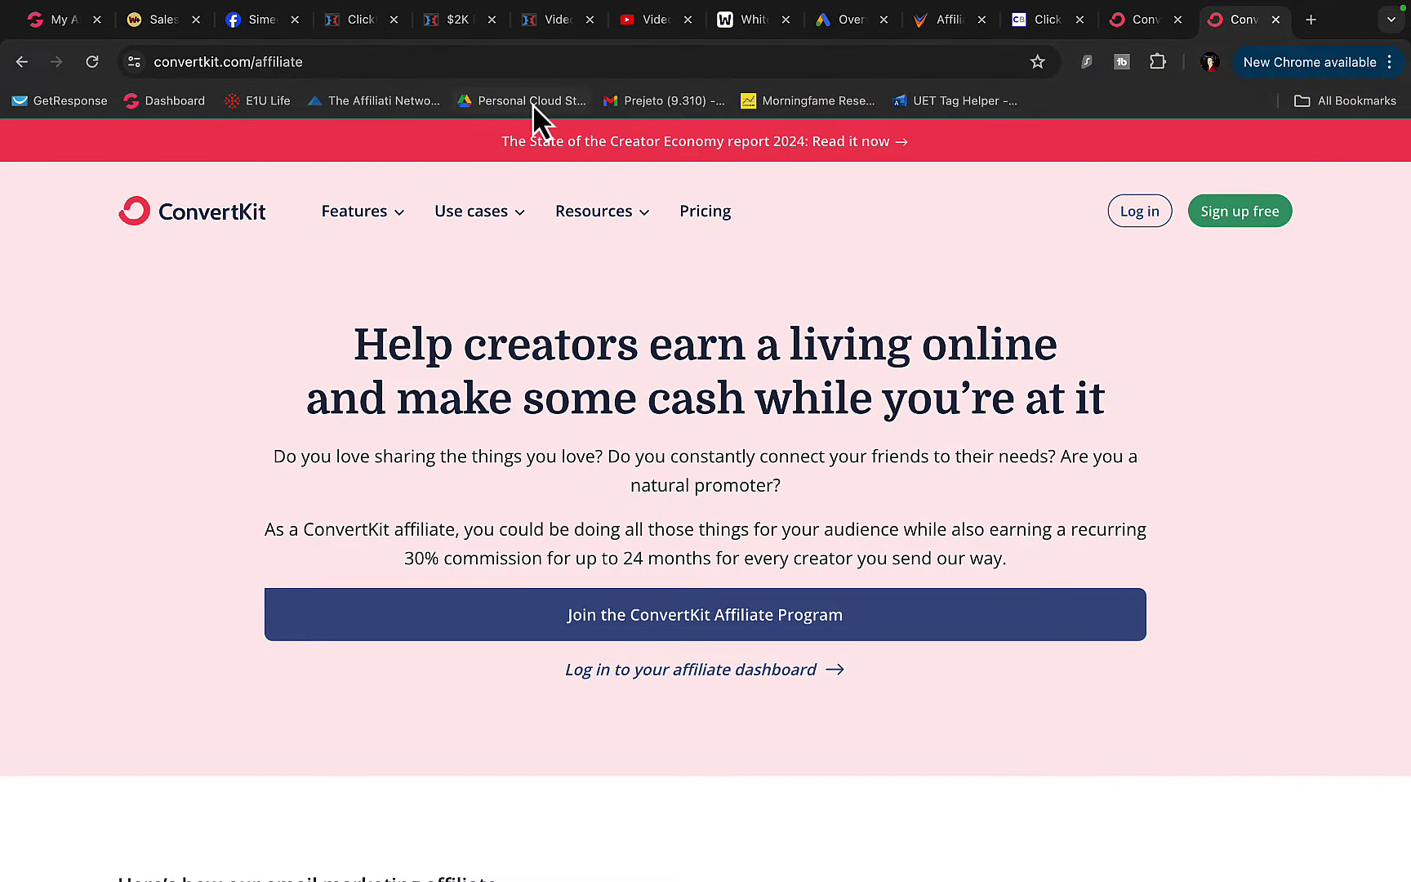
Draw the red LP box, then review the $2K page headline and Google Ads overview.
{"action": "left_click", "coordinate": [727, 19]}
{"action": "scroll", "coordinate": [496, 323], "scroll_direction": "left", "scroll_amount": 5}
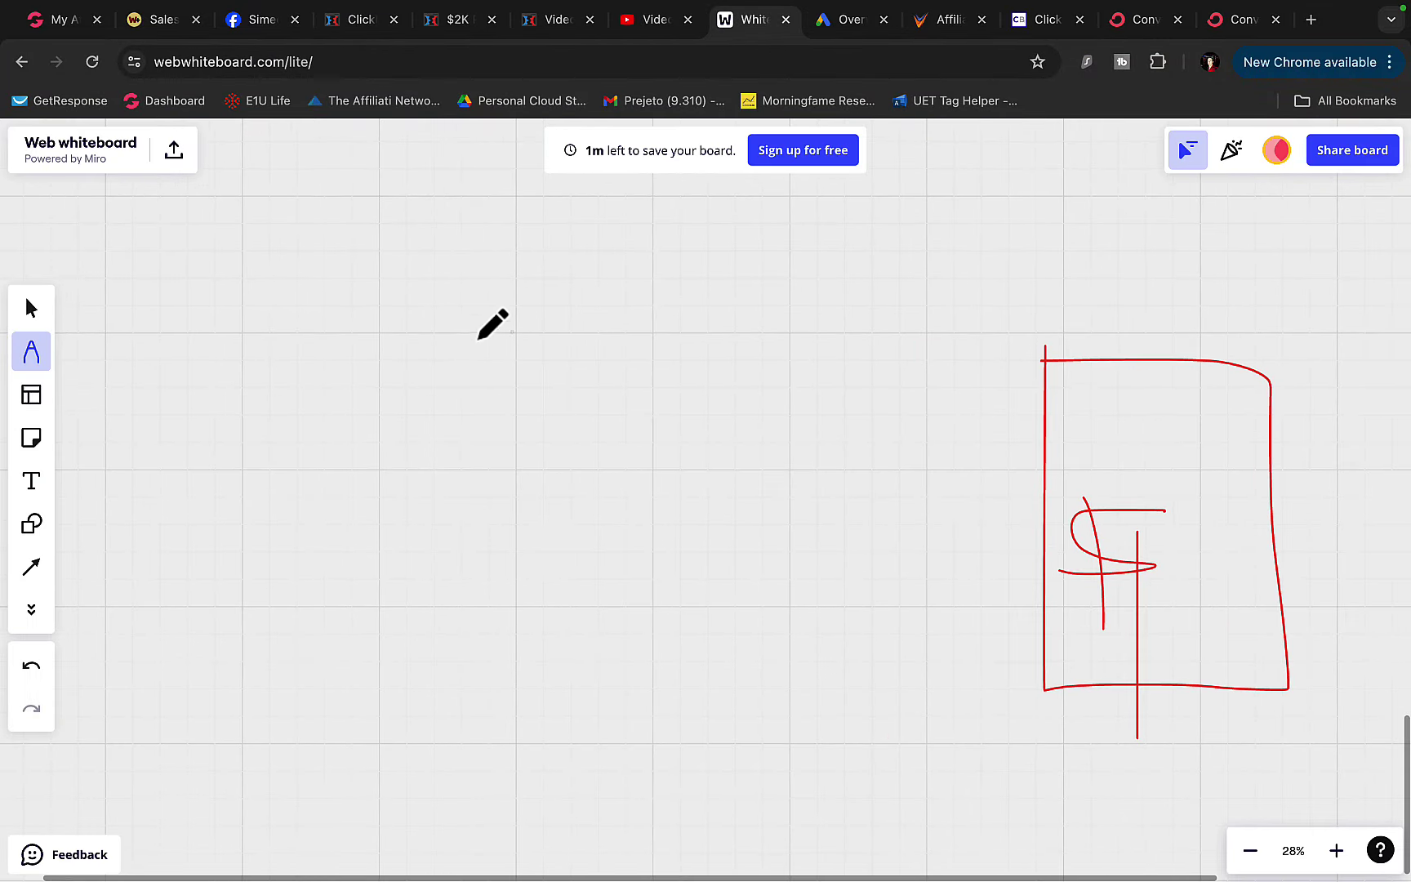
{"action": "left_click_drag", "start_coordinate": [187, 377], "coordinate": [187, 379]}
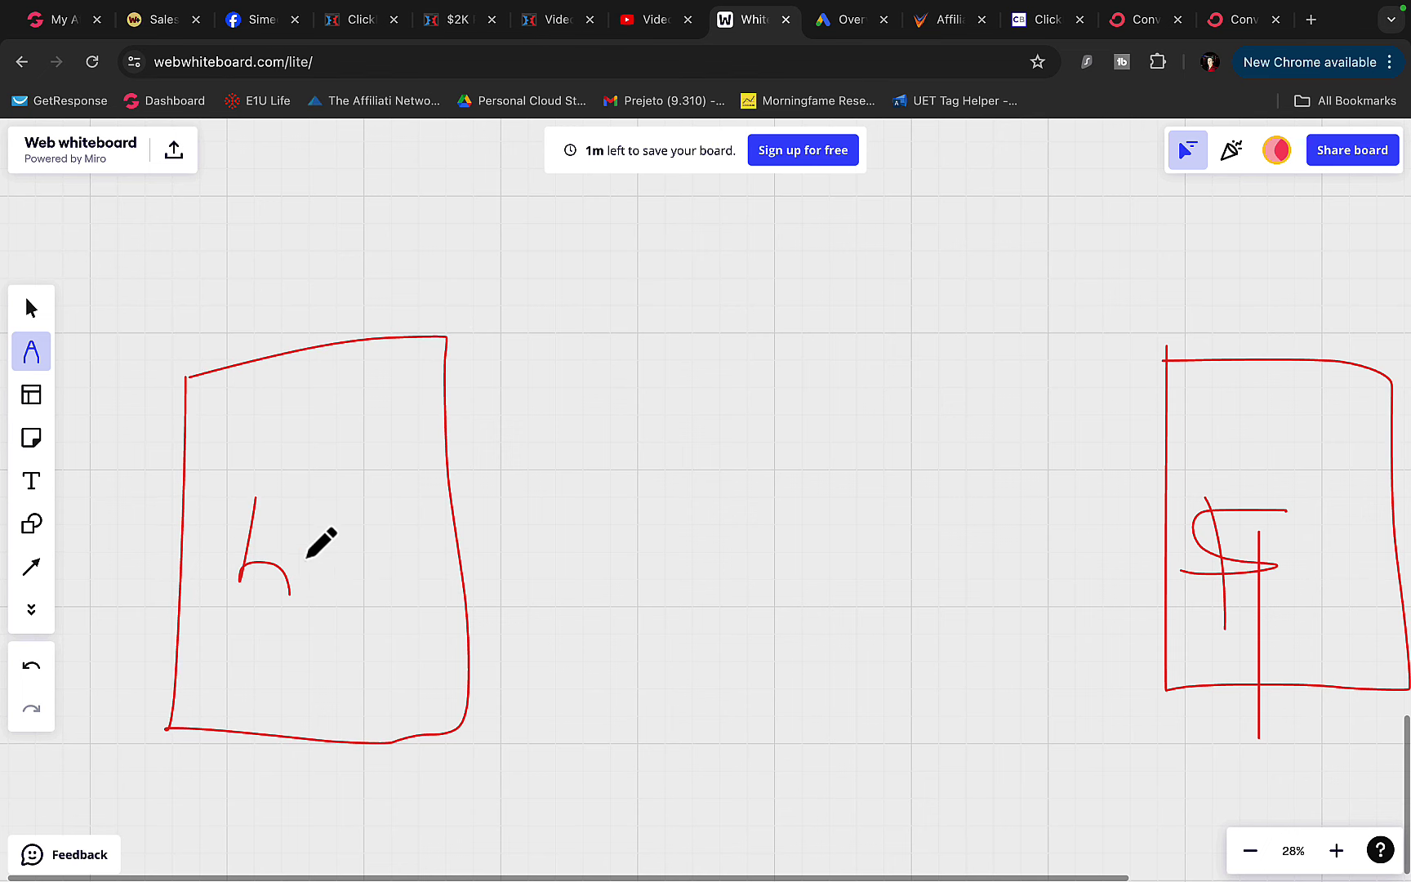
{"action": "left_click", "coordinate": [454, 22]}
{"action": "left_click_drag", "start_coordinate": [325, 182], "coordinate": [1141, 314]}
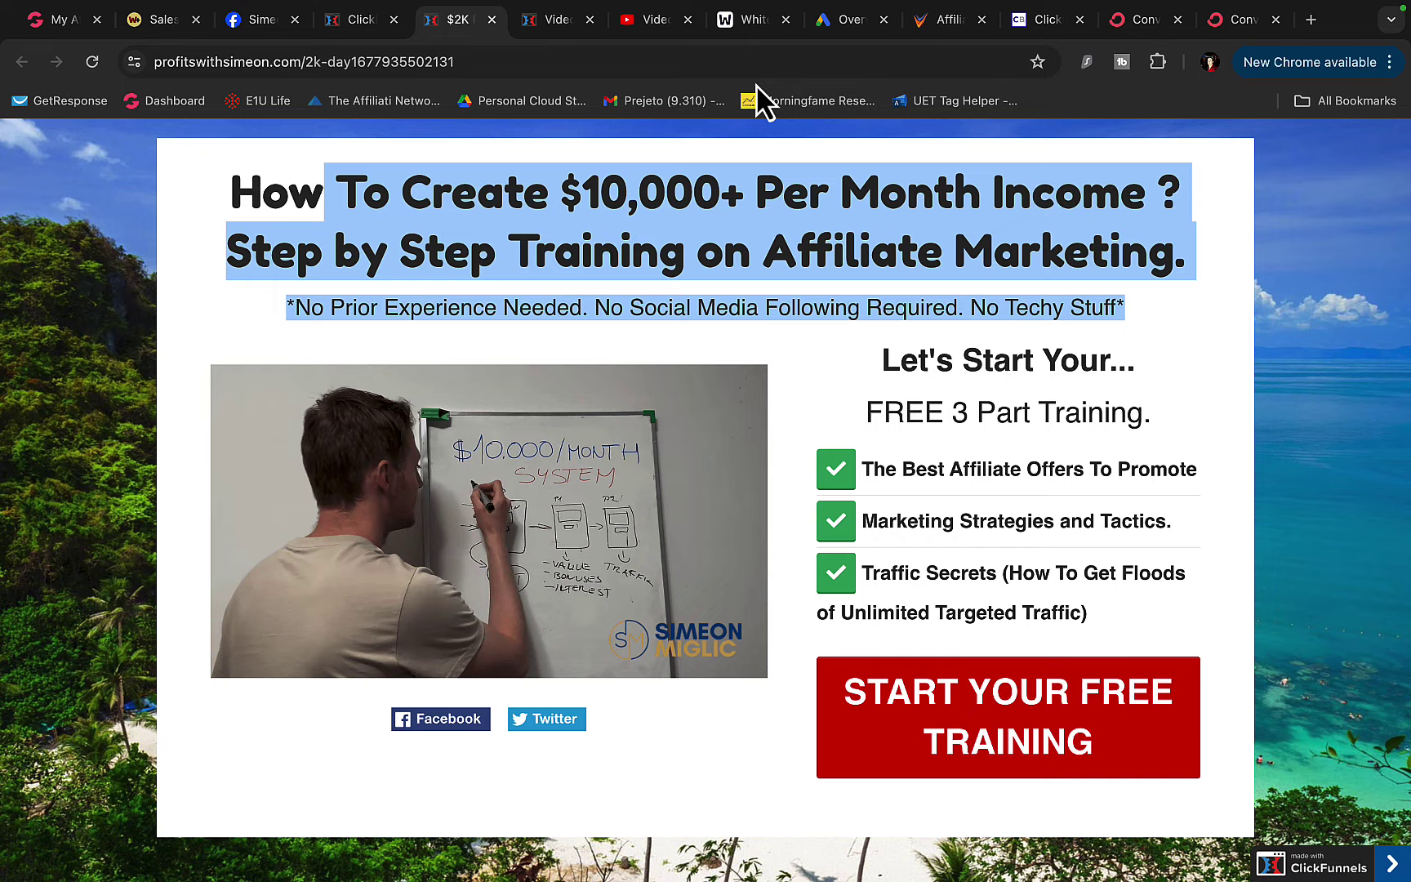
{"action": "left_click", "coordinate": [864, 20]}
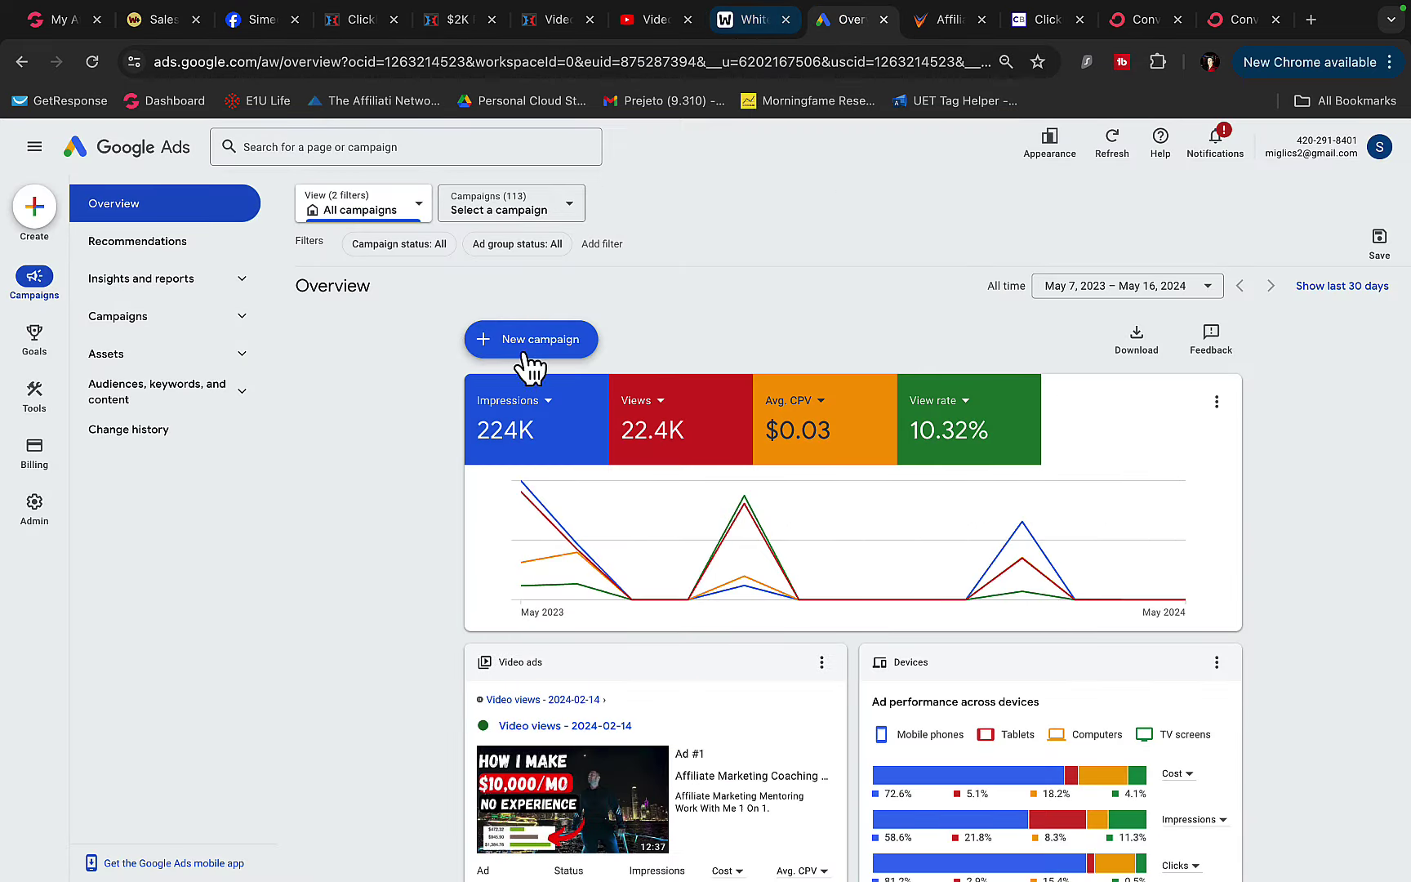
Add the down arrow, a circled LIST and the YT source label to the sketch.
{"action": "left_click", "coordinate": [750, 19]}
{"action": "scroll", "coordinate": [399, 405], "scroll_direction": "left", "scroll_amount": 5}
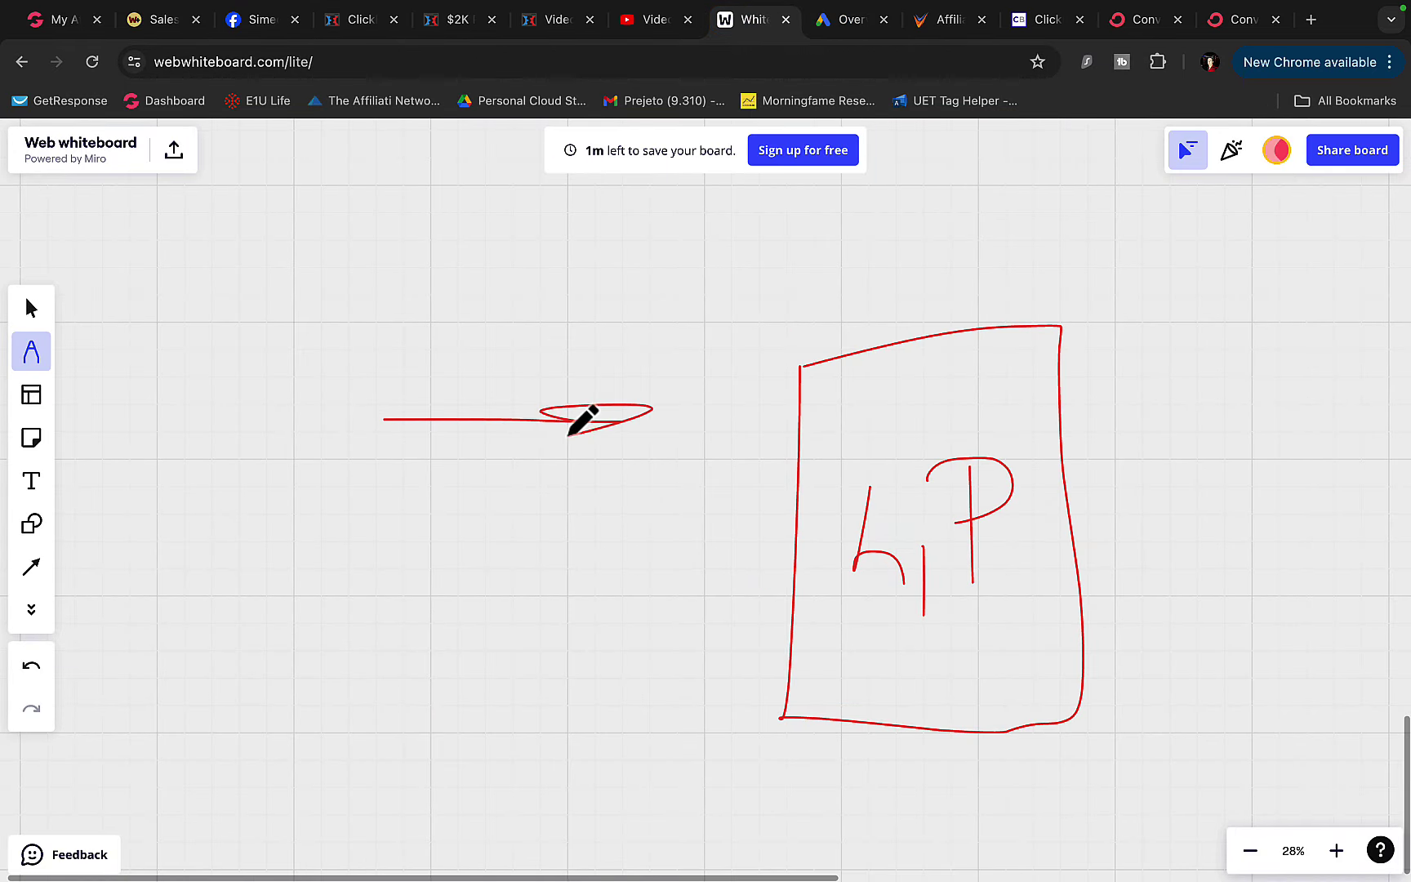
{"action": "scroll", "coordinate": [593, 584], "scroll_direction": "right", "scroll_amount": 3}
{"action": "scroll", "coordinate": [560, 646], "scroll_direction": "down", "scroll_amount": 5}
{"action": "scroll", "coordinate": [560, 646], "scroll_direction": "right", "scroll_amount": 2}
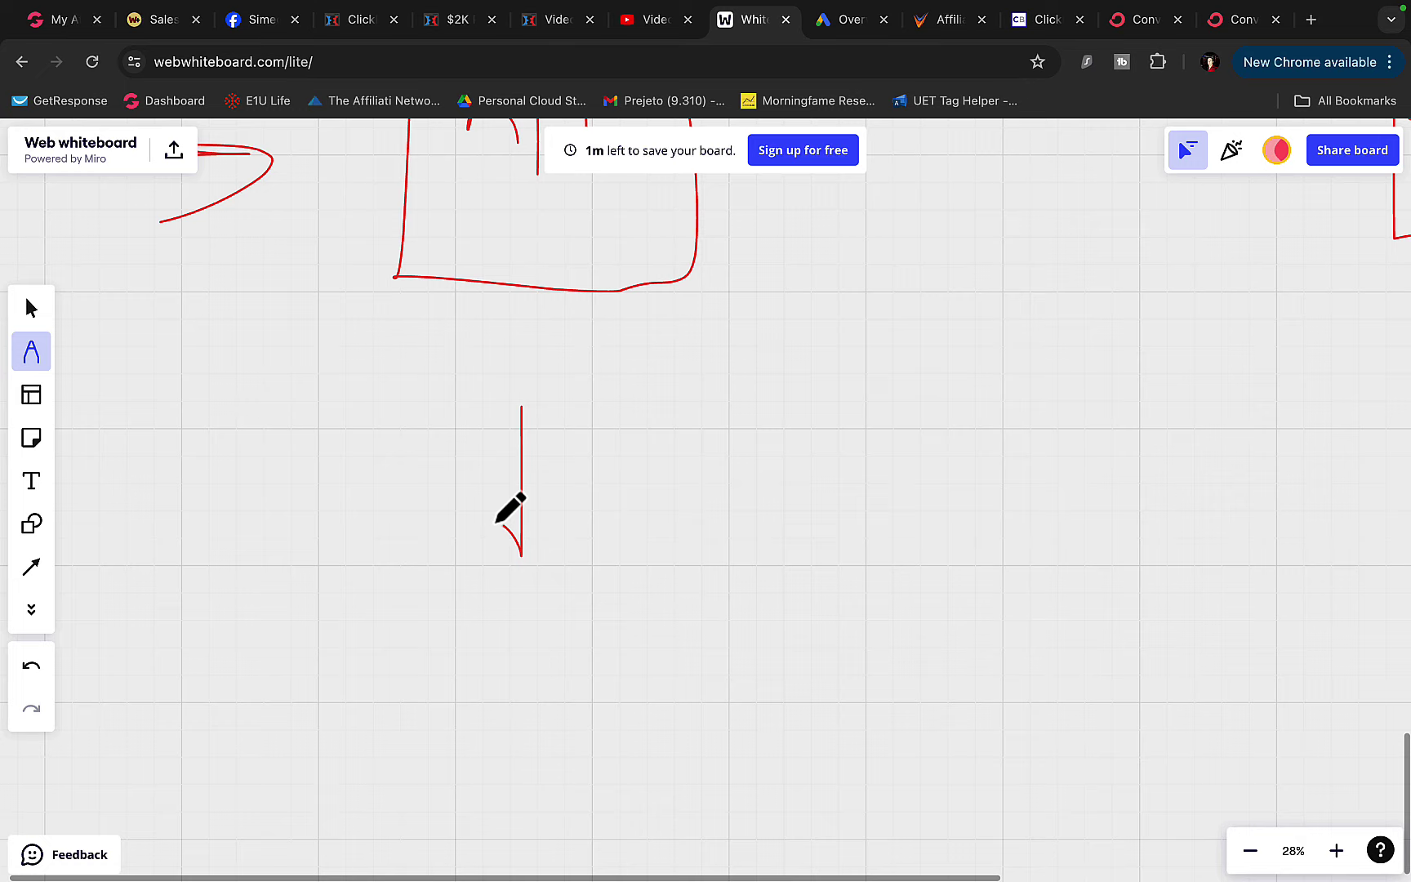
{"action": "left_click_drag", "start_coordinate": [496, 524], "coordinate": [557, 525]}
{"action": "scroll", "coordinate": [557, 526], "scroll_direction": "down", "scroll_amount": 2}
{"action": "scroll", "coordinate": [556, 525], "scroll_direction": "down", "scroll_amount": 2}
{"action": "left_click_drag", "start_coordinate": [480, 471], "coordinate": [487, 622]}
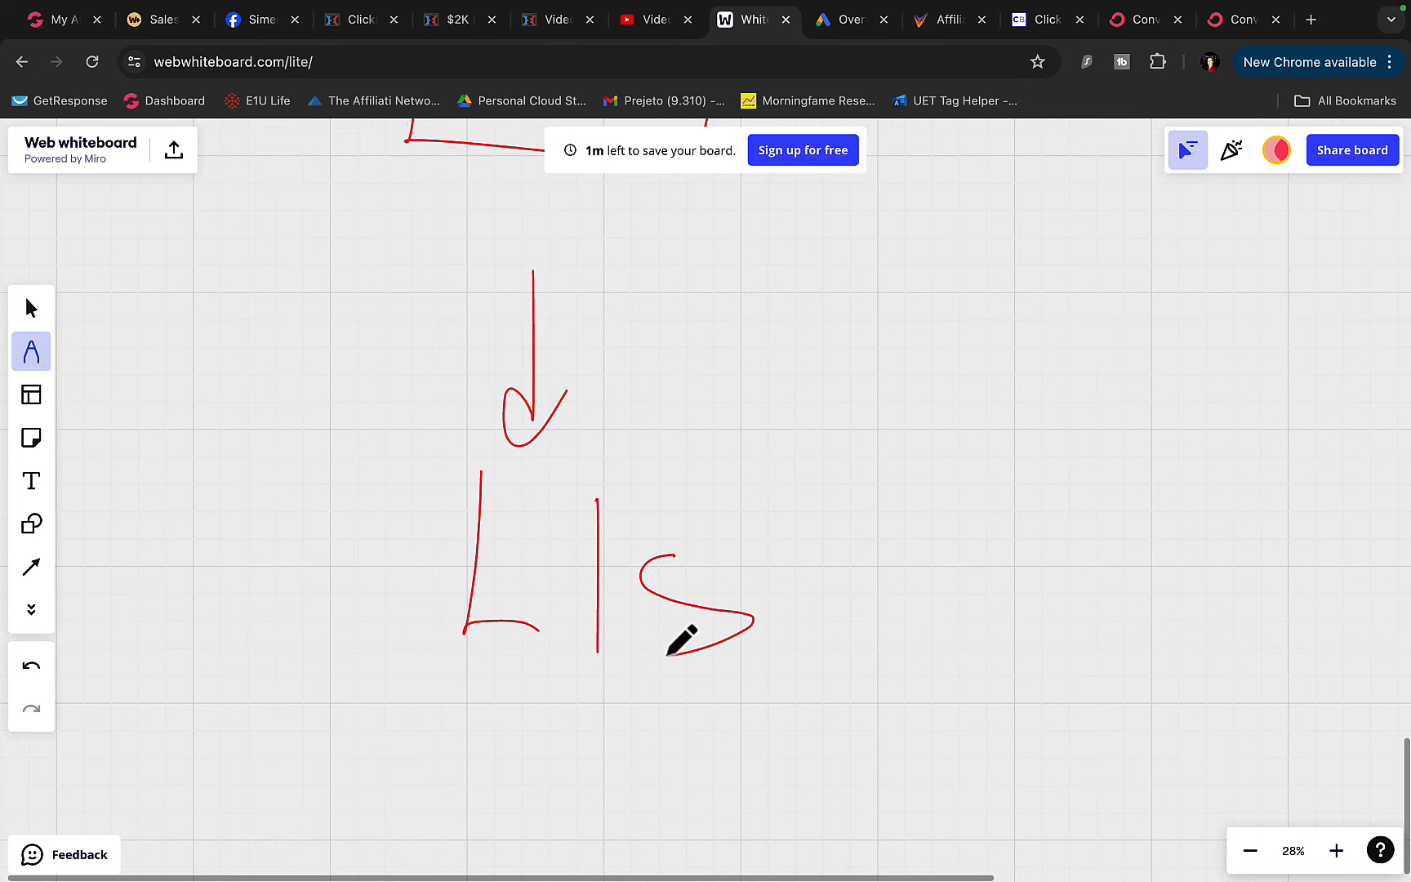
{"action": "left_click_drag", "start_coordinate": [760, 543], "coordinate": [786, 644]}
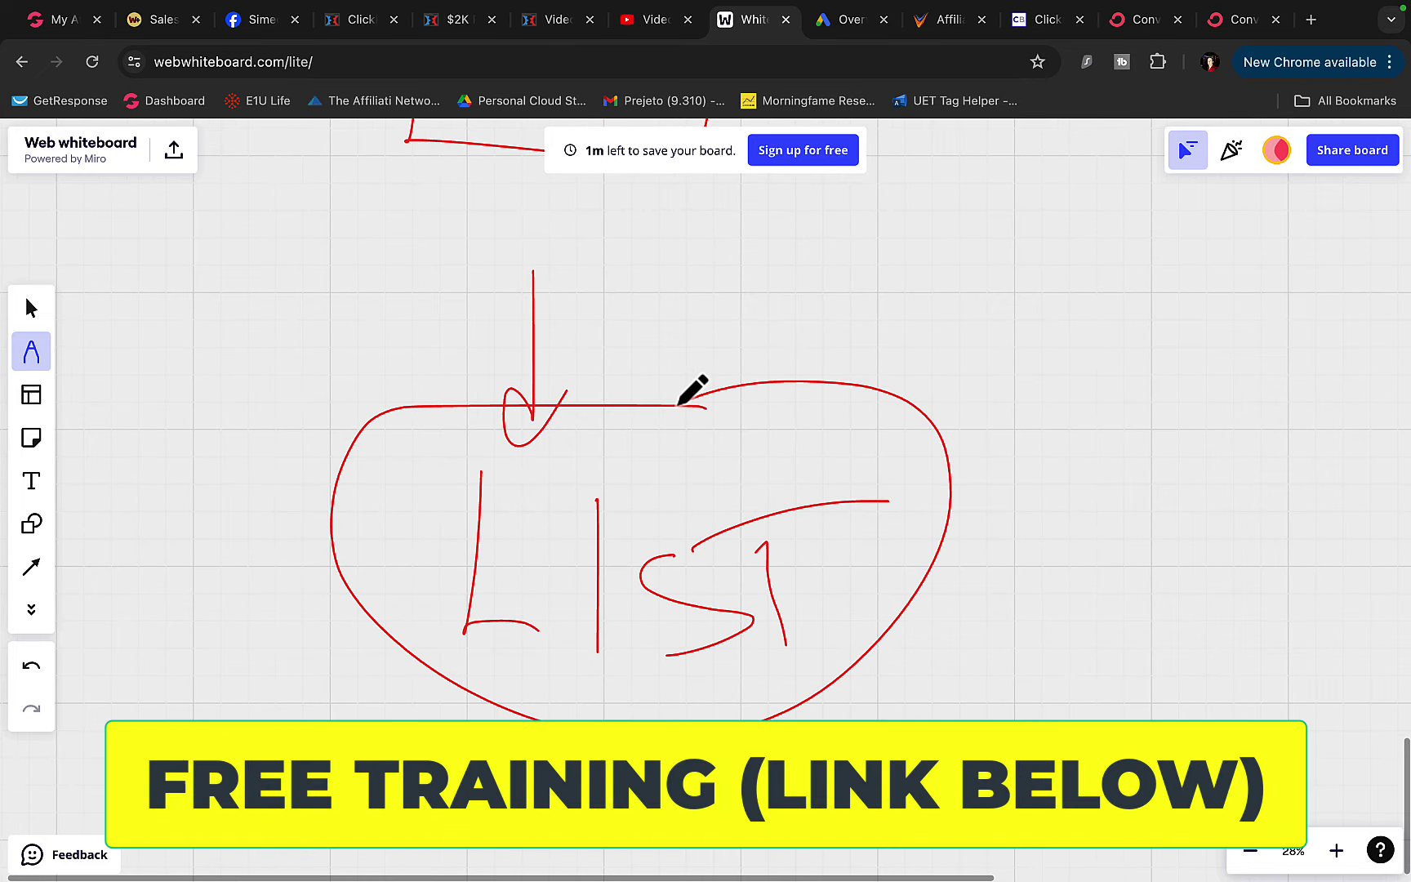
{"action": "scroll", "coordinate": [692, 388], "scroll_direction": "up", "scroll_amount": 5}
{"action": "scroll", "coordinate": [694, 388], "scroll_direction": "up", "scroll_amount": 2}
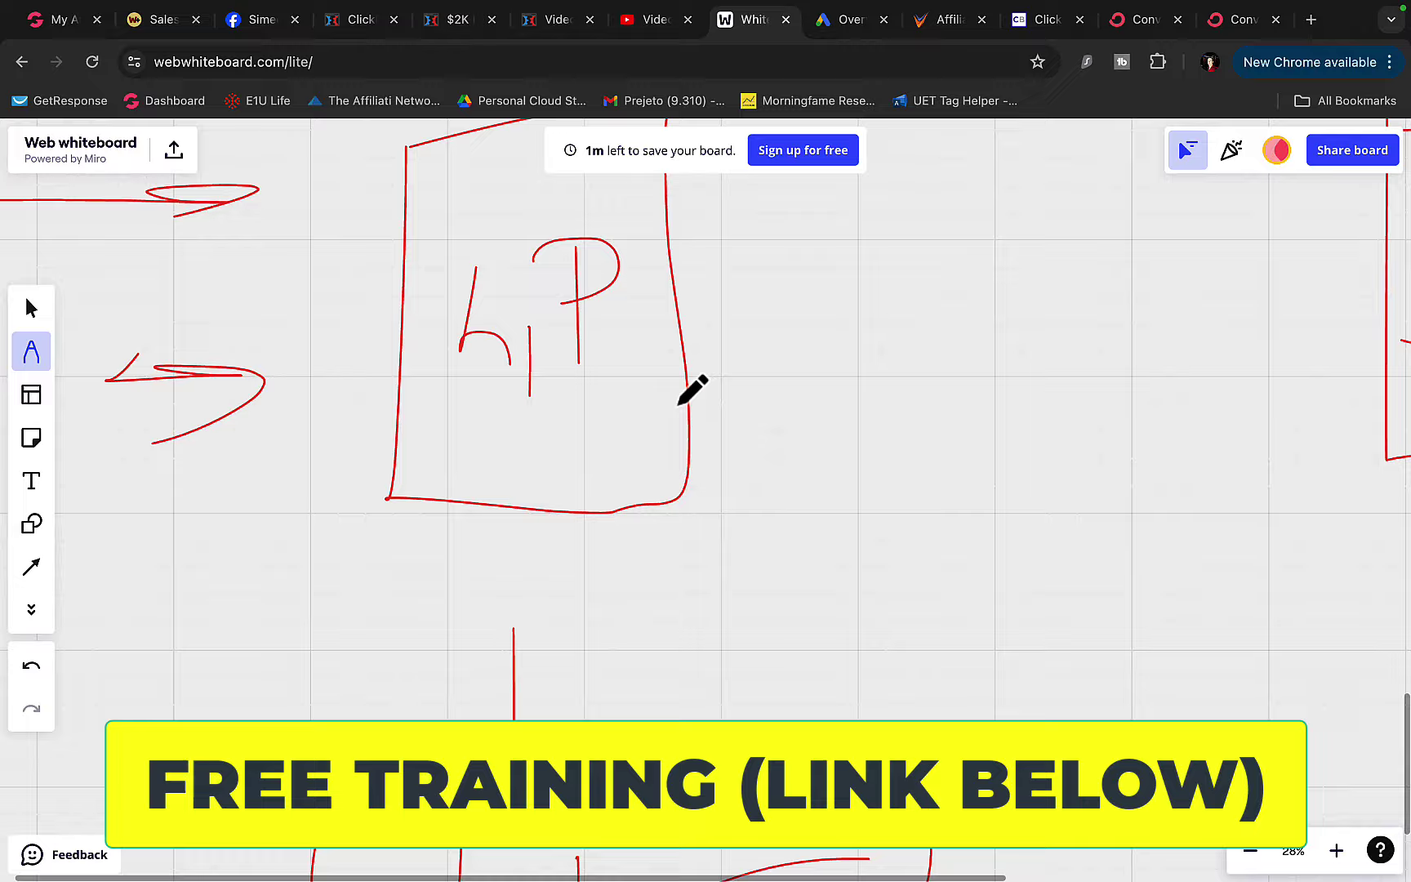
{"action": "scroll", "coordinate": [692, 388], "scroll_direction": "up", "scroll_amount": 3}
{"action": "scroll", "coordinate": [693, 388], "scroll_direction": "left", "scroll_amount": 2}
{"action": "scroll", "coordinate": [693, 388], "scroll_direction": "left", "scroll_amount": 4}
{"action": "scroll", "coordinate": [692, 389], "scroll_direction": "left", "scroll_amount": 2}
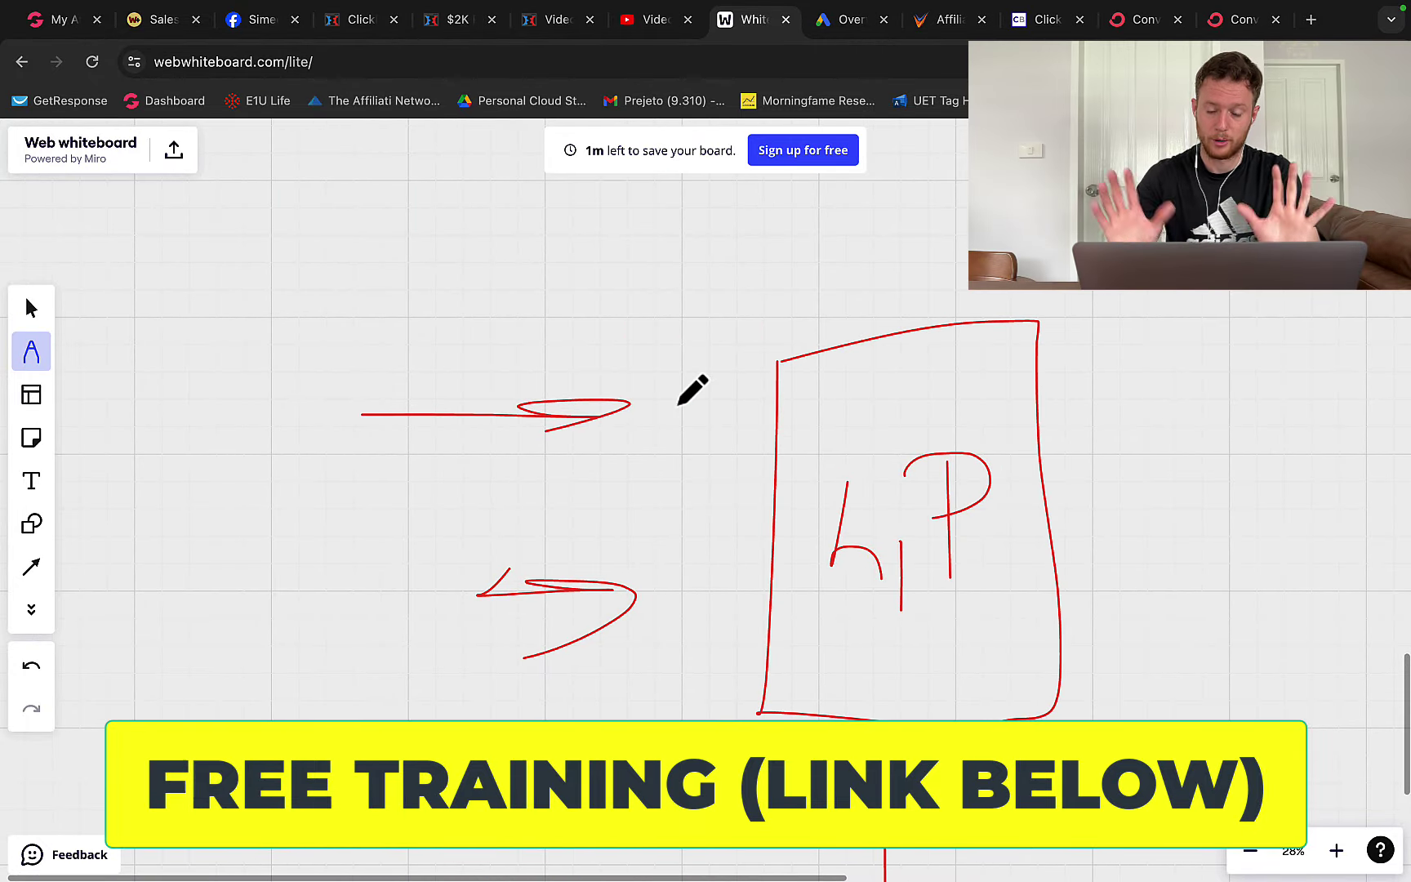
{"action": "scroll", "coordinate": [691, 390], "scroll_direction": "down", "scroll_amount": 3}
{"action": "scroll", "coordinate": [570, 353], "scroll_direction": "left", "scroll_amount": 1}
{"action": "scroll", "coordinate": [519, 442], "scroll_direction": "down", "scroll_amount": 2}
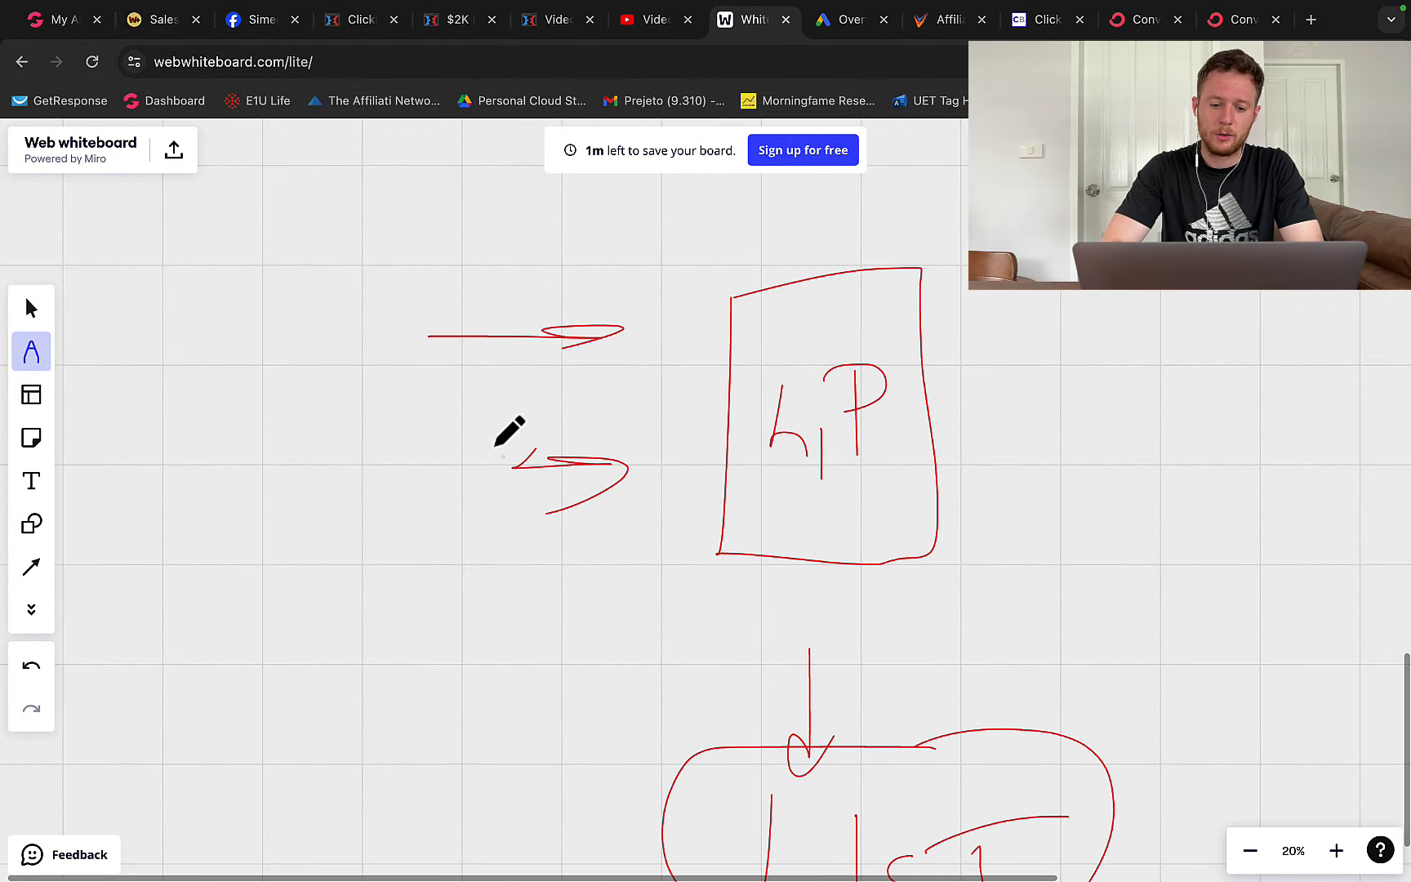
{"action": "left_click_drag", "start_coordinate": [227, 304], "coordinate": [310, 394]}
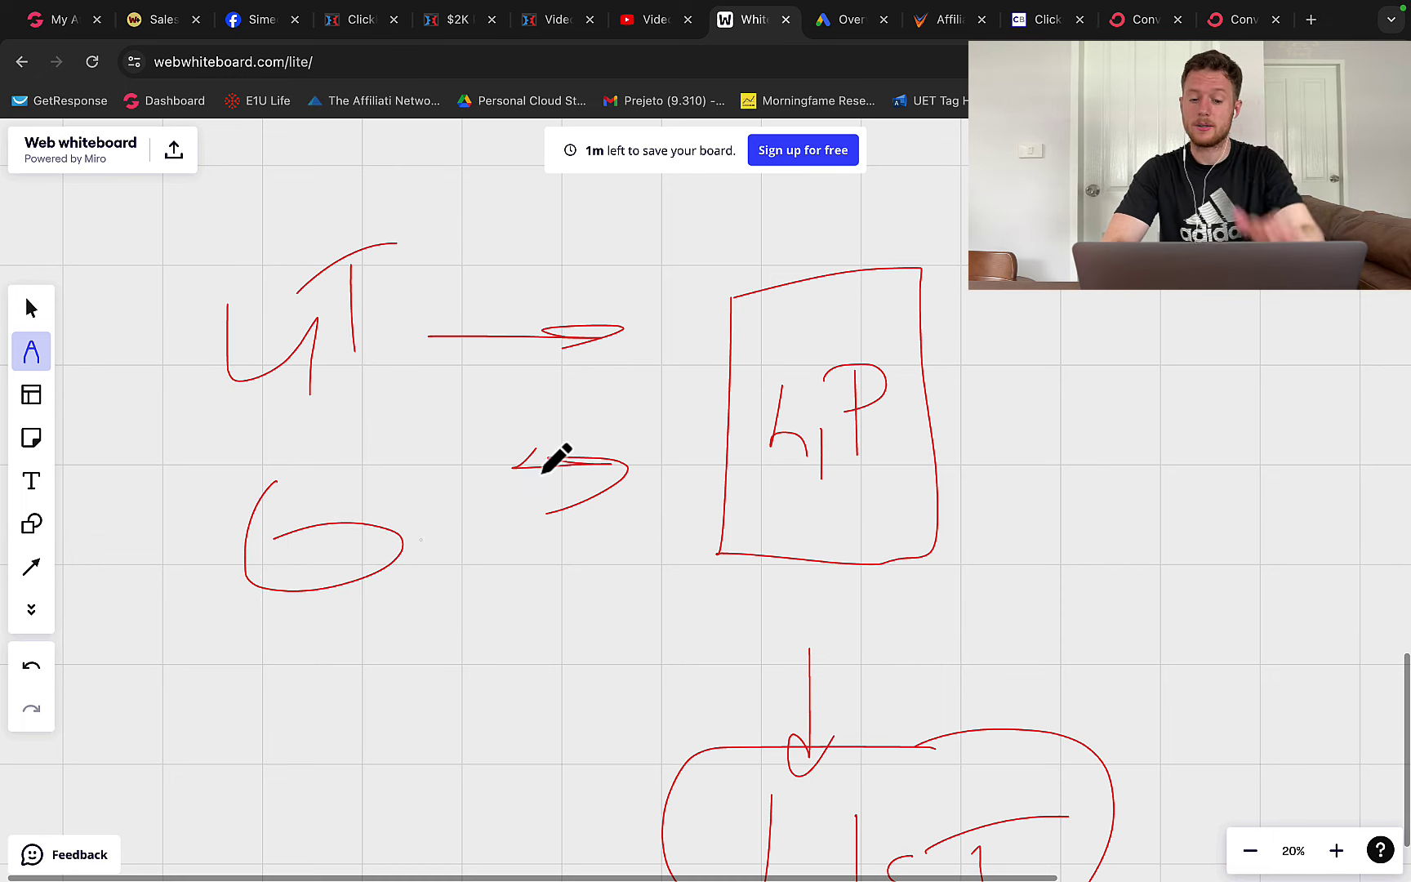
{"action": "scroll", "coordinate": [831, 393], "scroll_direction": "down", "scroll_amount": 2}
Flip between the $2K, video training and ConvertKit pages, ending on the whiteboard sketch.
{"action": "left_click", "coordinate": [461, 34]}
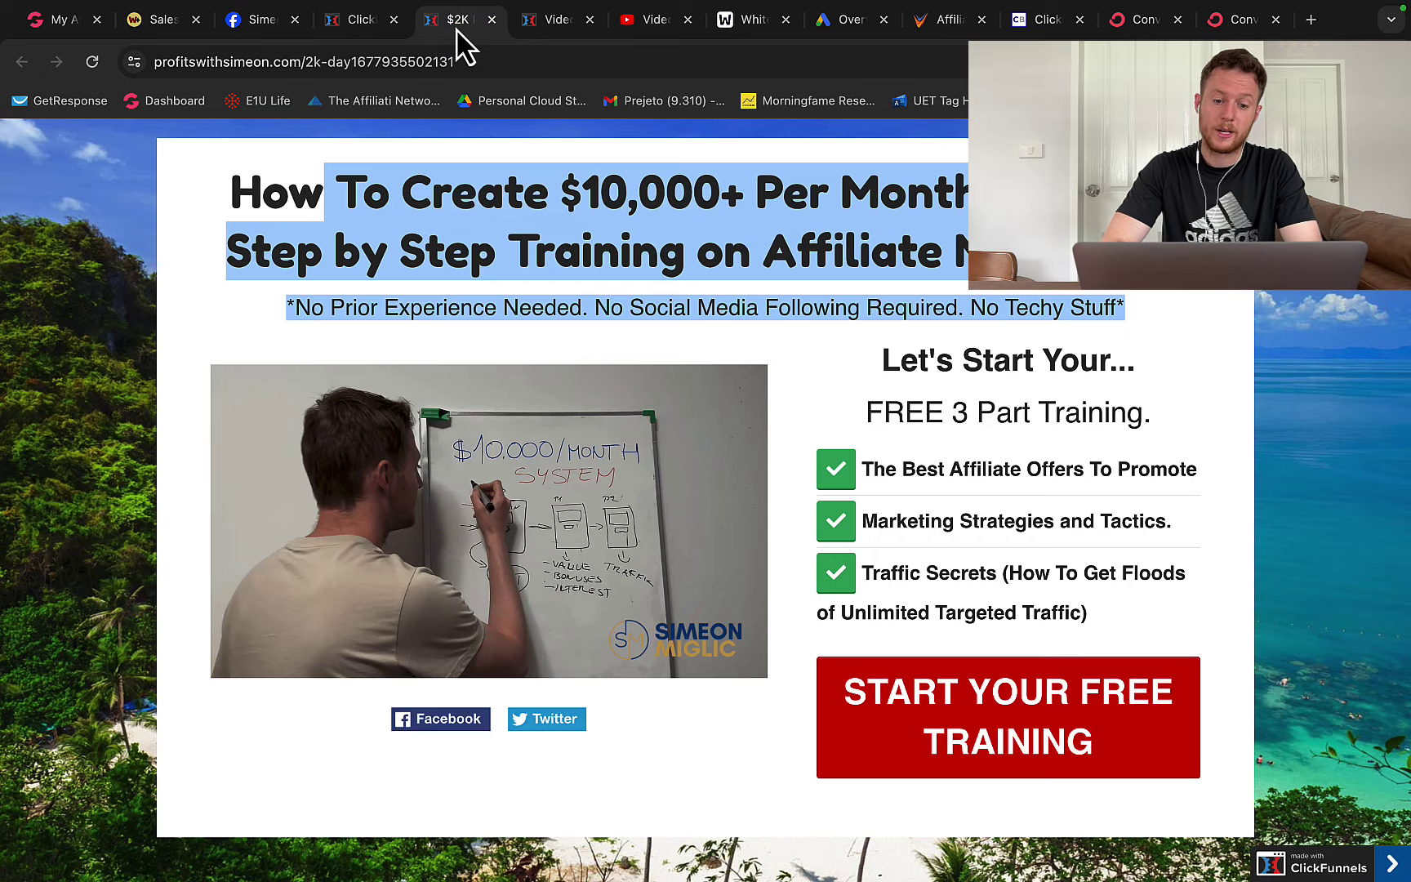
{"action": "left_click", "coordinate": [537, 30]}
{"action": "scroll", "coordinate": [432, 276], "scroll_direction": "up", "scroll_amount": 10}
{"action": "scroll", "coordinate": [433, 298], "scroll_direction": "down", "scroll_amount": 1}
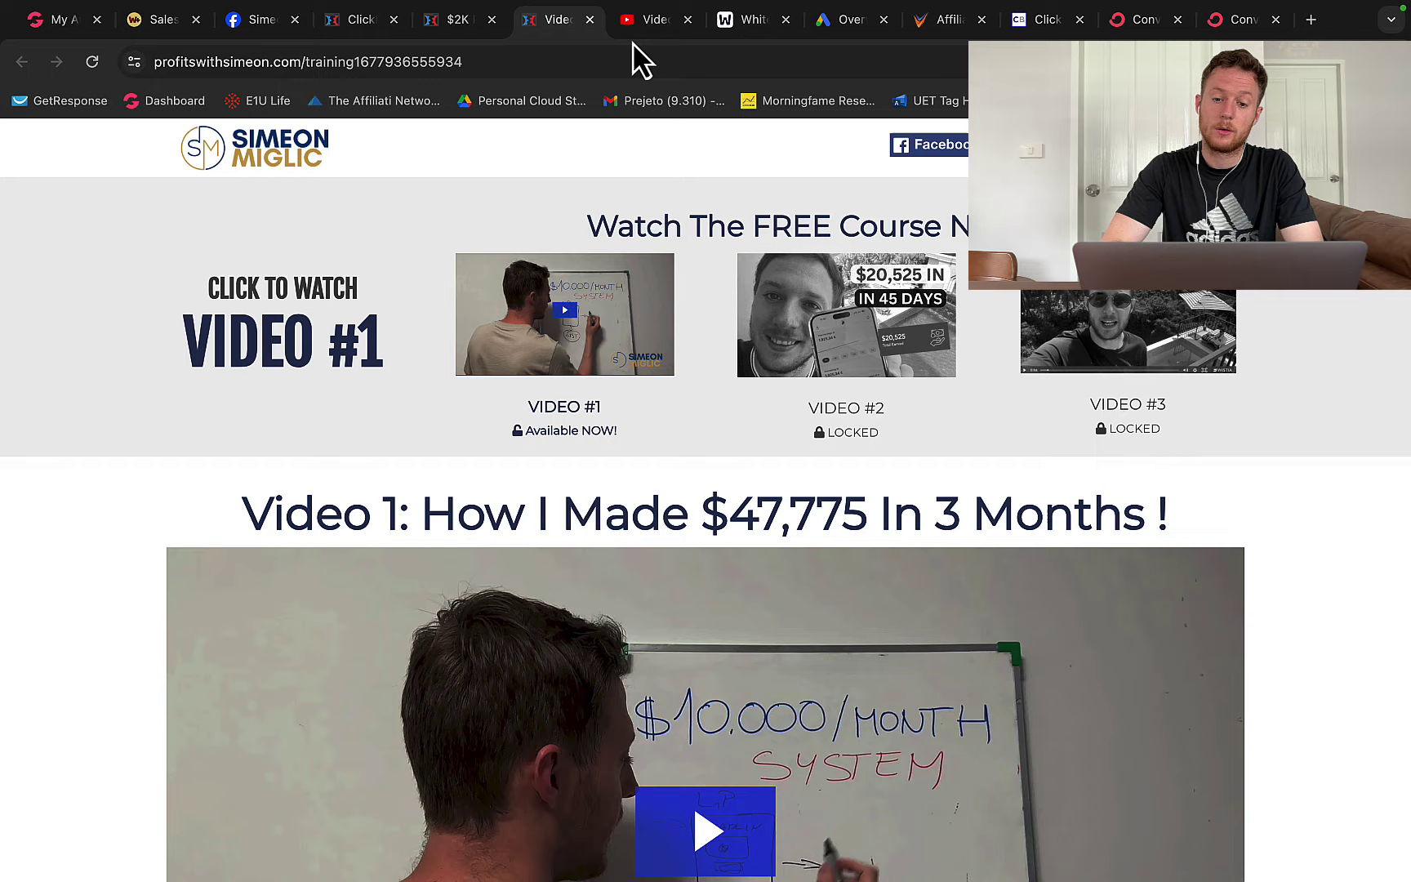
{"action": "left_click", "coordinate": [731, 23]}
{"action": "left_click", "coordinate": [1154, 24]}
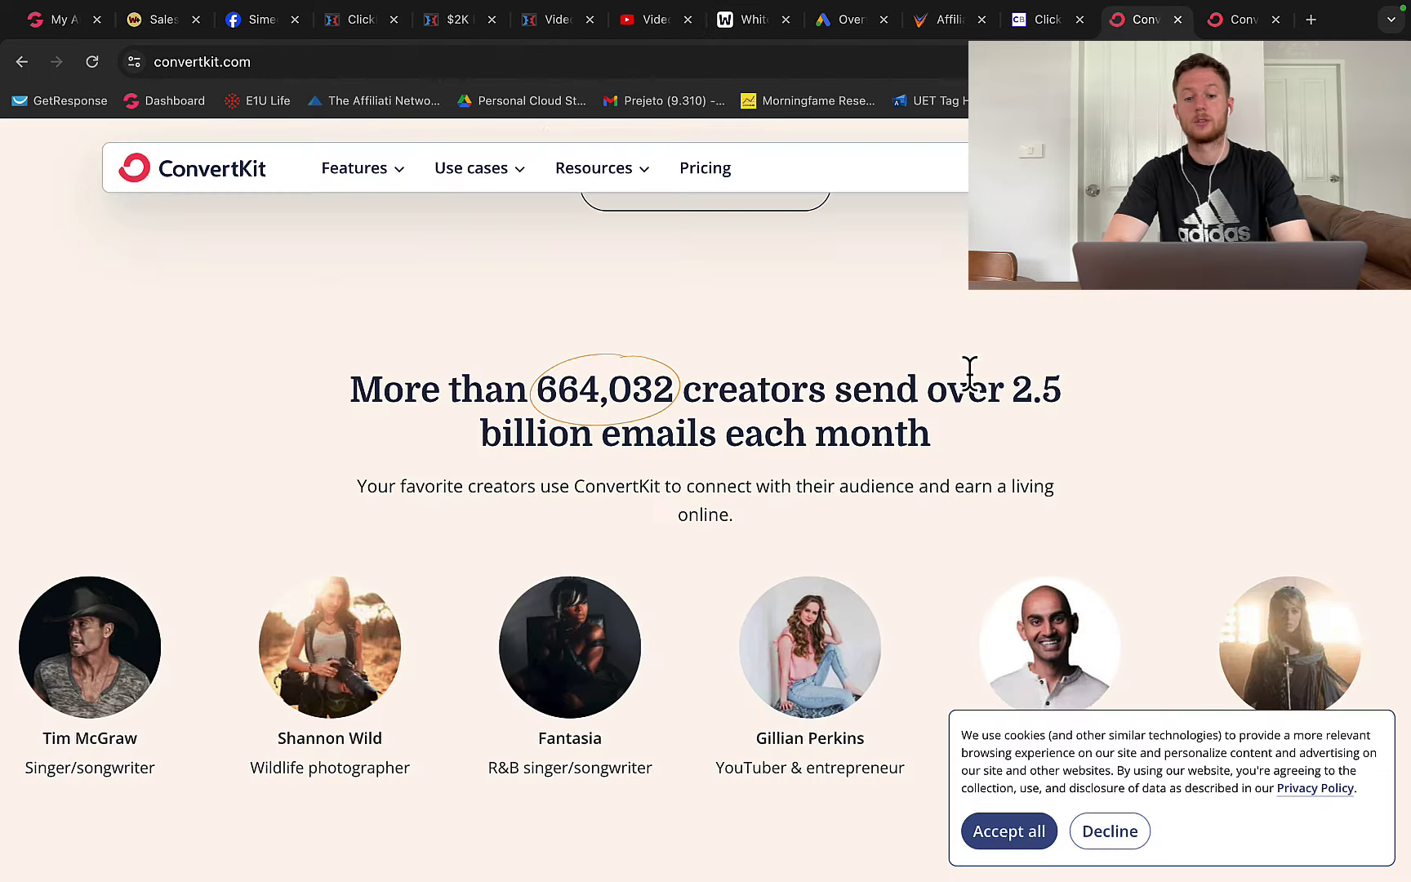
{"action": "scroll", "coordinate": [967, 368], "scroll_direction": "up", "scroll_amount": 5}
{"action": "scroll", "coordinate": [970, 376], "scroll_direction": "up", "scroll_amount": 5}
{"action": "scroll", "coordinate": [971, 376], "scroll_direction": "up", "scroll_amount": 1}
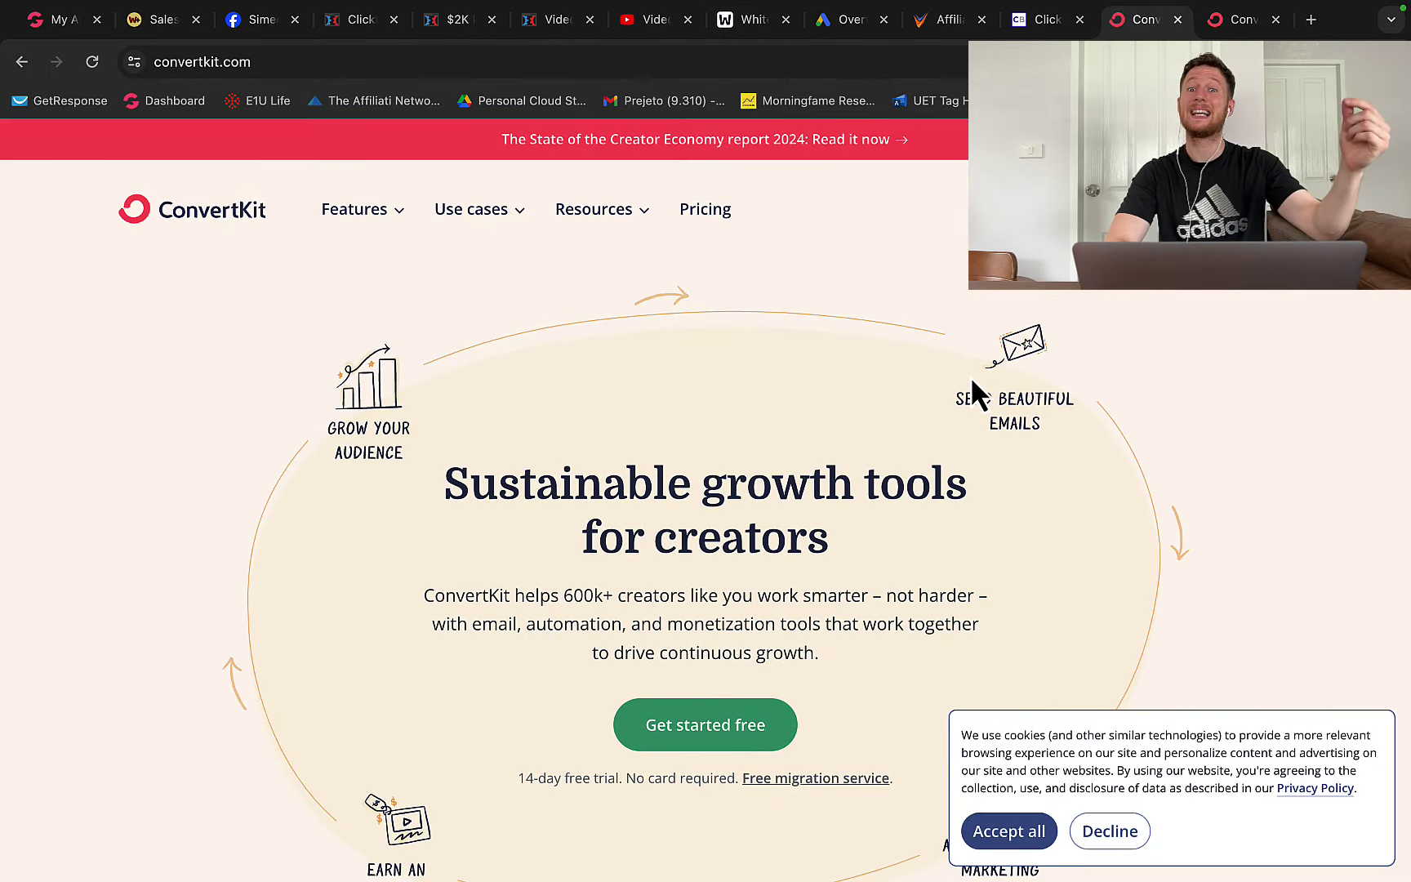
{"action": "left_click", "coordinate": [441, 24]}
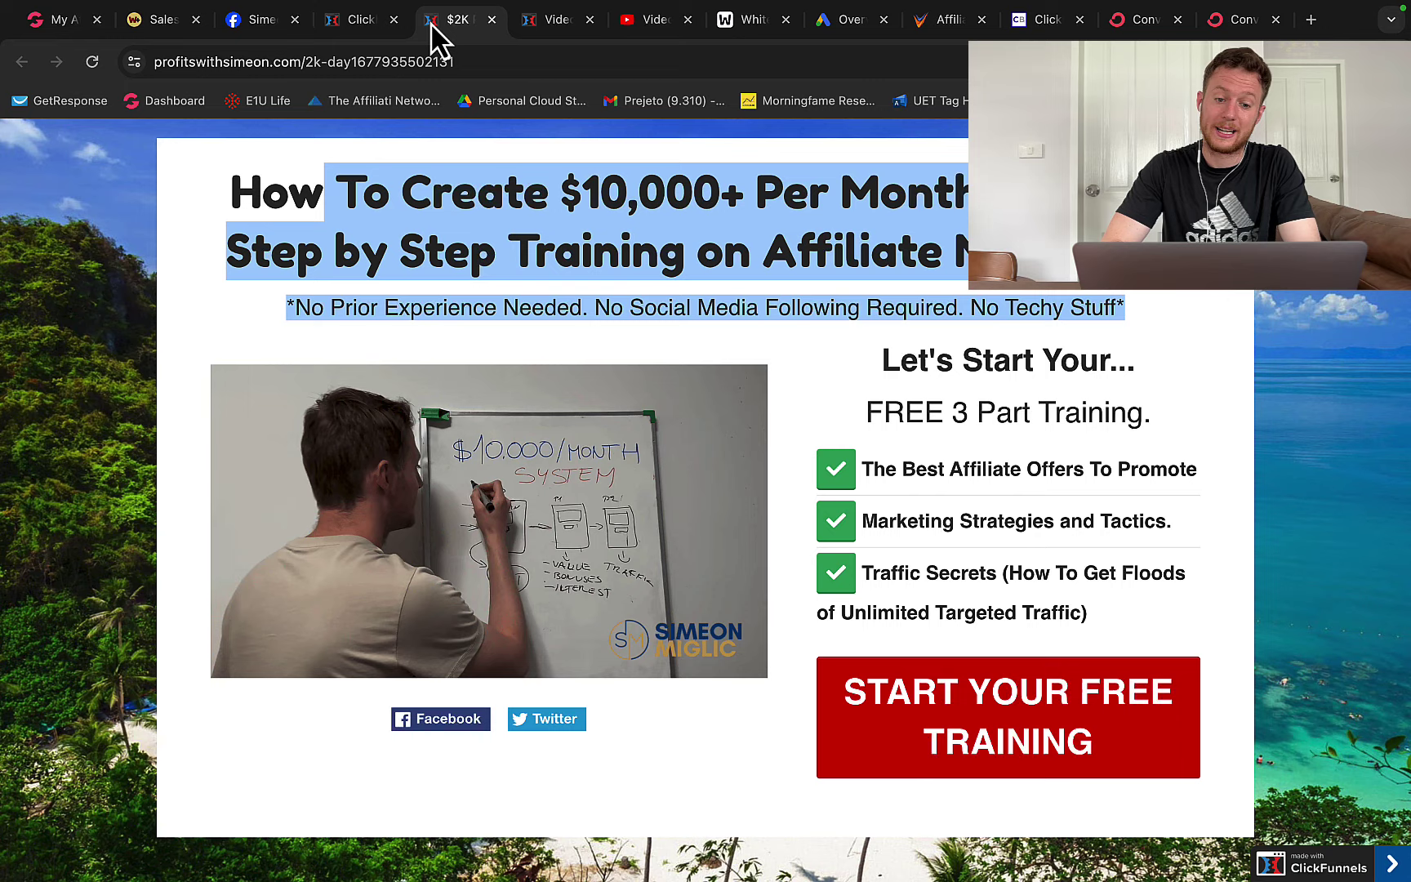
{"action": "left_click", "coordinate": [1135, 22]}
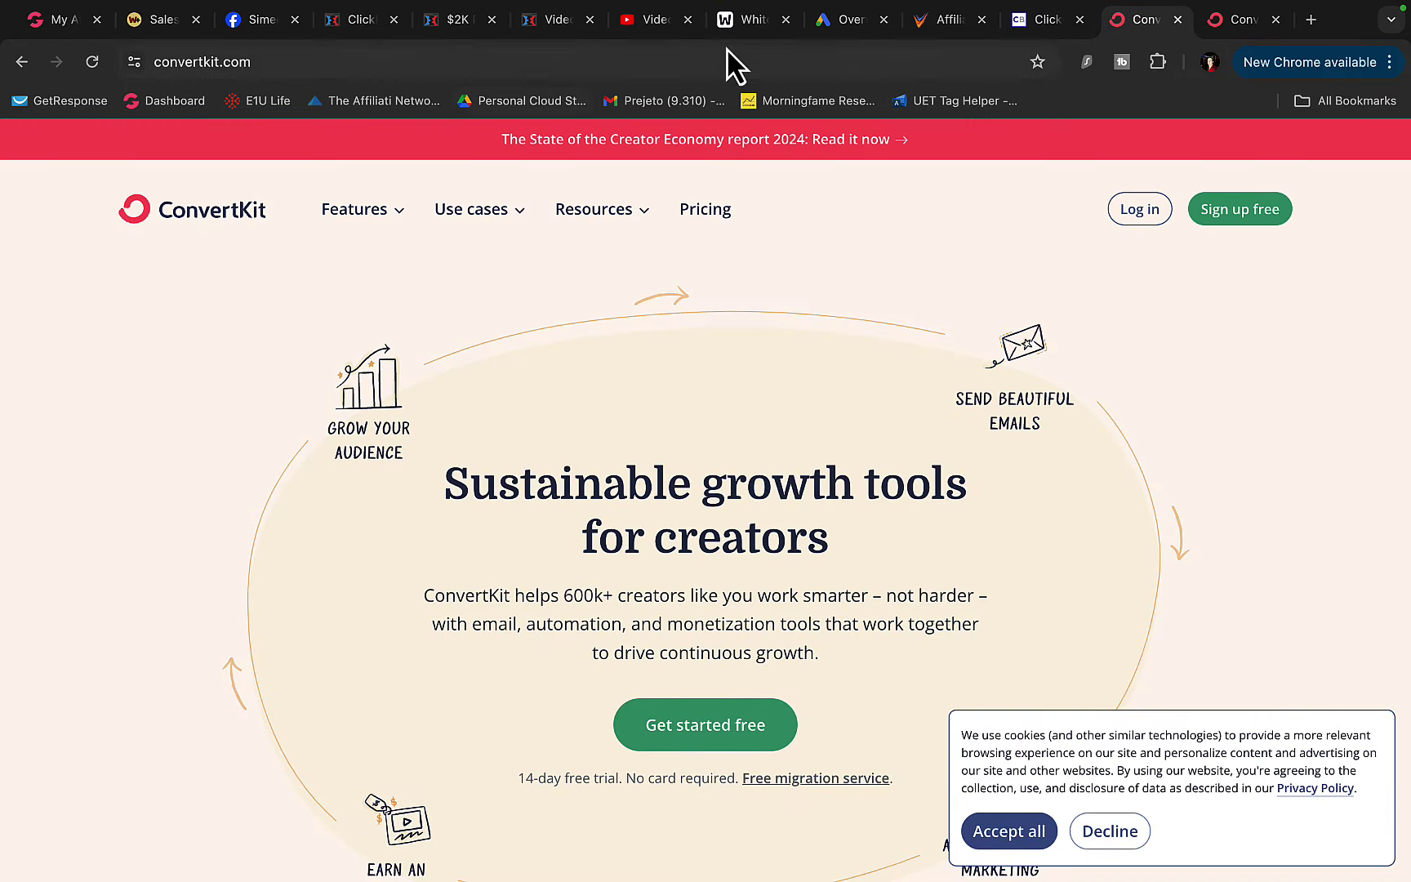
{"action": "left_click", "coordinate": [737, 20]}
{"action": "scroll", "coordinate": [516, 508], "scroll_direction": "down", "scroll_amount": 3}
{"action": "scroll", "coordinate": [505, 521], "scroll_direction": "right", "scroll_amount": 2}
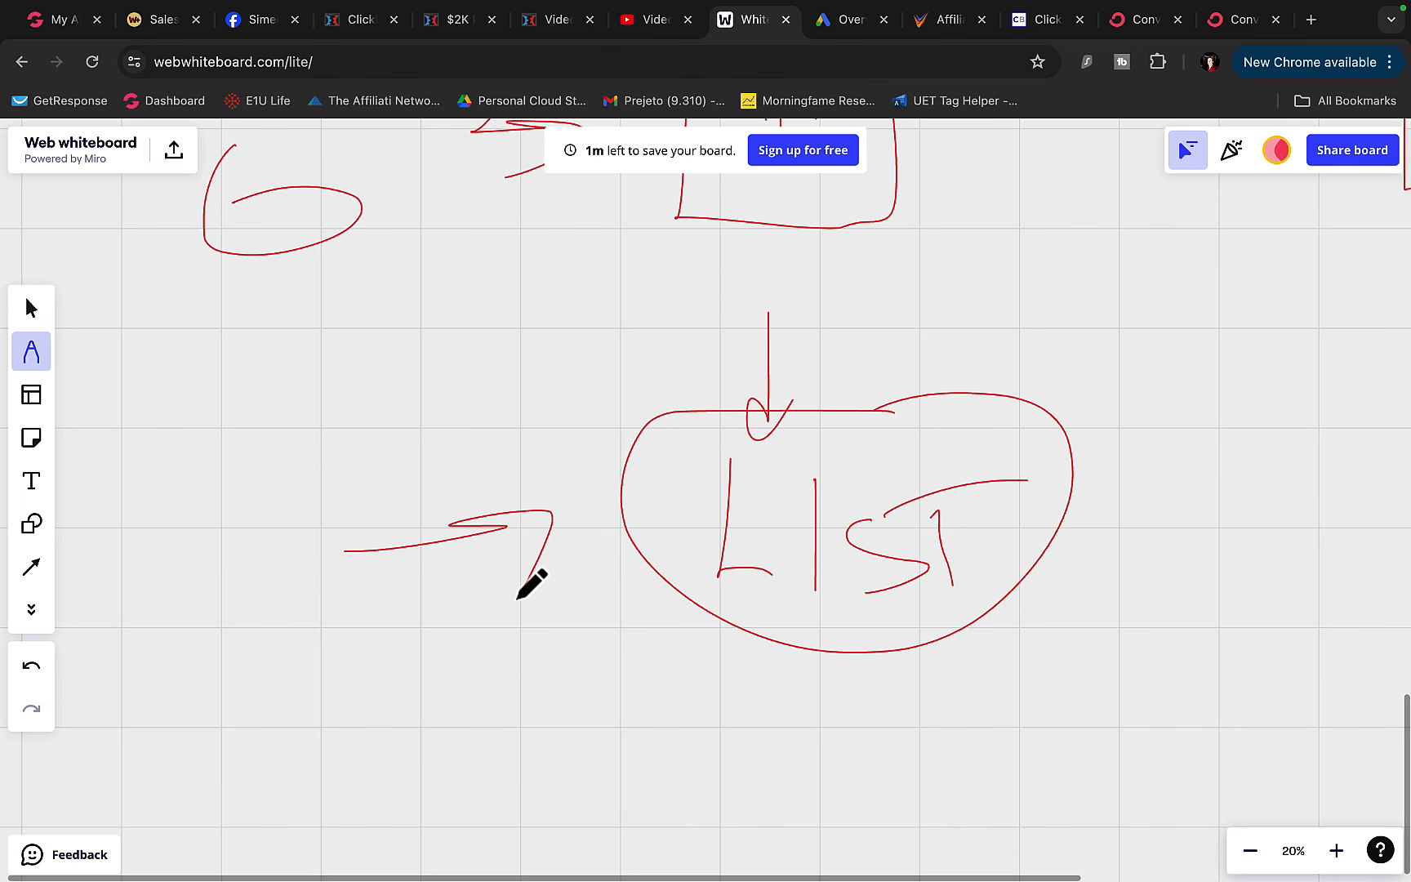
{"action": "scroll", "coordinate": [543, 587], "scroll_direction": "right", "scroll_amount": 5}
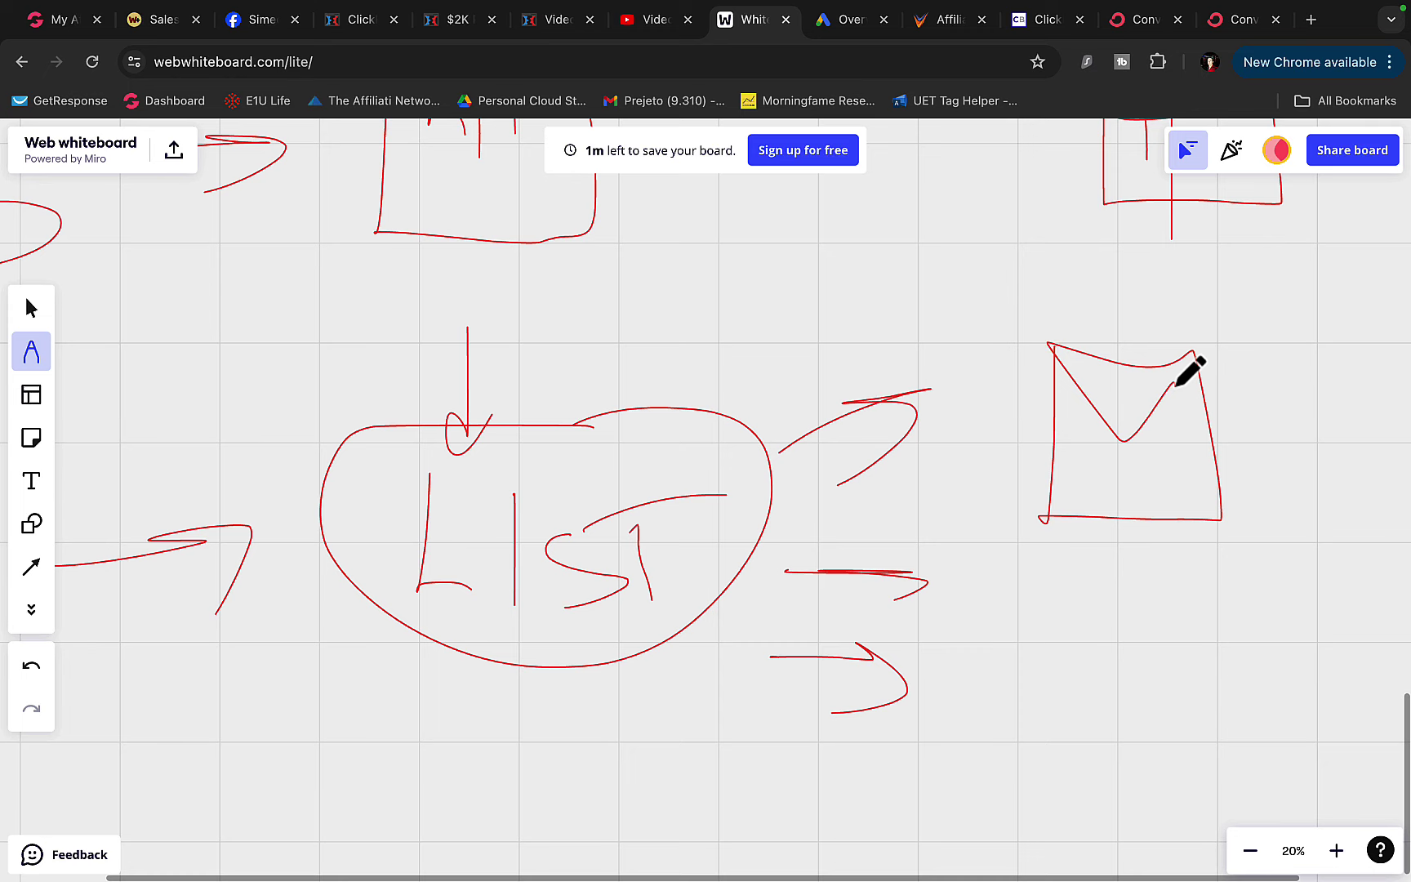
{"action": "scroll", "coordinate": [1208, 601], "scroll_direction": "right", "scroll_amount": 5}
{"action": "scroll", "coordinate": [1207, 600], "scroll_direction": "up", "scroll_amount": 2}
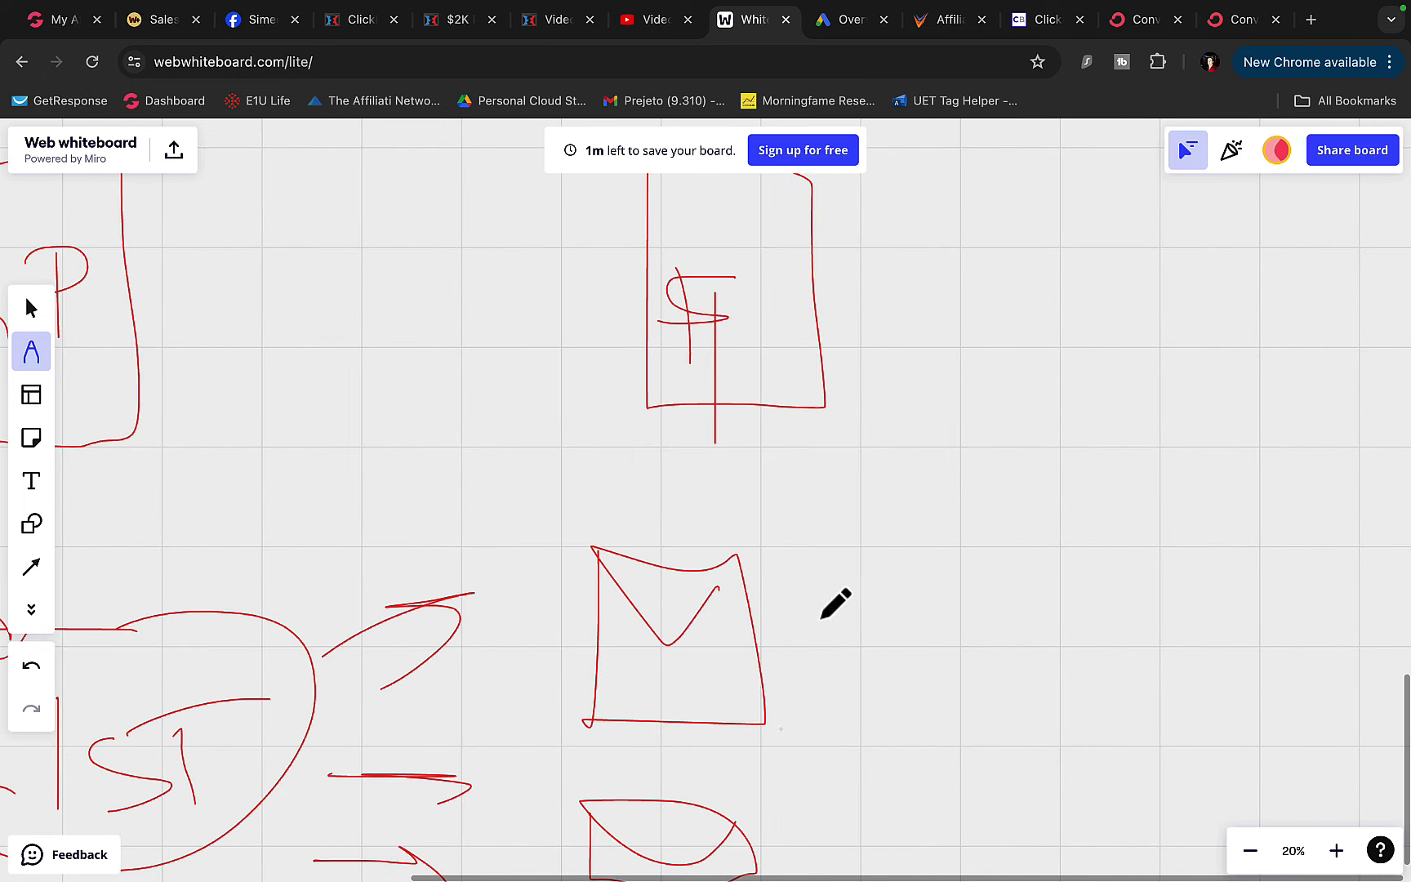
Open OfferVault's affiliate offers, then switch to the first ConvertKit page.
{"action": "left_click", "coordinate": [943, 22]}
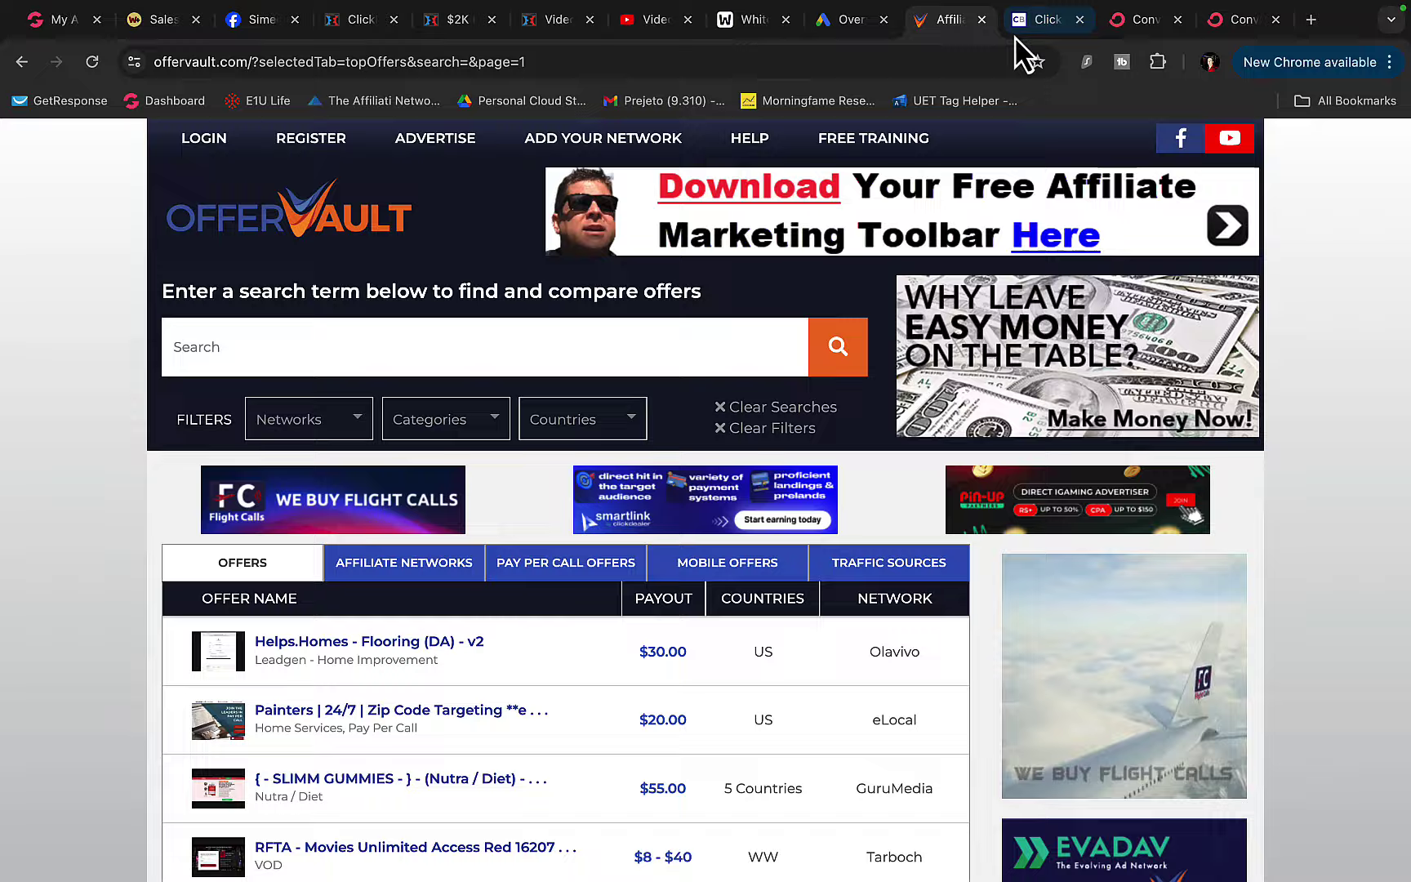
{"action": "left_click", "coordinate": [1016, 36]}
{"action": "left_click", "coordinate": [939, 33]}
{"action": "scroll", "coordinate": [697, 510], "scroll_direction": "down", "scroll_amount": 10}
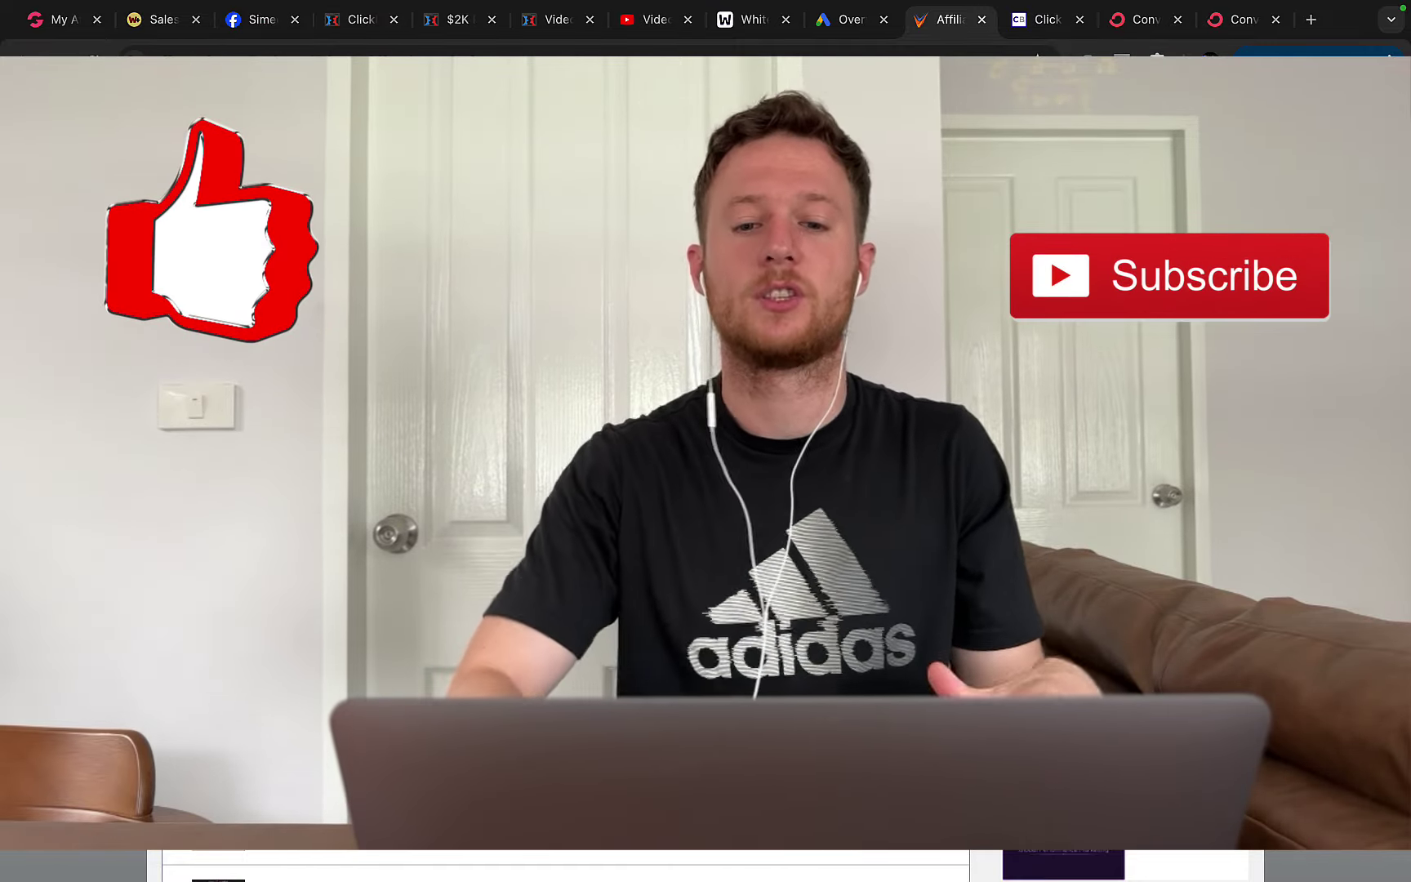
{"action": "left_click", "coordinate": [1142, 17]}
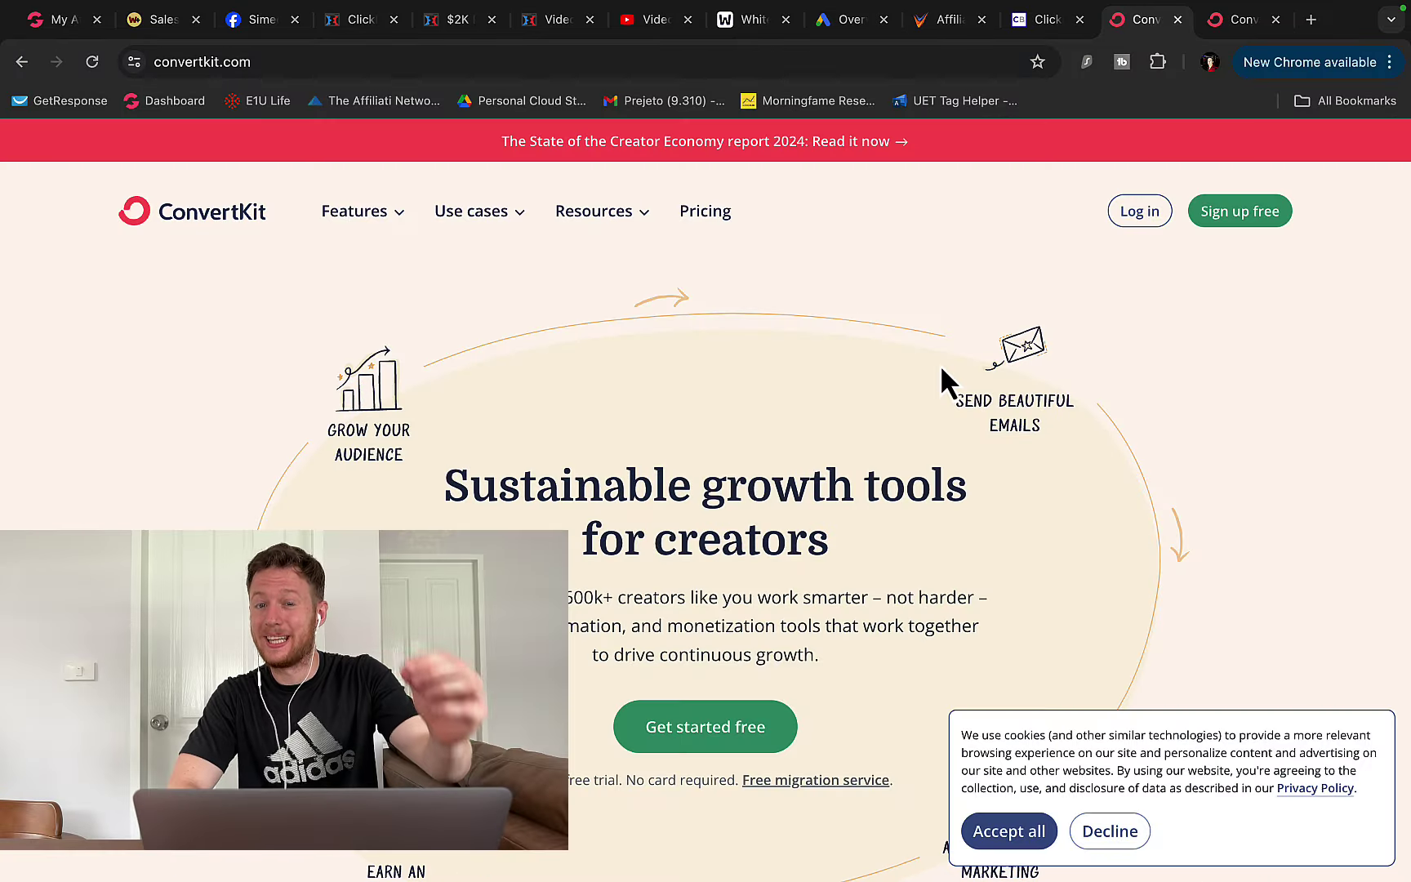
Compare the OfferVault offers with the ClickBank marketplace, then bring up the ConvertKit homepage.
{"action": "left_click", "coordinate": [954, 19]}
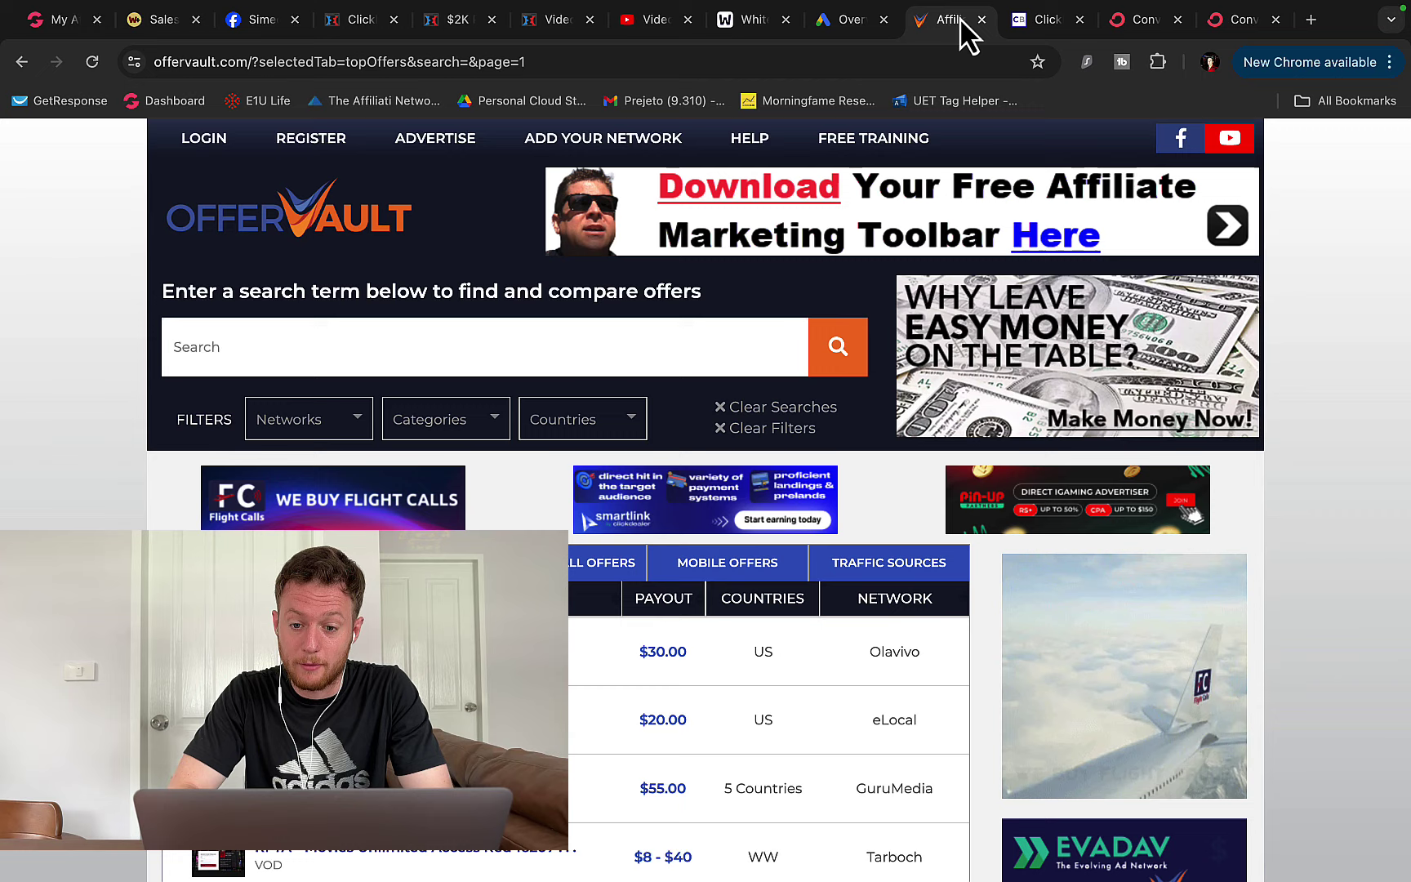
{"action": "scroll", "coordinate": [651, 236], "scroll_direction": "down", "scroll_amount": 2}
{"action": "left_click", "coordinate": [1047, 19]}
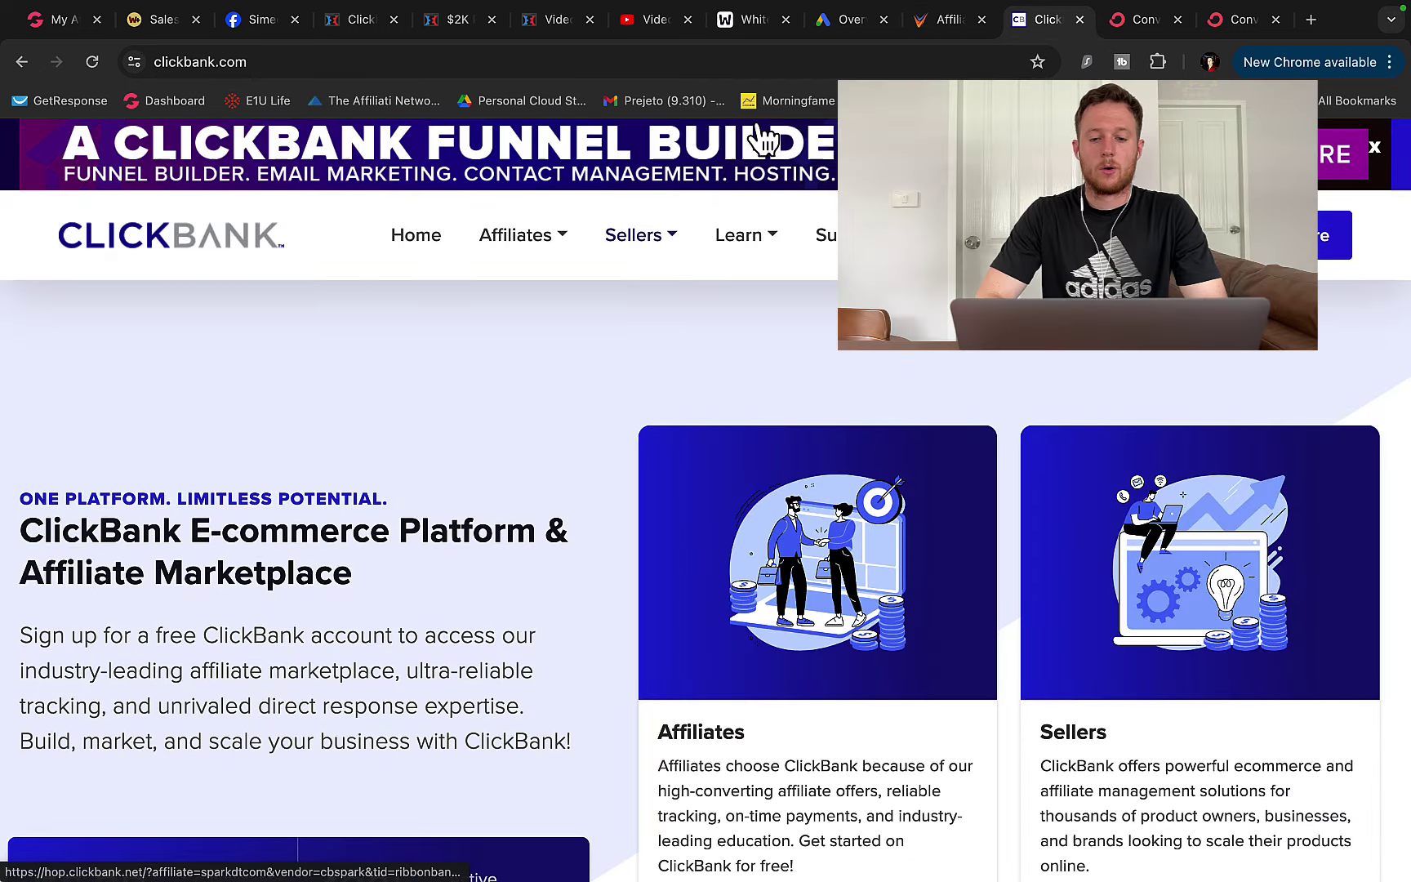
{"action": "left_click", "coordinate": [961, 33]}
{"action": "left_click", "coordinate": [1015, 33]}
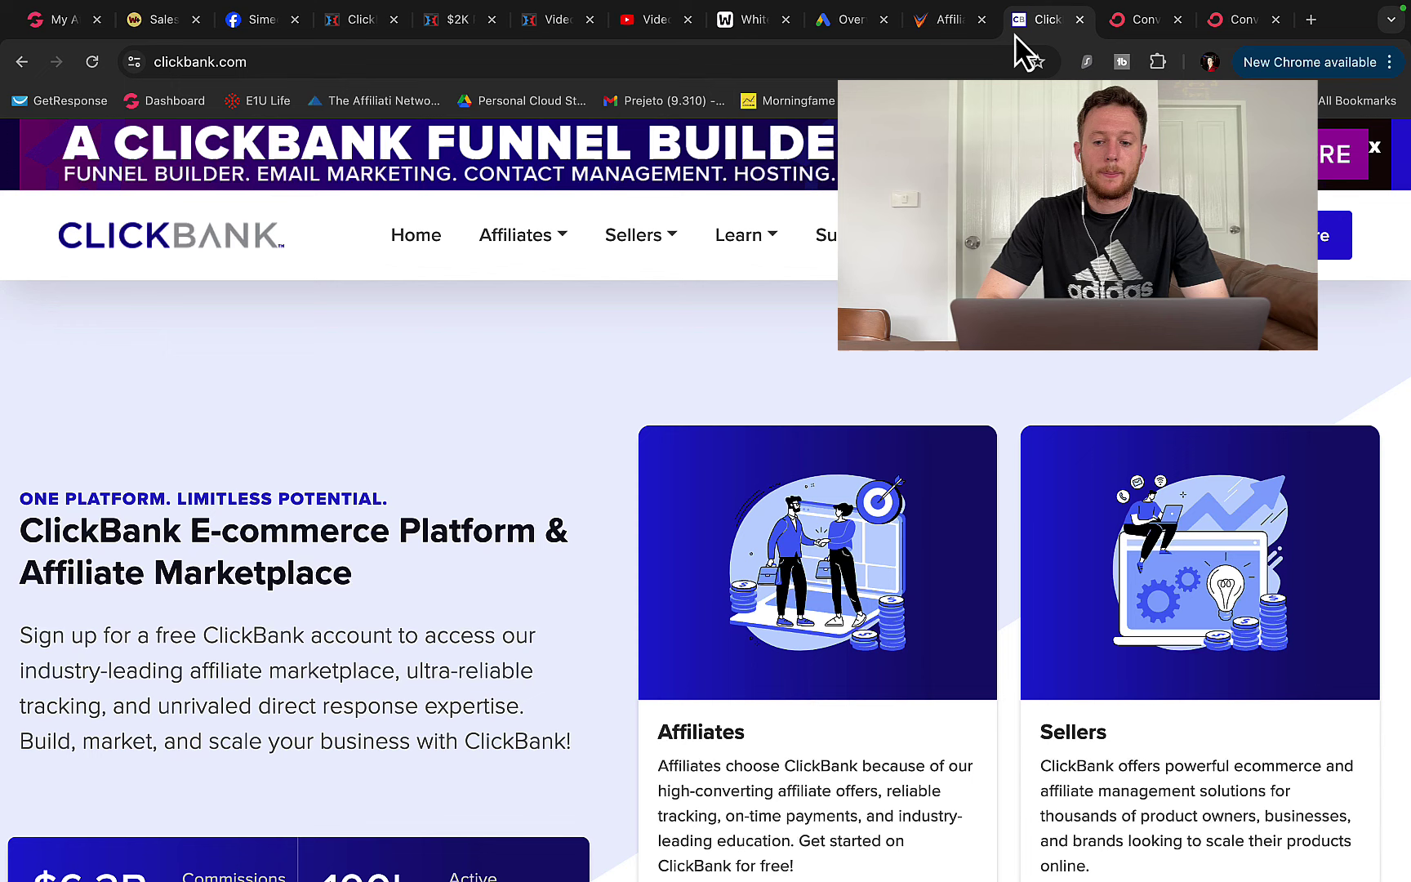
{"action": "left_click", "coordinate": [1140, 26]}
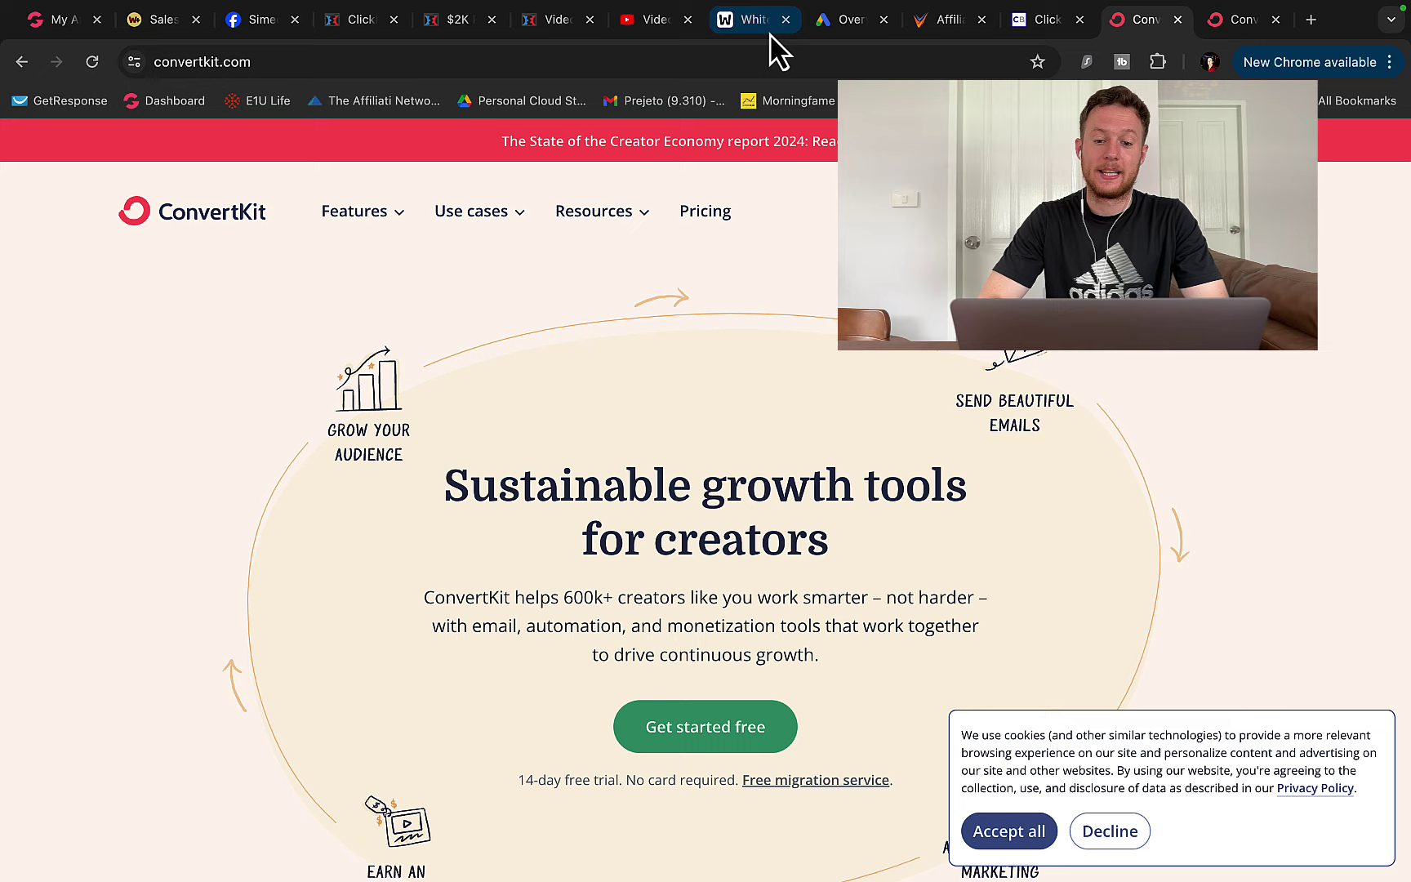
{"action": "left_click", "coordinate": [849, 34]}
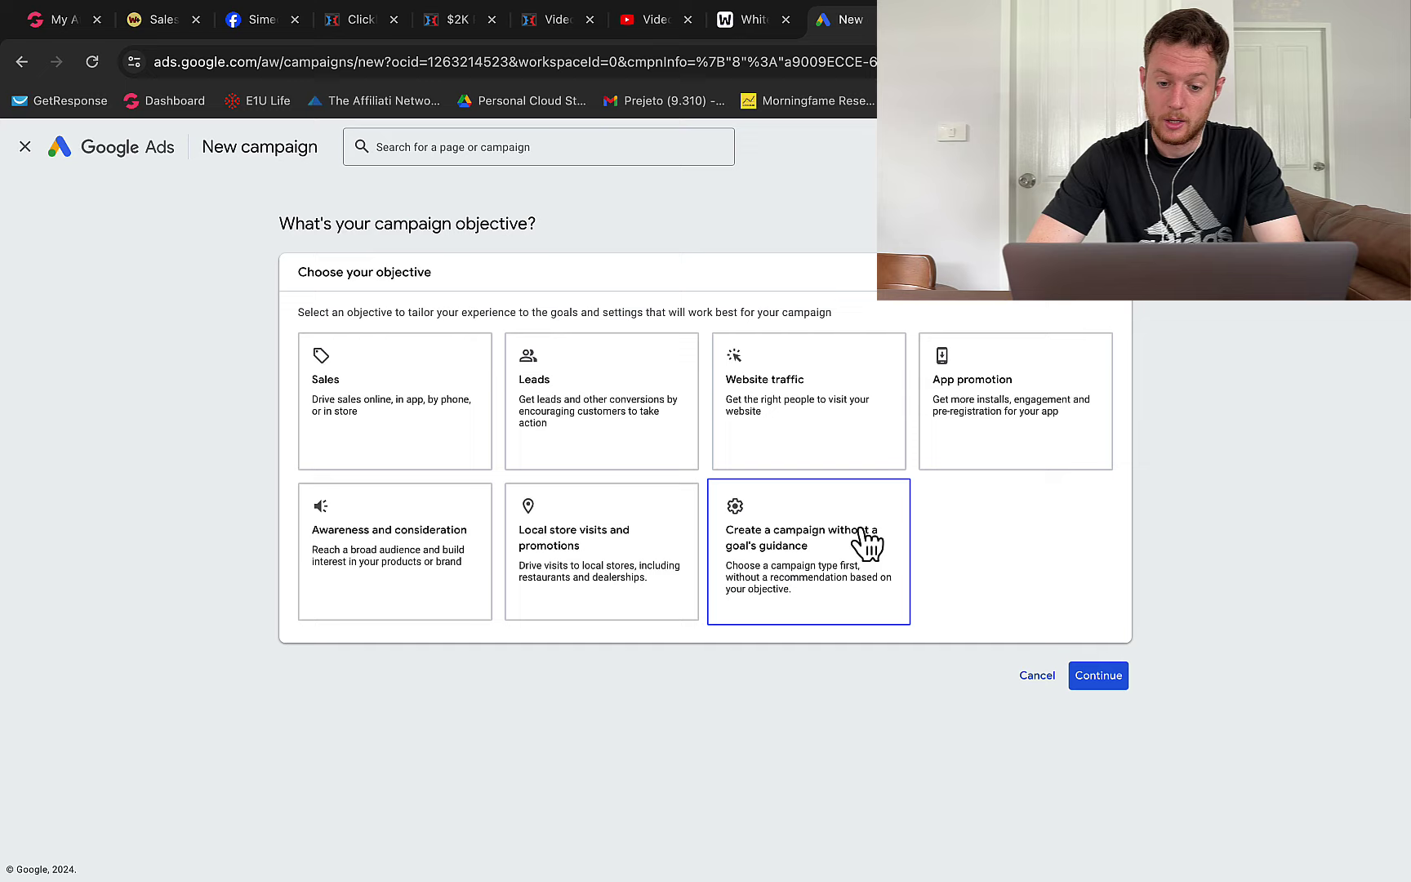
Start a Video campaign without goal guidance.
{"action": "left_click", "coordinate": [807, 588]}
{"action": "left_click", "coordinate": [347, 646]}
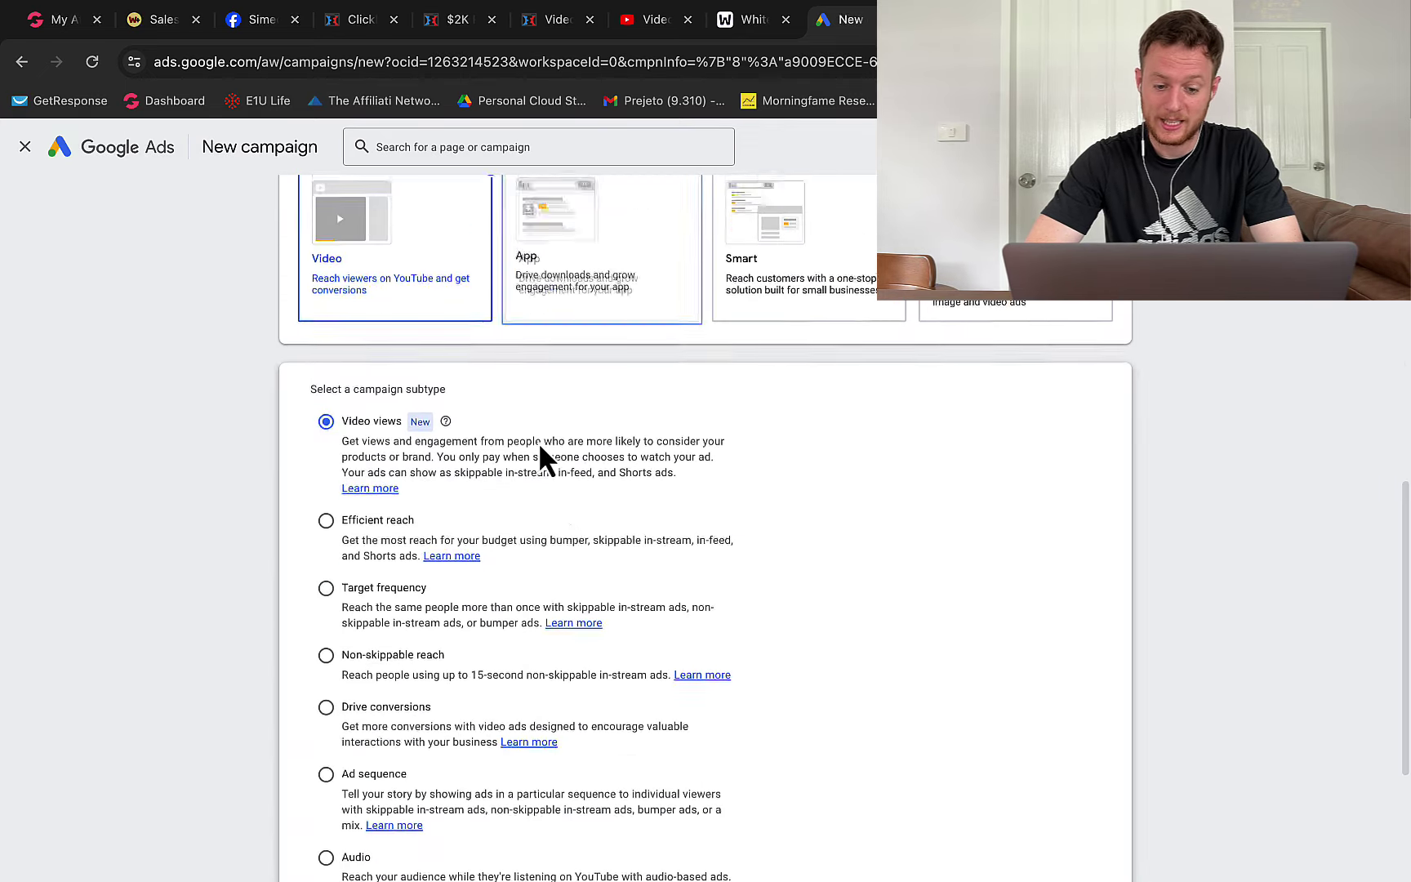
{"action": "scroll", "coordinate": [1037, 794], "scroll_direction": "down", "scroll_amount": 3}
{"action": "left_click", "coordinate": [1094, 809]}
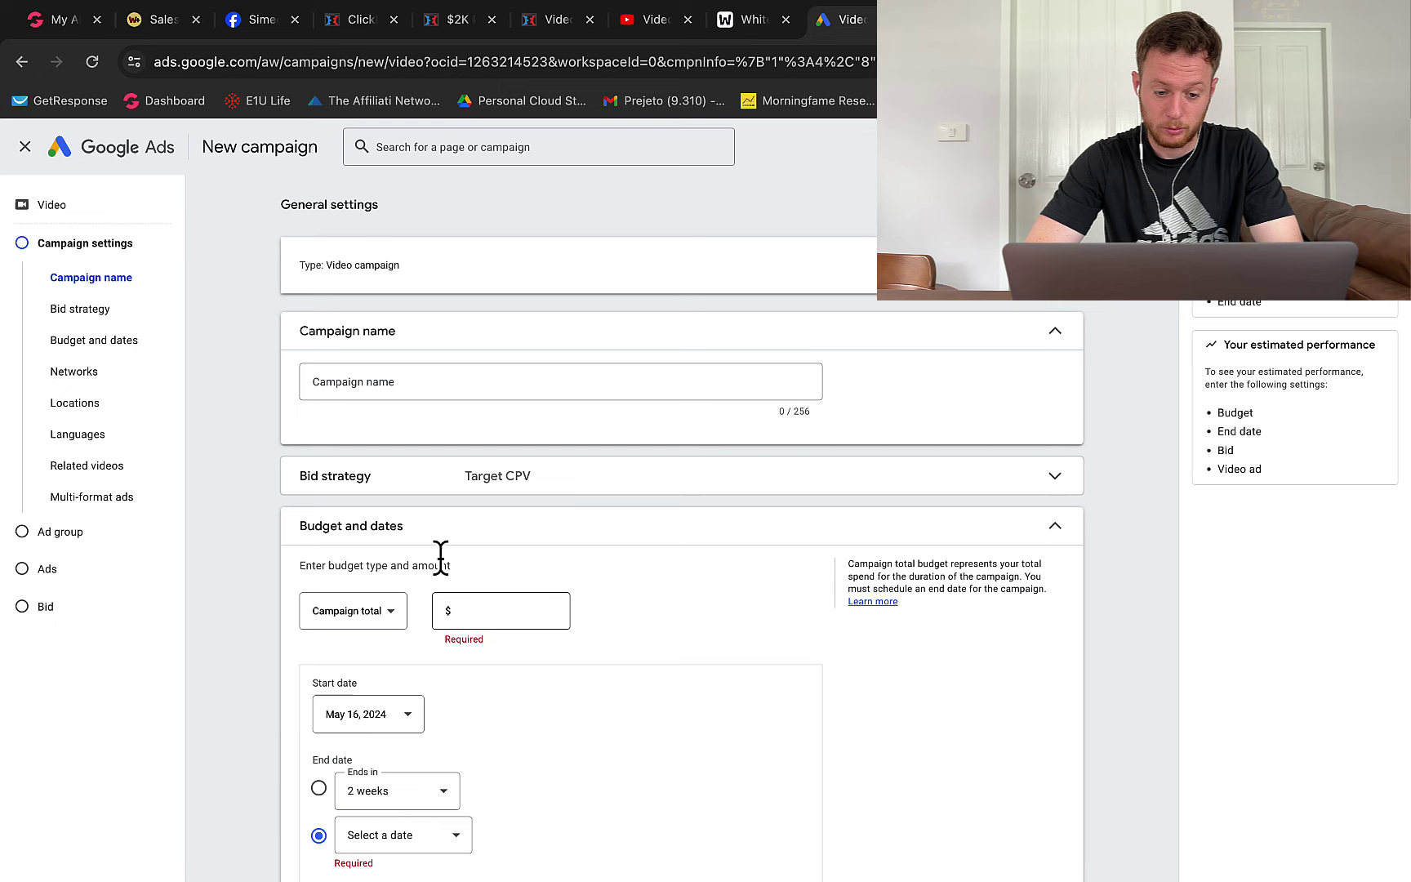
Rename the campaign, set a daily budget, and exclude Display Network video partners.
{"action": "left_click", "coordinate": [470, 397]}
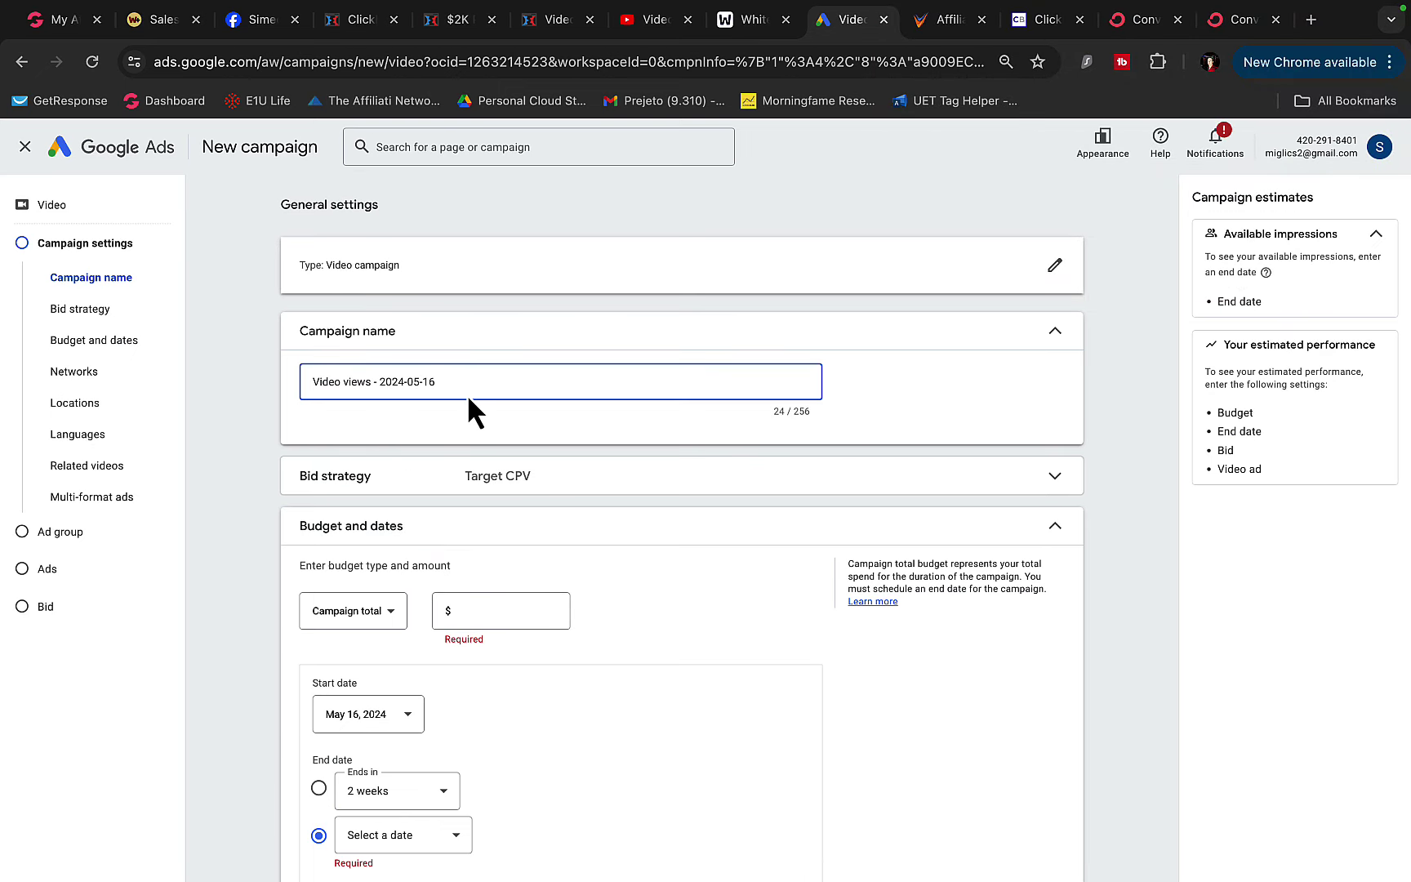
{"action": "triple_click", "coordinate": [397, 383]}
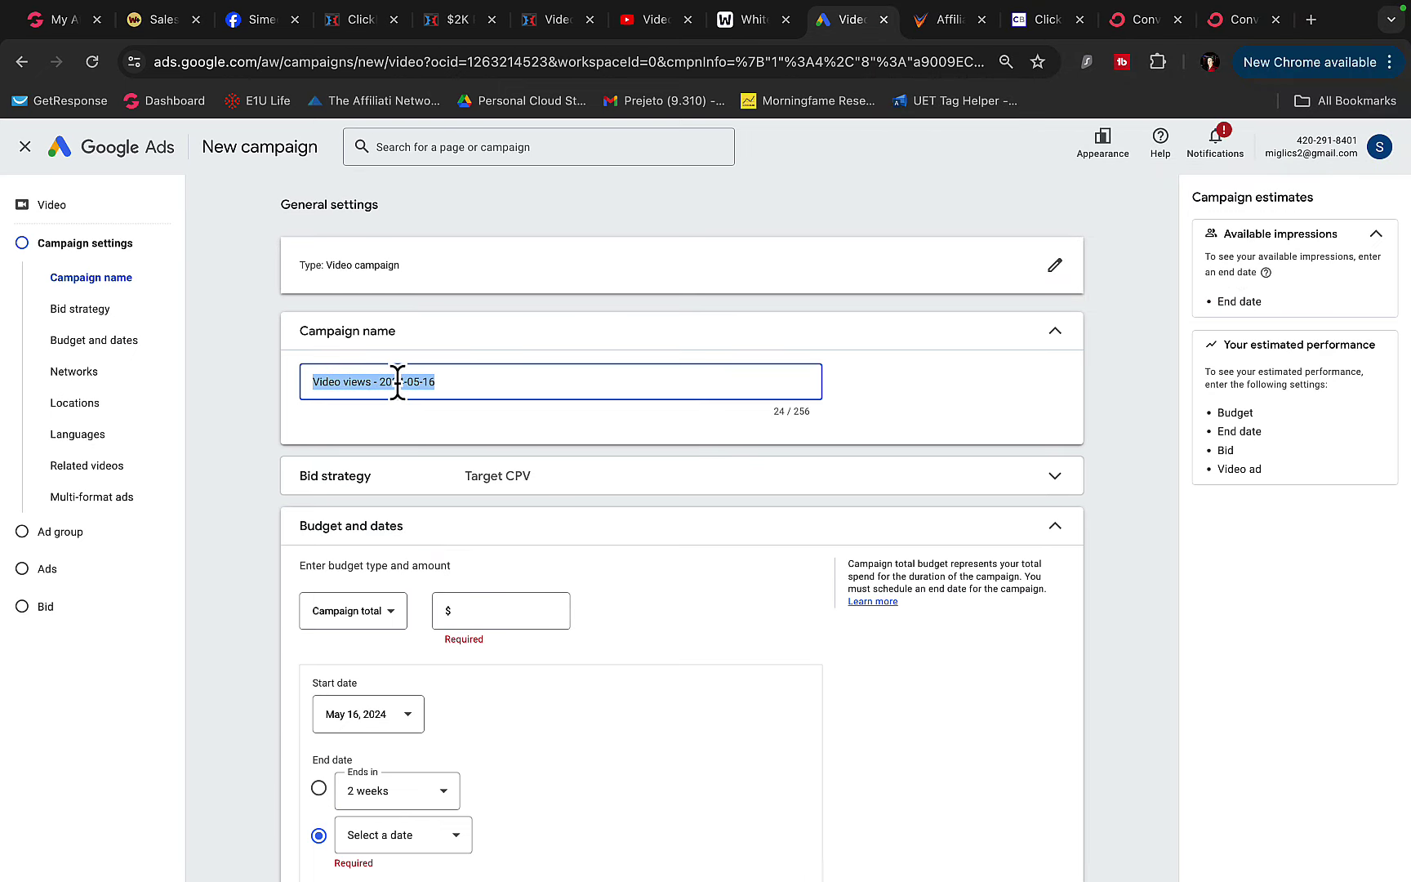
{"action": "scroll", "coordinate": [419, 466], "scroll_direction": "down", "scroll_amount": 1}
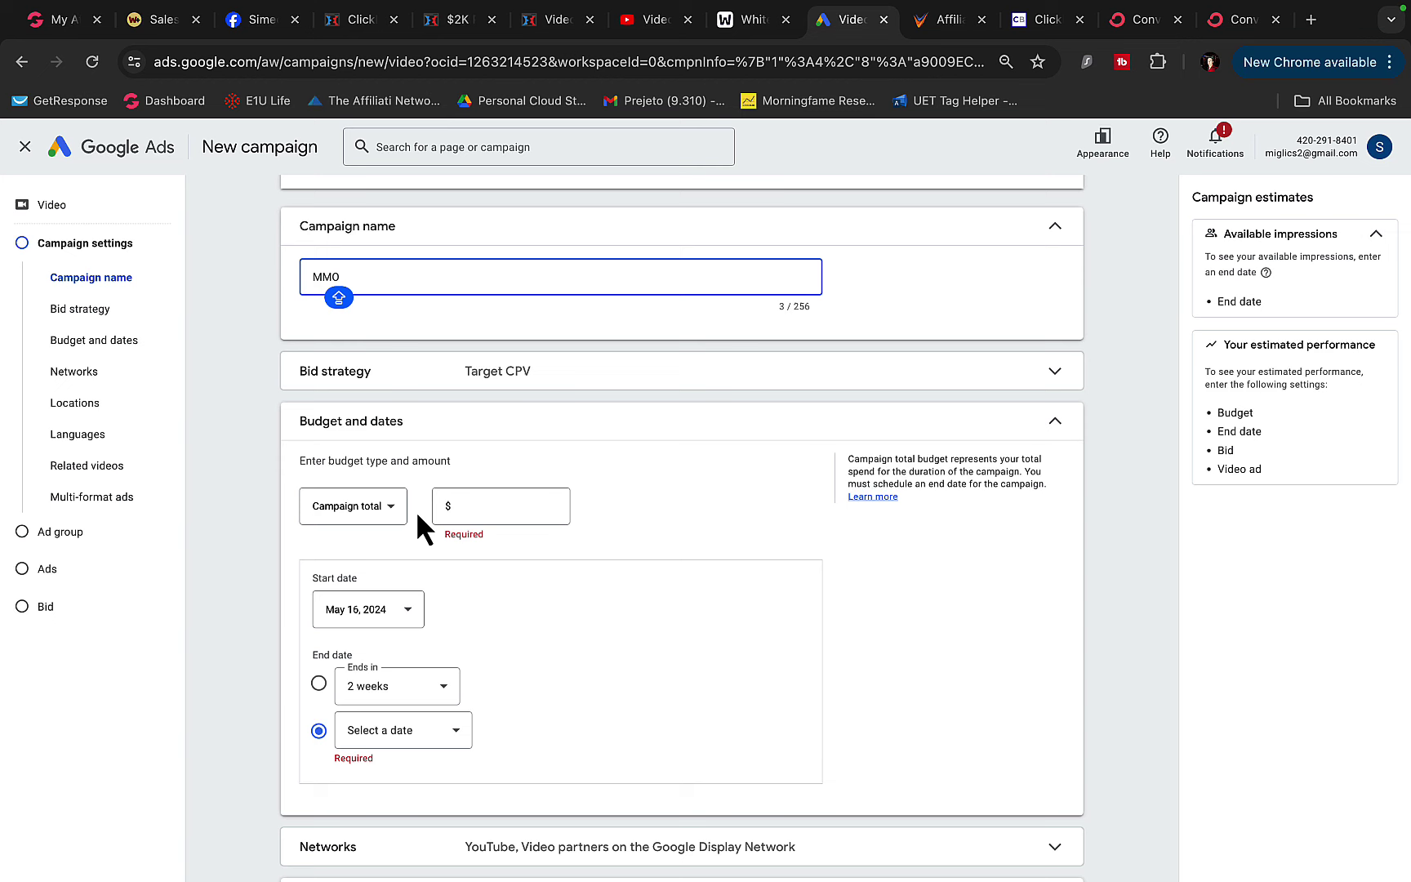
{"action": "left_click", "coordinate": [388, 521]}
{"action": "left_click", "coordinate": [505, 517]}
{"action": "type", "text": "20.00"}
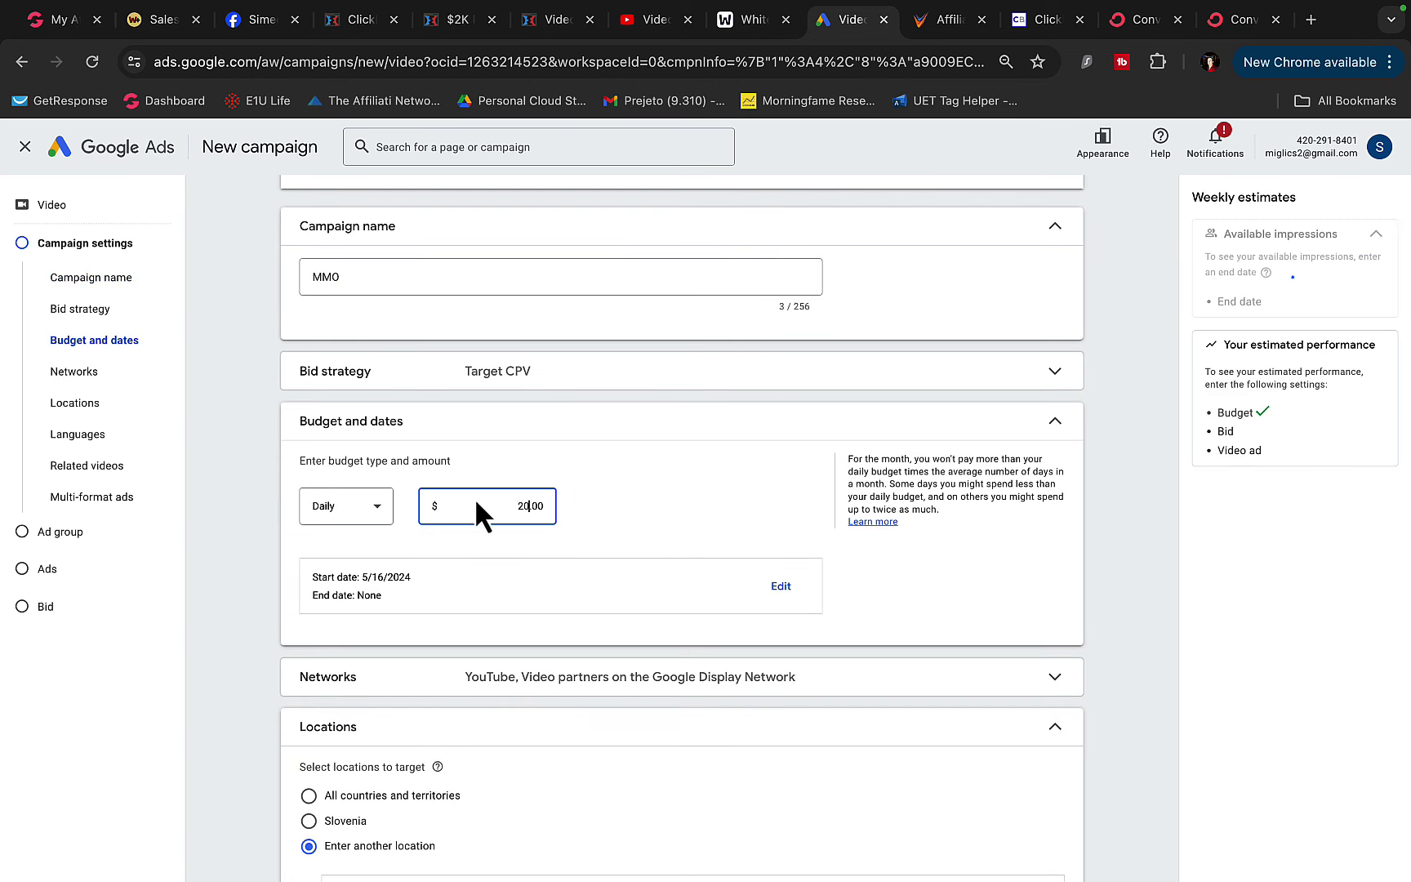
{"action": "scroll", "coordinate": [476, 538], "scroll_direction": "down", "scroll_amount": 2}
{"action": "left_click", "coordinate": [473, 463]}
{"action": "left_click", "coordinate": [412, 680]}
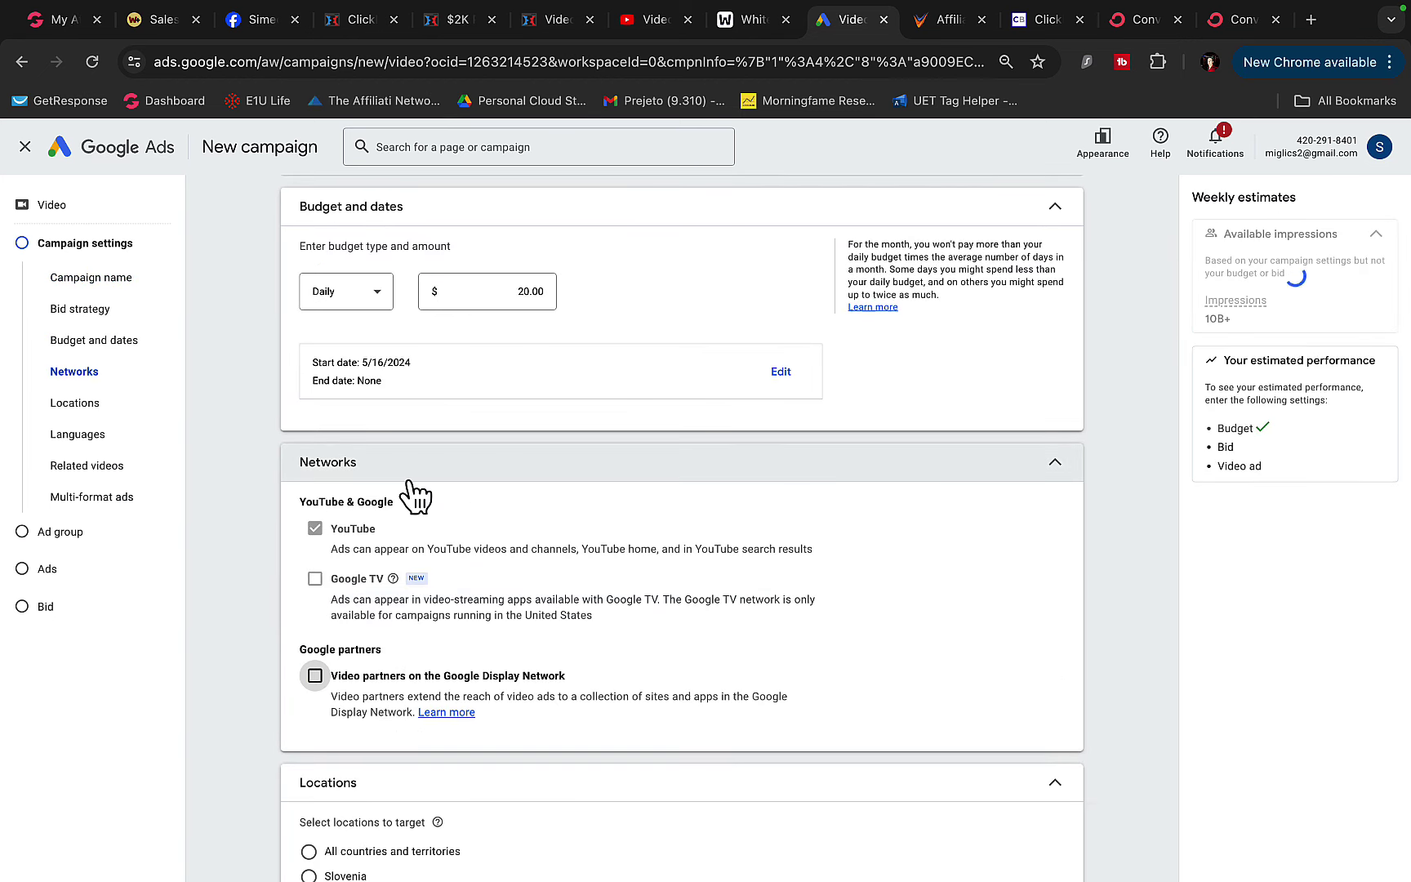
{"action": "scroll", "coordinate": [417, 496], "scroll_direction": "down", "scroll_amount": 4}
{"action": "scroll", "coordinate": [417, 496], "scroll_direction": "down", "scroll_amount": 2}
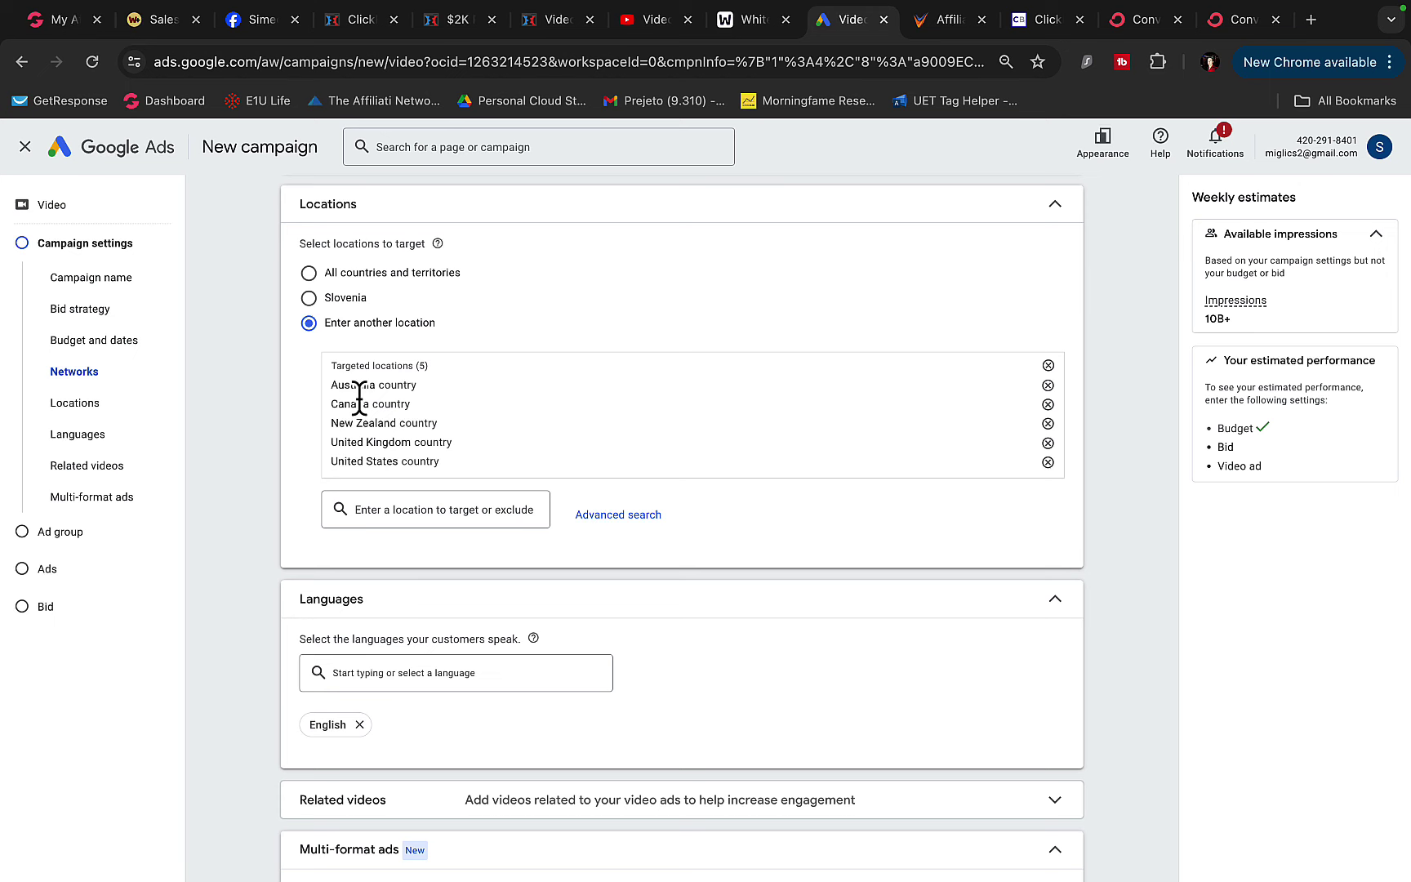
{"action": "scroll", "coordinate": [359, 406], "scroll_direction": "down", "scroll_amount": 1}
{"action": "scroll", "coordinate": [365, 426], "scroll_direction": "down", "scroll_amount": 1}
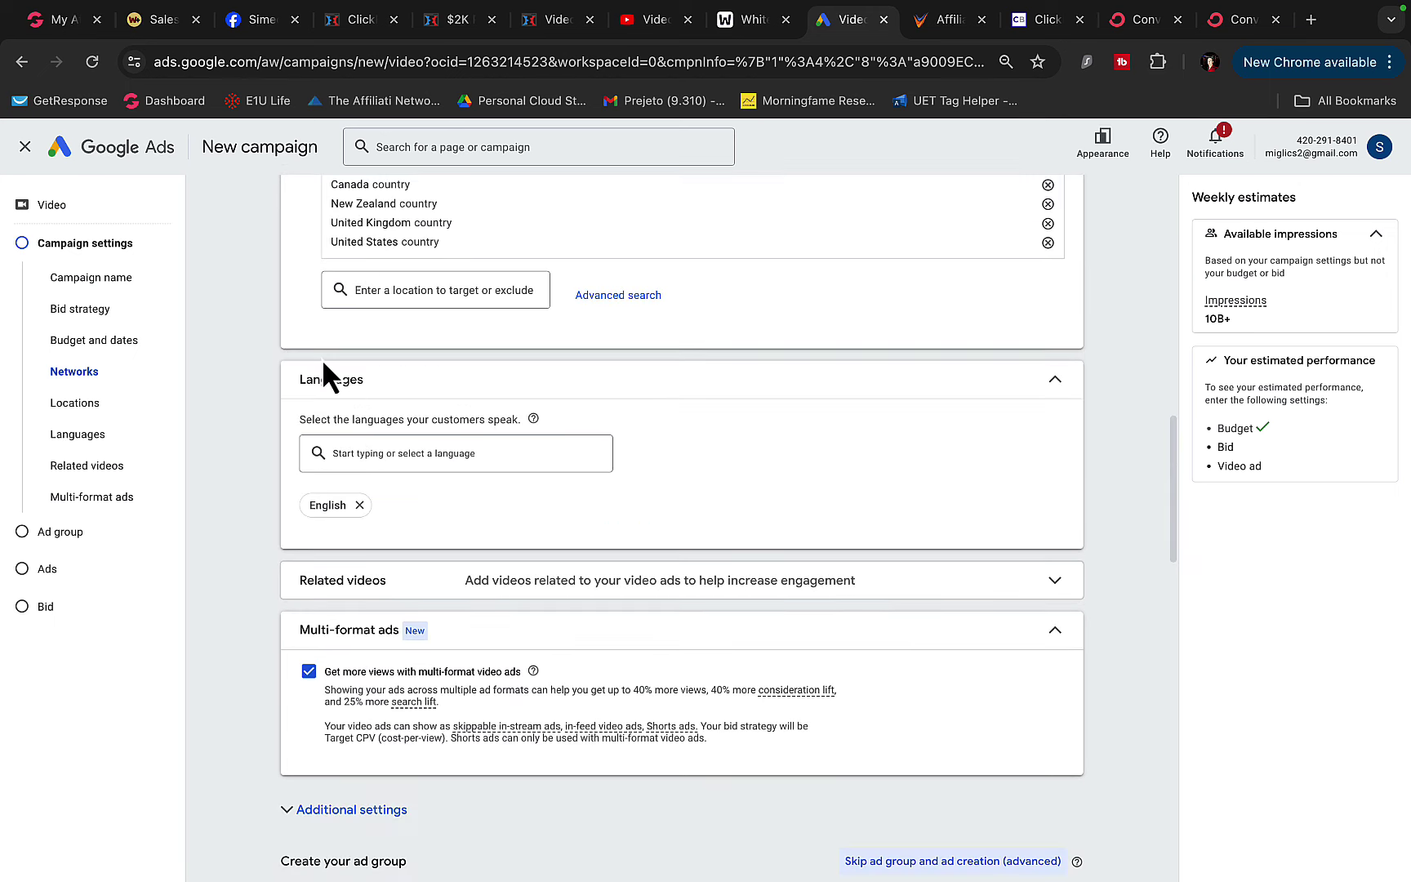
{"action": "scroll", "coordinate": [327, 373], "scroll_direction": "down", "scroll_amount": 2}
{"action": "scroll", "coordinate": [328, 372], "scroll_direction": "down", "scroll_amount": 2}
{"action": "scroll", "coordinate": [327, 440], "scroll_direction": "down", "scroll_amount": 2}
Rename the ad group, exclude ages 18-24 and unknown, and target Email Marketing Services.
{"action": "double_click", "coordinate": [351, 416]}
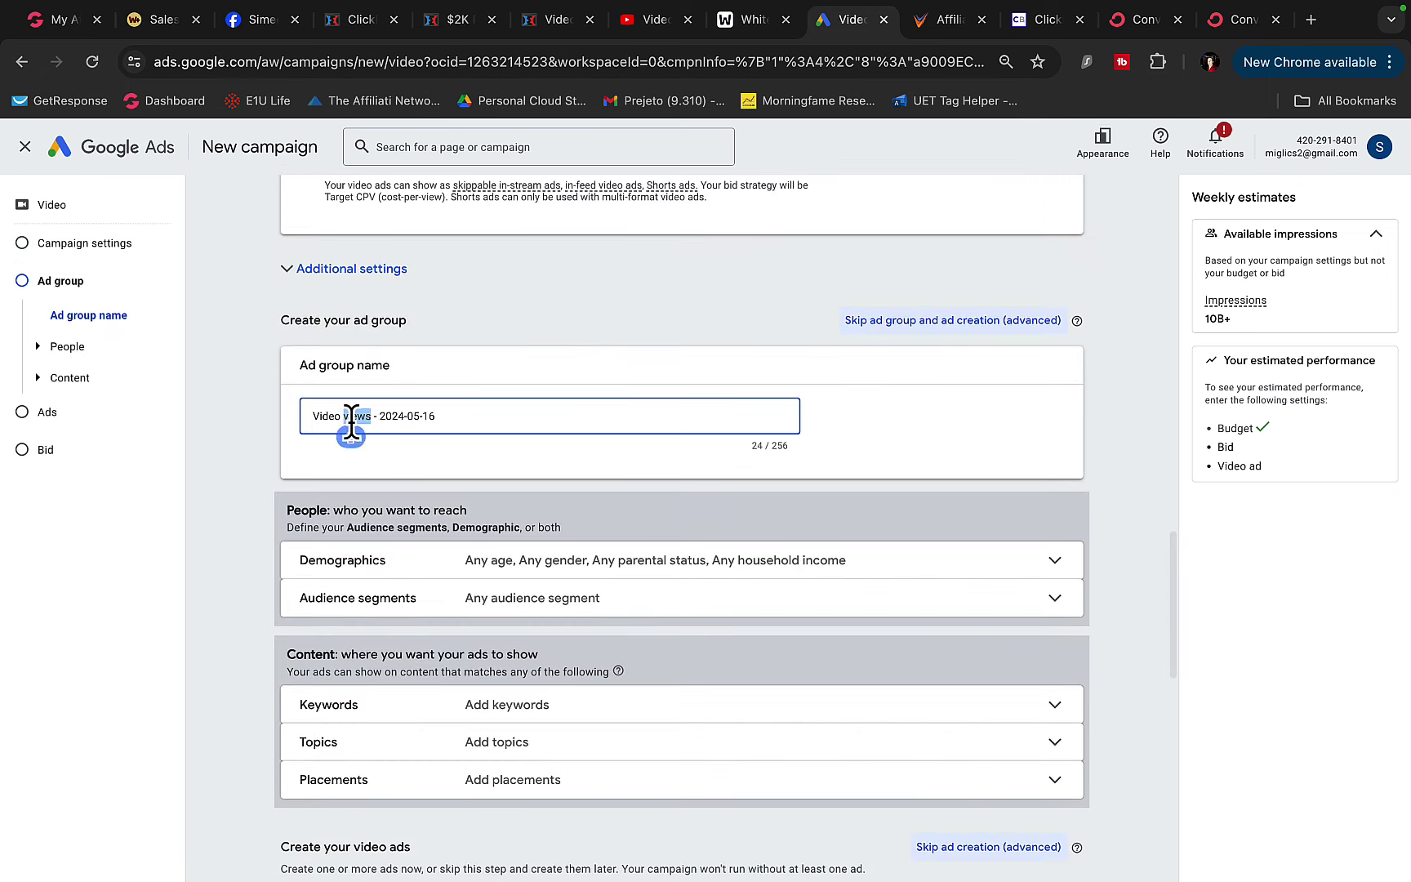
{"action": "scroll", "coordinate": [363, 326], "scroll_direction": "down", "scroll_amount": 2}
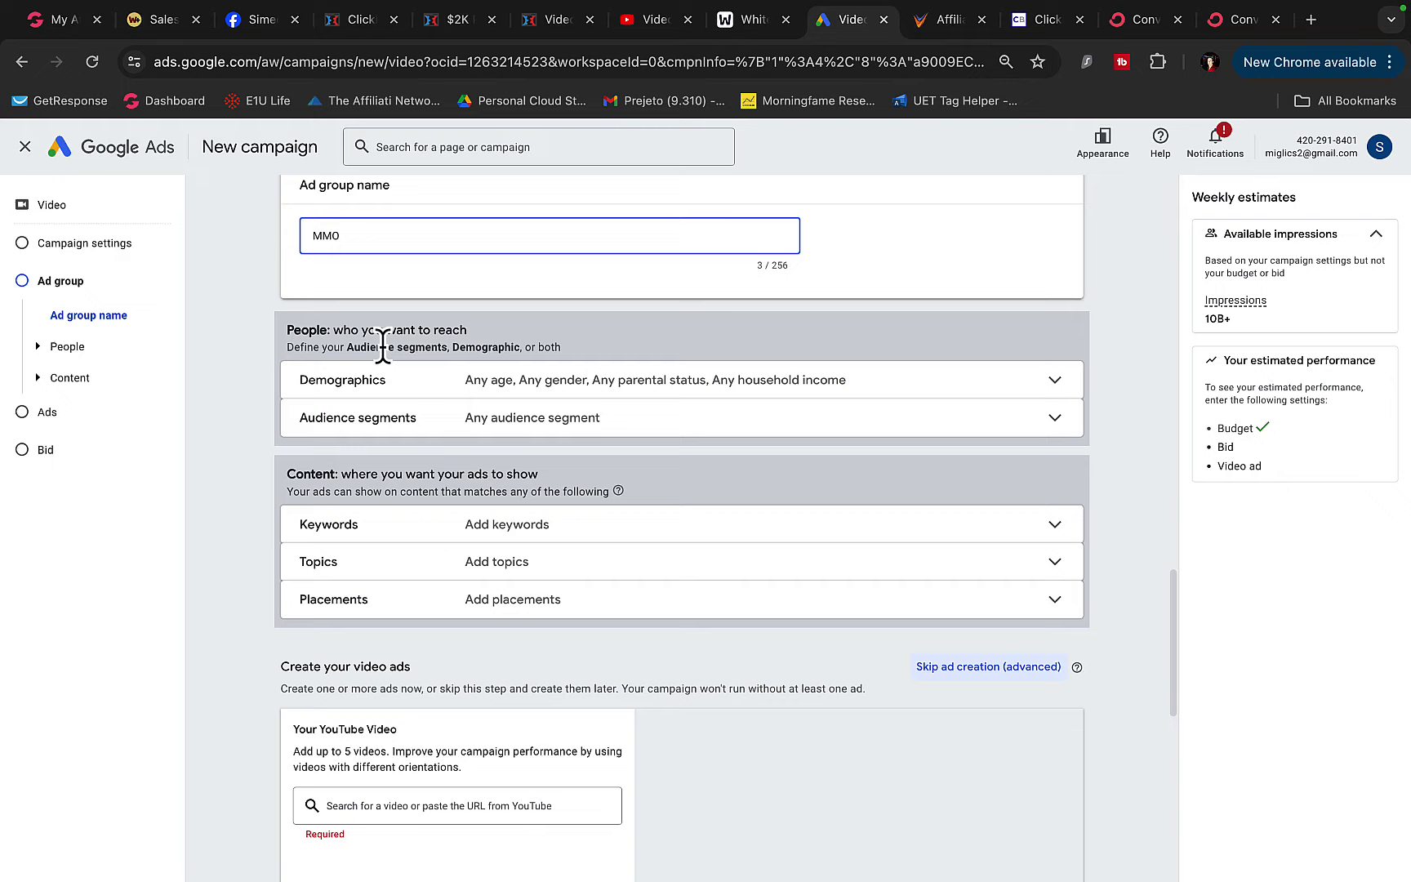
{"action": "left_click", "coordinate": [396, 386]}
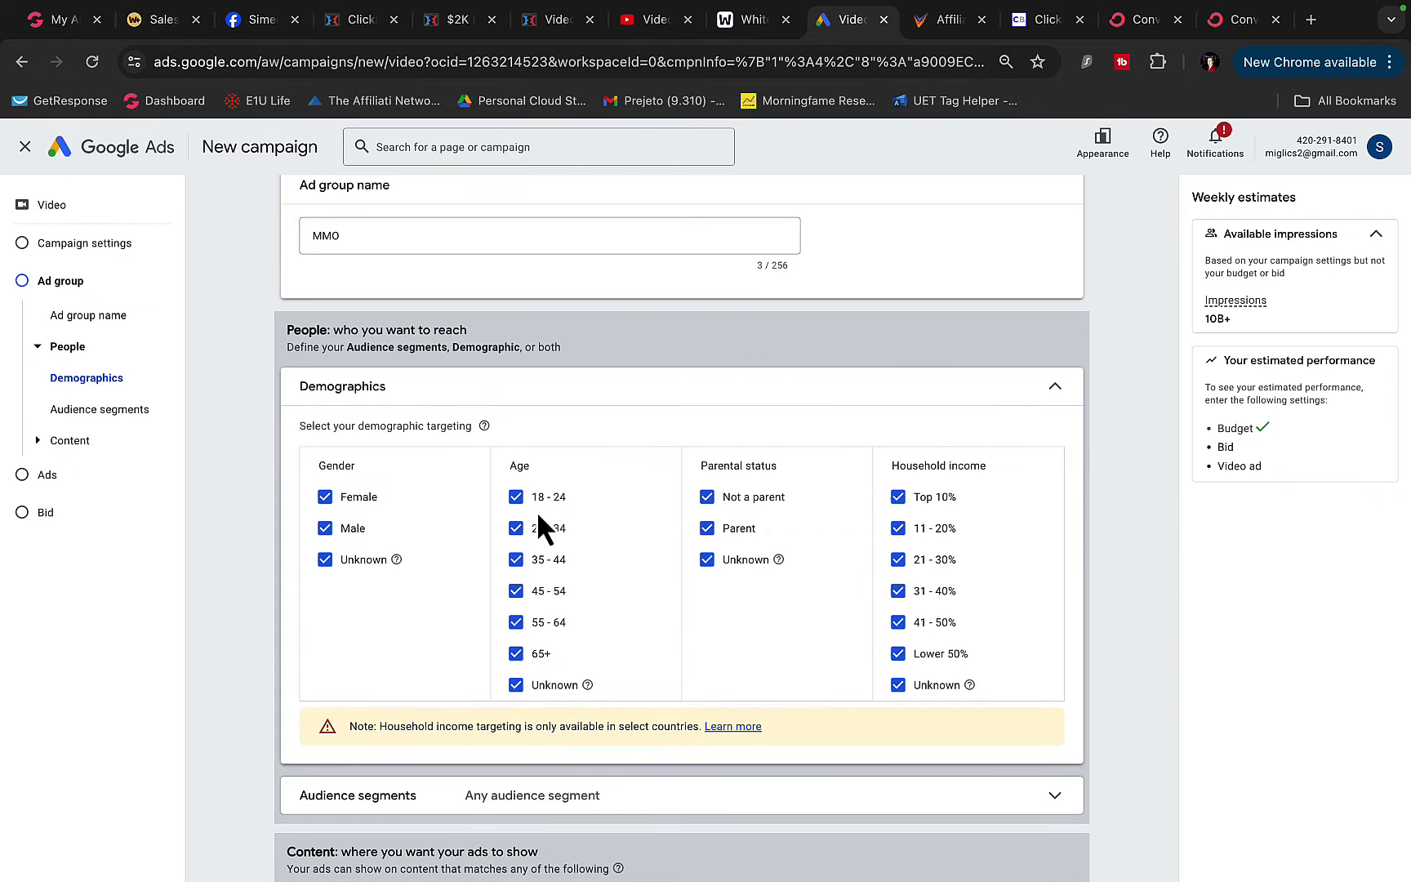
{"action": "left_click", "coordinate": [549, 504]}
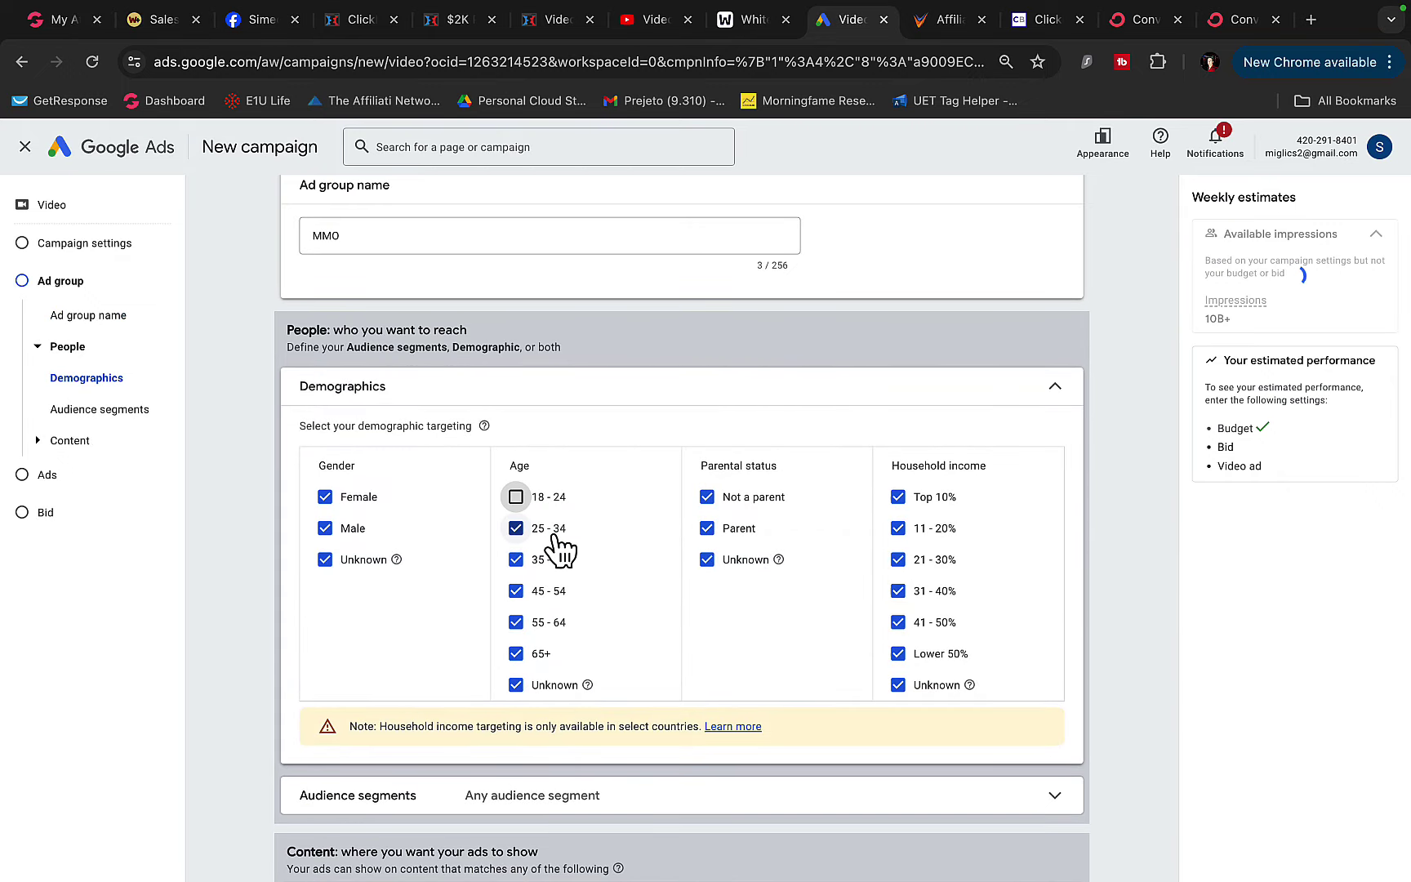
{"action": "left_click", "coordinate": [548, 685]}
{"action": "scroll", "coordinate": [566, 537], "scroll_direction": "down", "scroll_amount": 2}
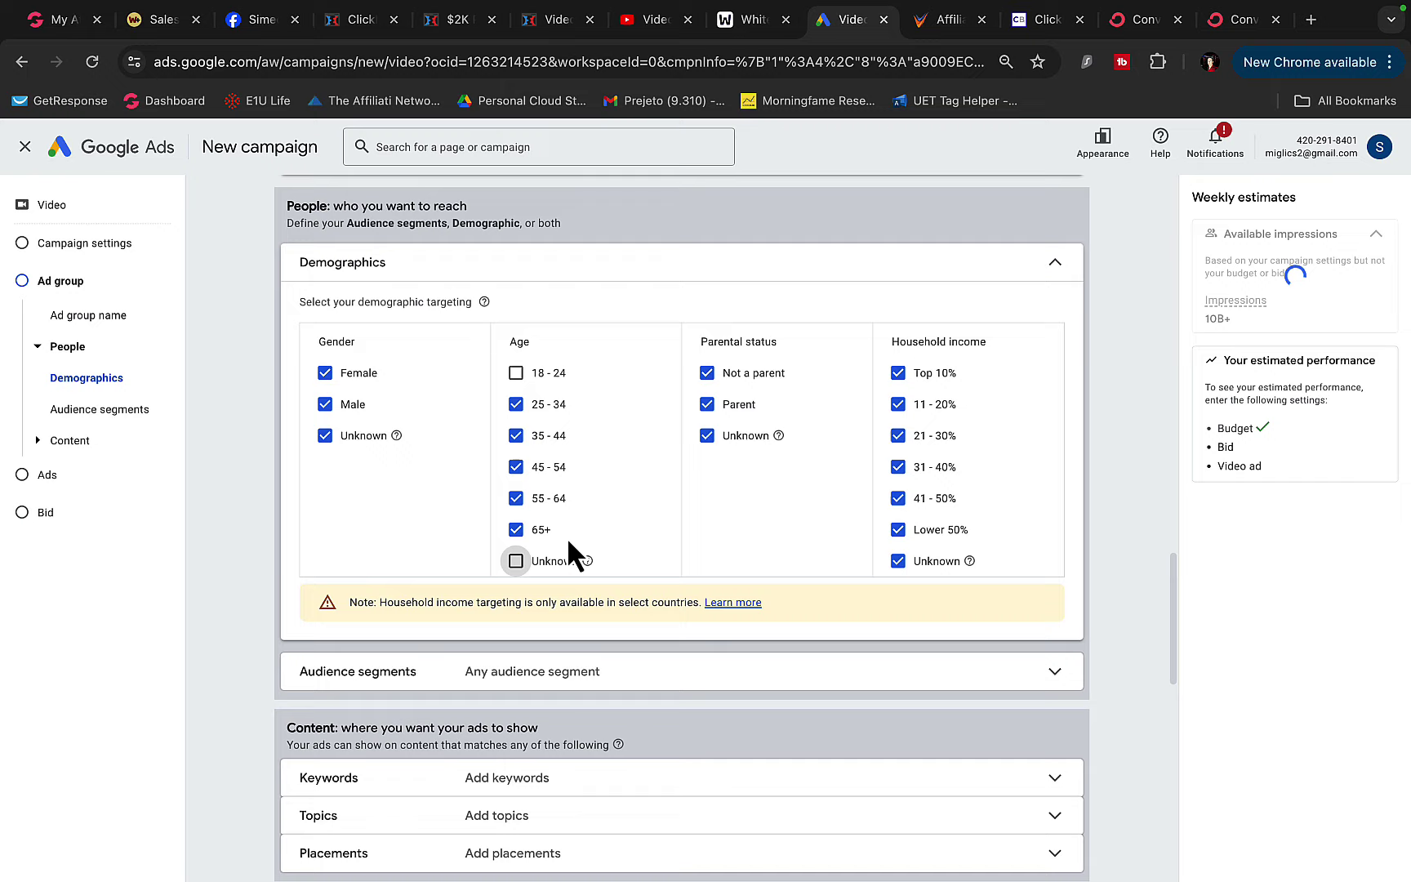
{"action": "scroll", "coordinate": [567, 537], "scroll_direction": "down", "scroll_amount": 2}
{"action": "scroll", "coordinate": [386, 629], "scroll_direction": "down", "scroll_amount": 2}
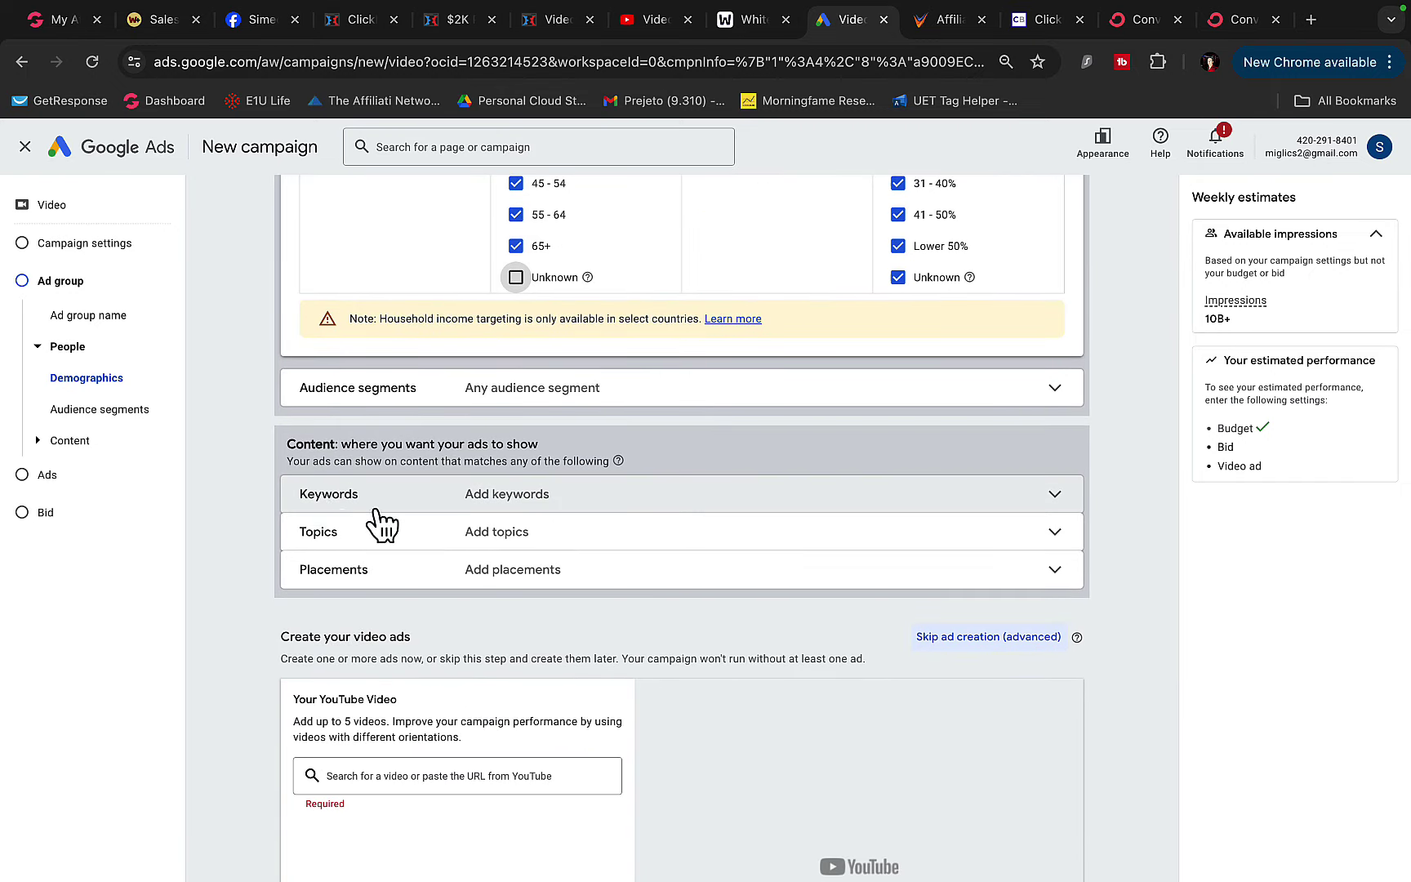
{"action": "left_click", "coordinate": [460, 386]}
{"action": "scroll", "coordinate": [381, 650], "scroll_direction": "down", "scroll_amount": 5}
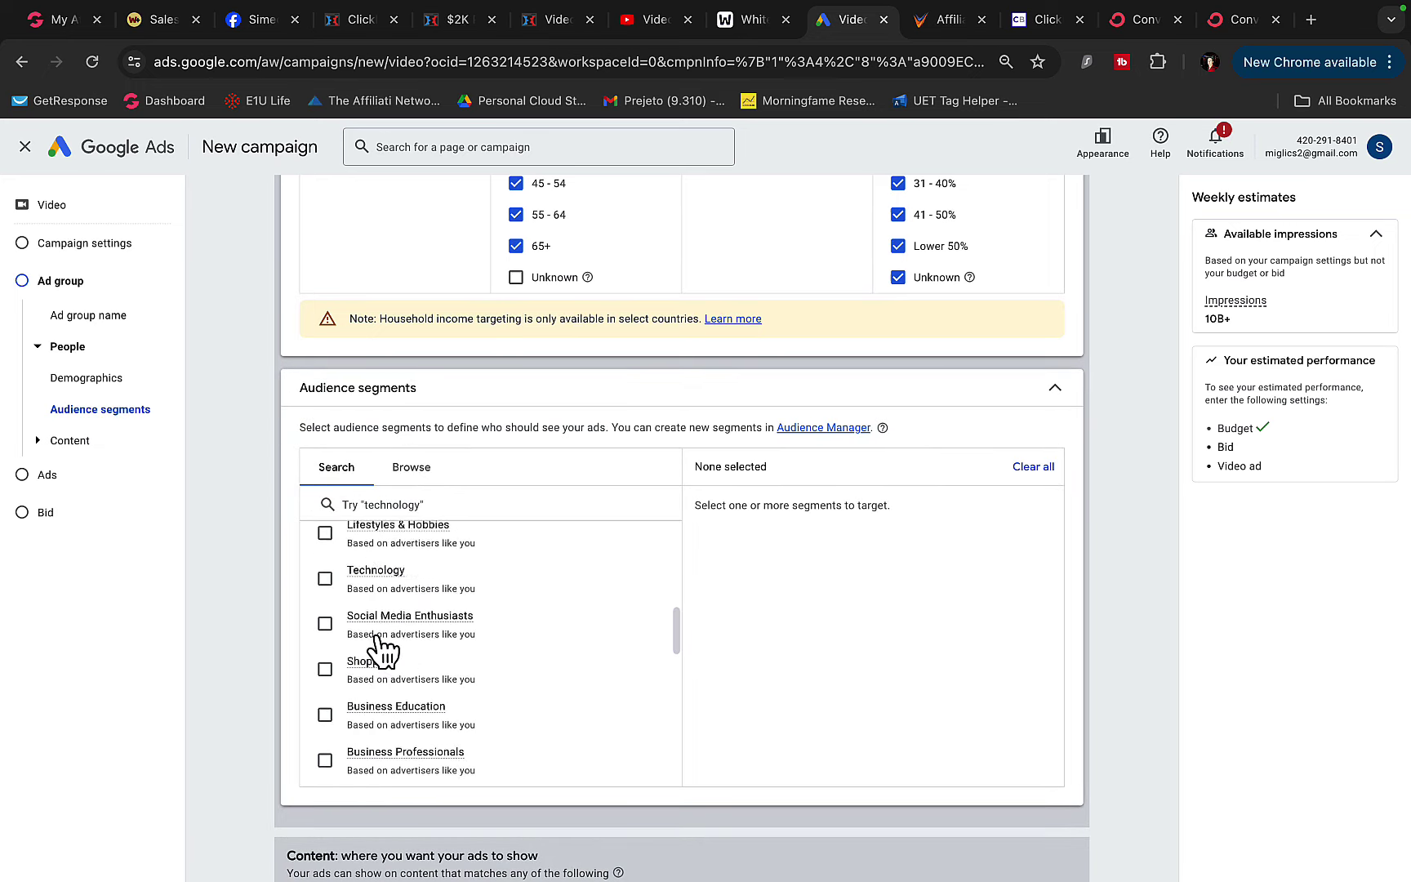
{"action": "scroll", "coordinate": [381, 650], "scroll_direction": "up", "scroll_amount": 3}
{"action": "scroll", "coordinate": [375, 628], "scroll_direction": "up", "scroll_amount": 1}
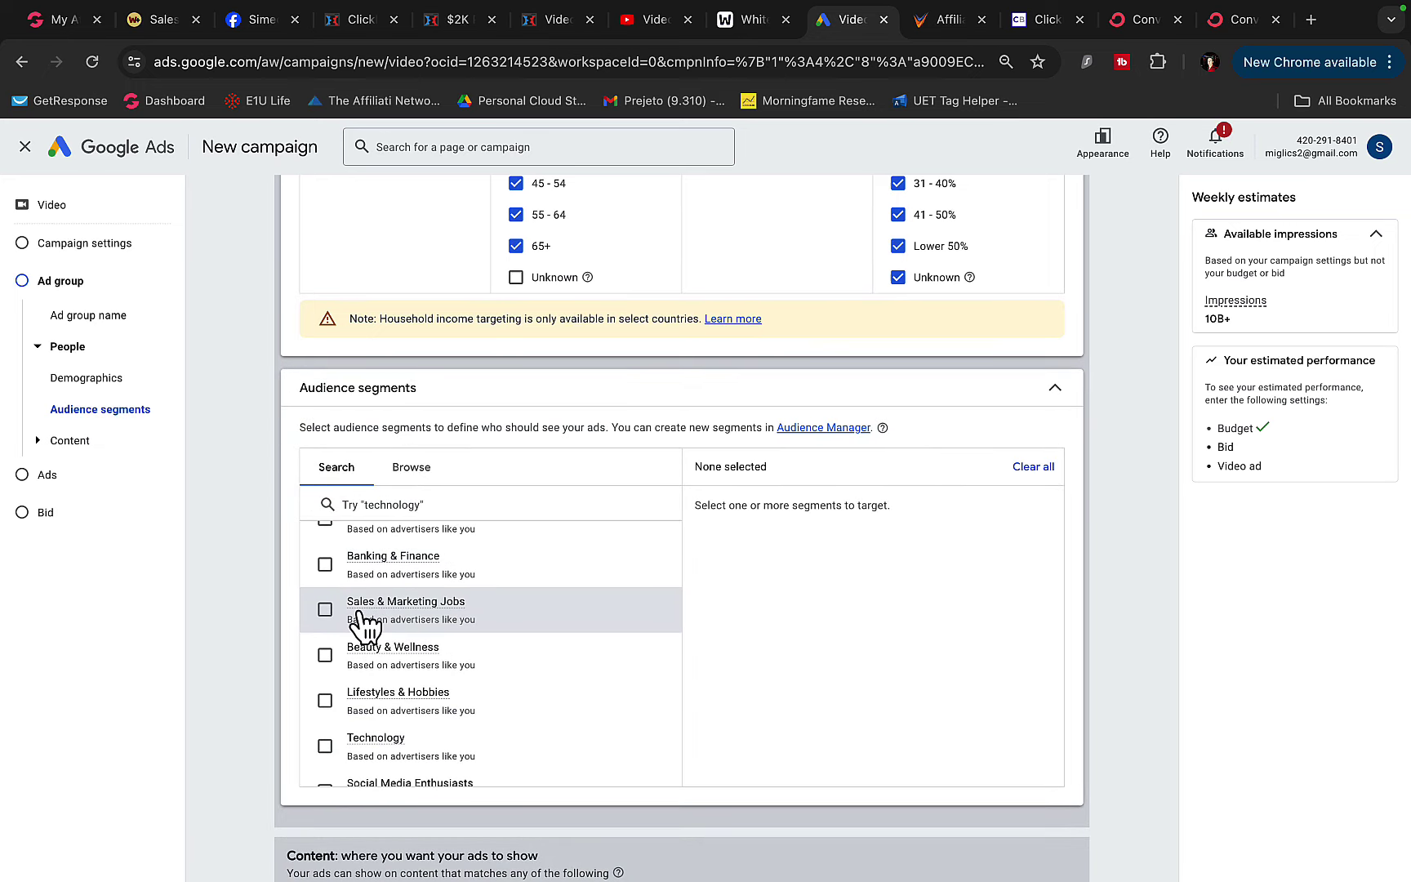
{"action": "scroll", "coordinate": [369, 629], "scroll_direction": "up", "scroll_amount": 3}
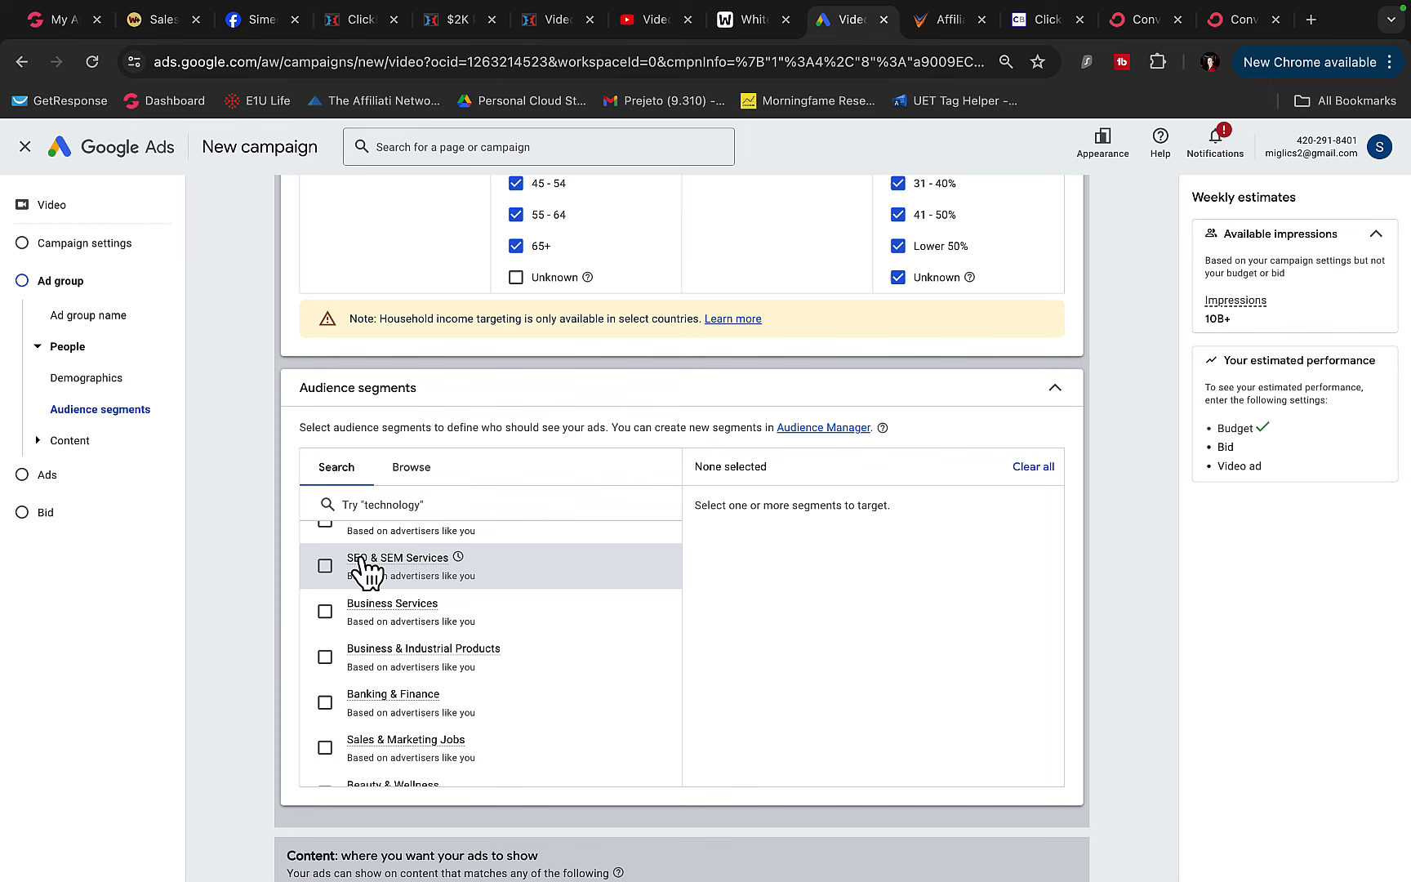
{"action": "scroll", "coordinate": [367, 571], "scroll_direction": "up", "scroll_amount": 1}
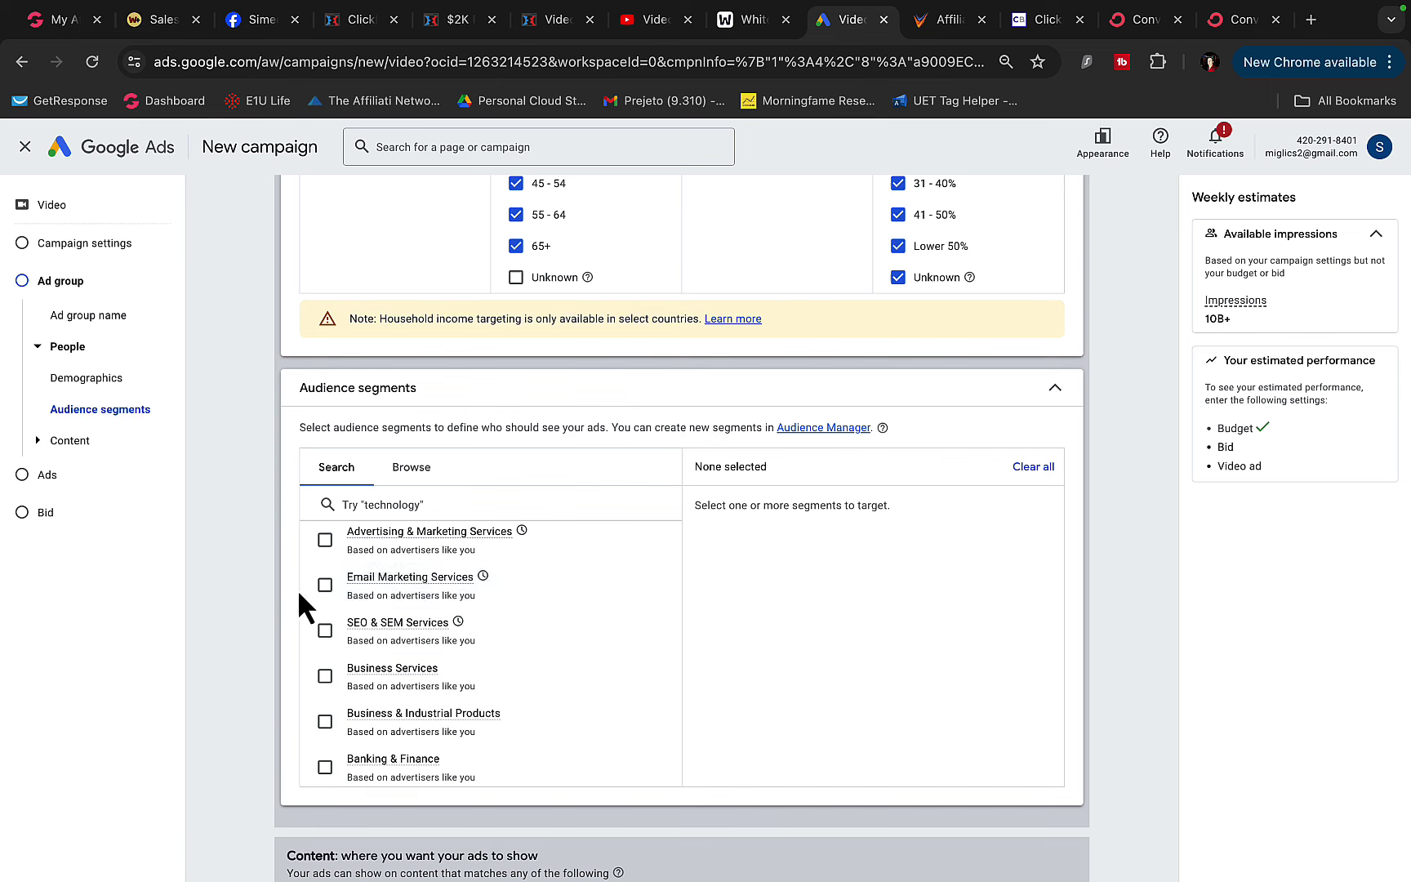
{"action": "left_click", "coordinate": [323, 588]}
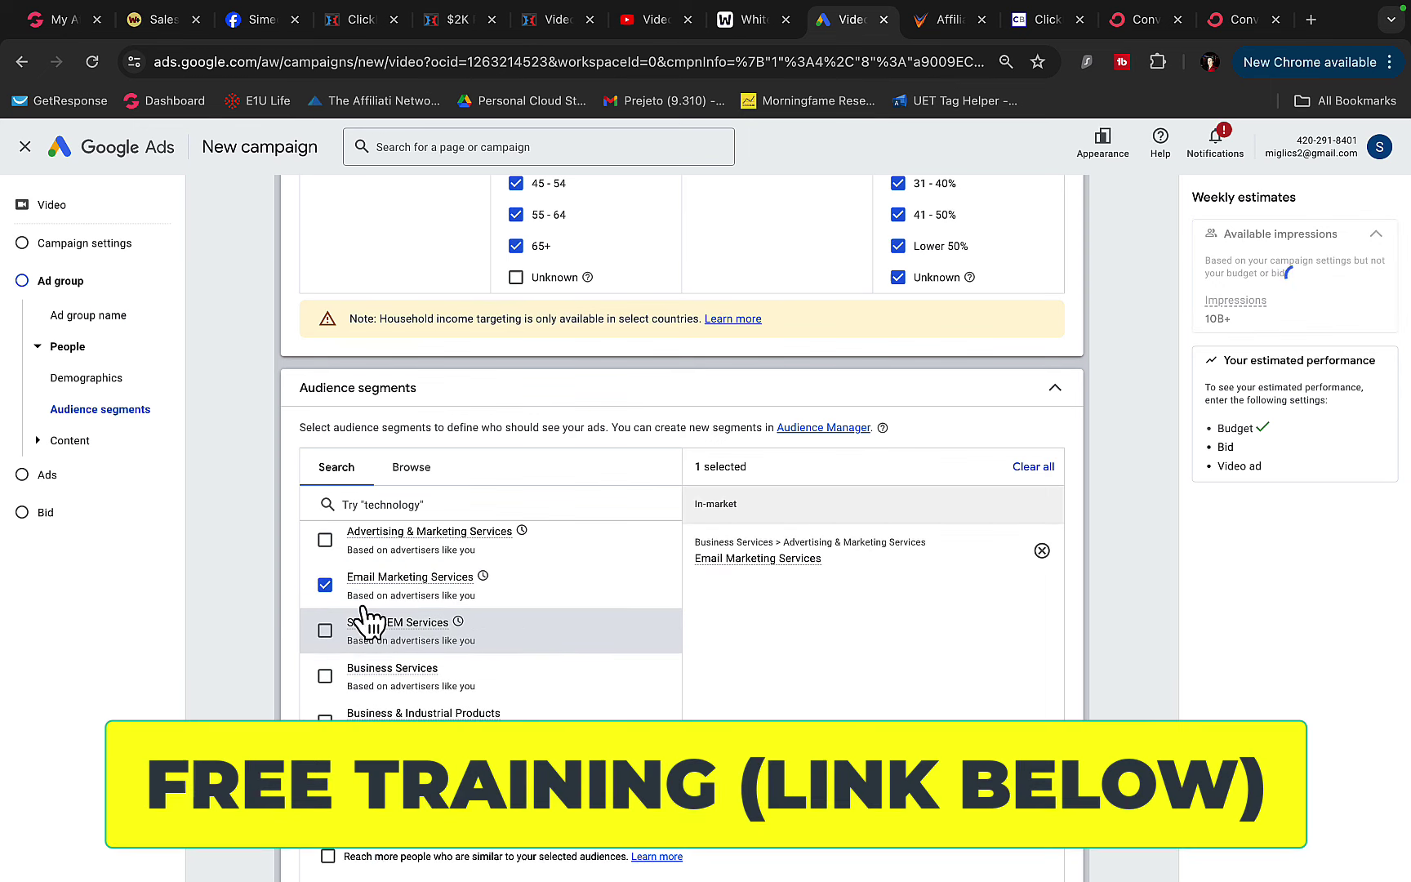
{"action": "scroll", "coordinate": [364, 601], "scroll_direction": "down", "scroll_amount": 2}
{"action": "scroll", "coordinate": [347, 578], "scroll_direction": "up", "scroll_amount": 3}
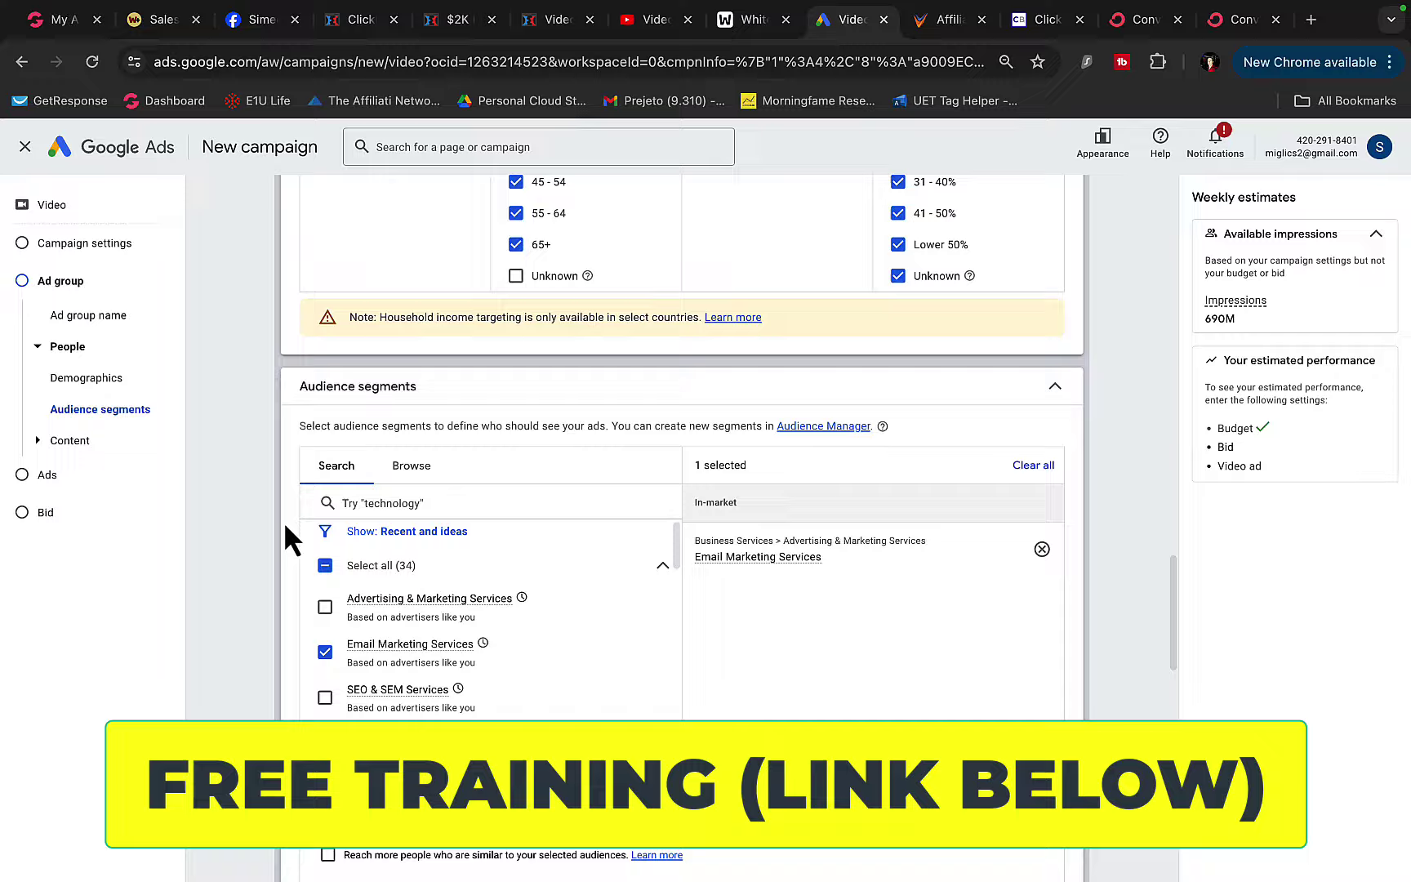
{"action": "scroll", "coordinate": [284, 521], "scroll_direction": "down", "scroll_amount": 8}
{"action": "scroll", "coordinate": [284, 522], "scroll_direction": "down", "scroll_amount": 3}
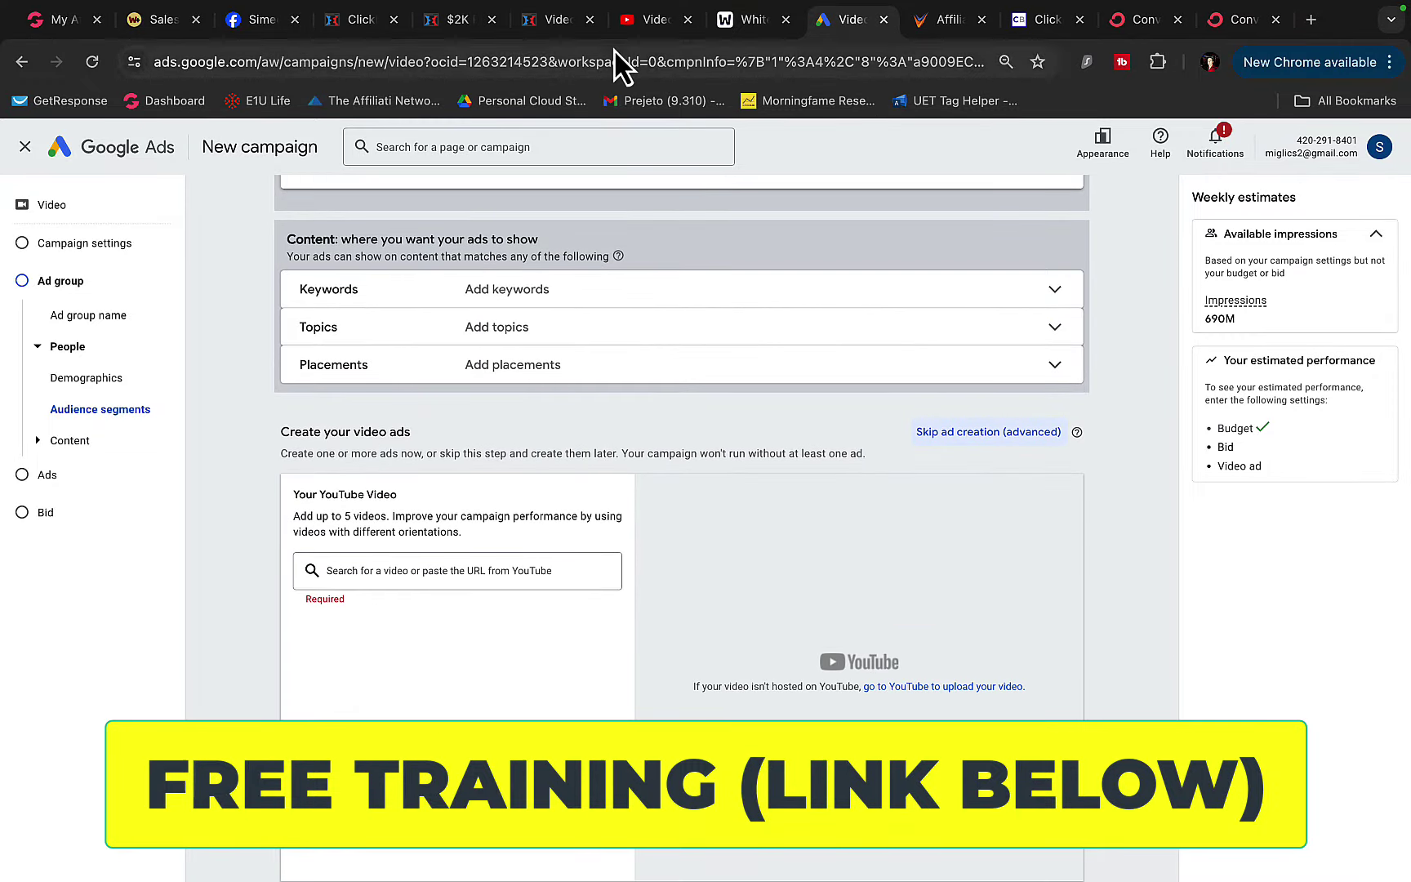
Check the NEW YT AD video details and the landing page, then return to the campaign.
{"action": "left_click", "coordinate": [653, 20]}
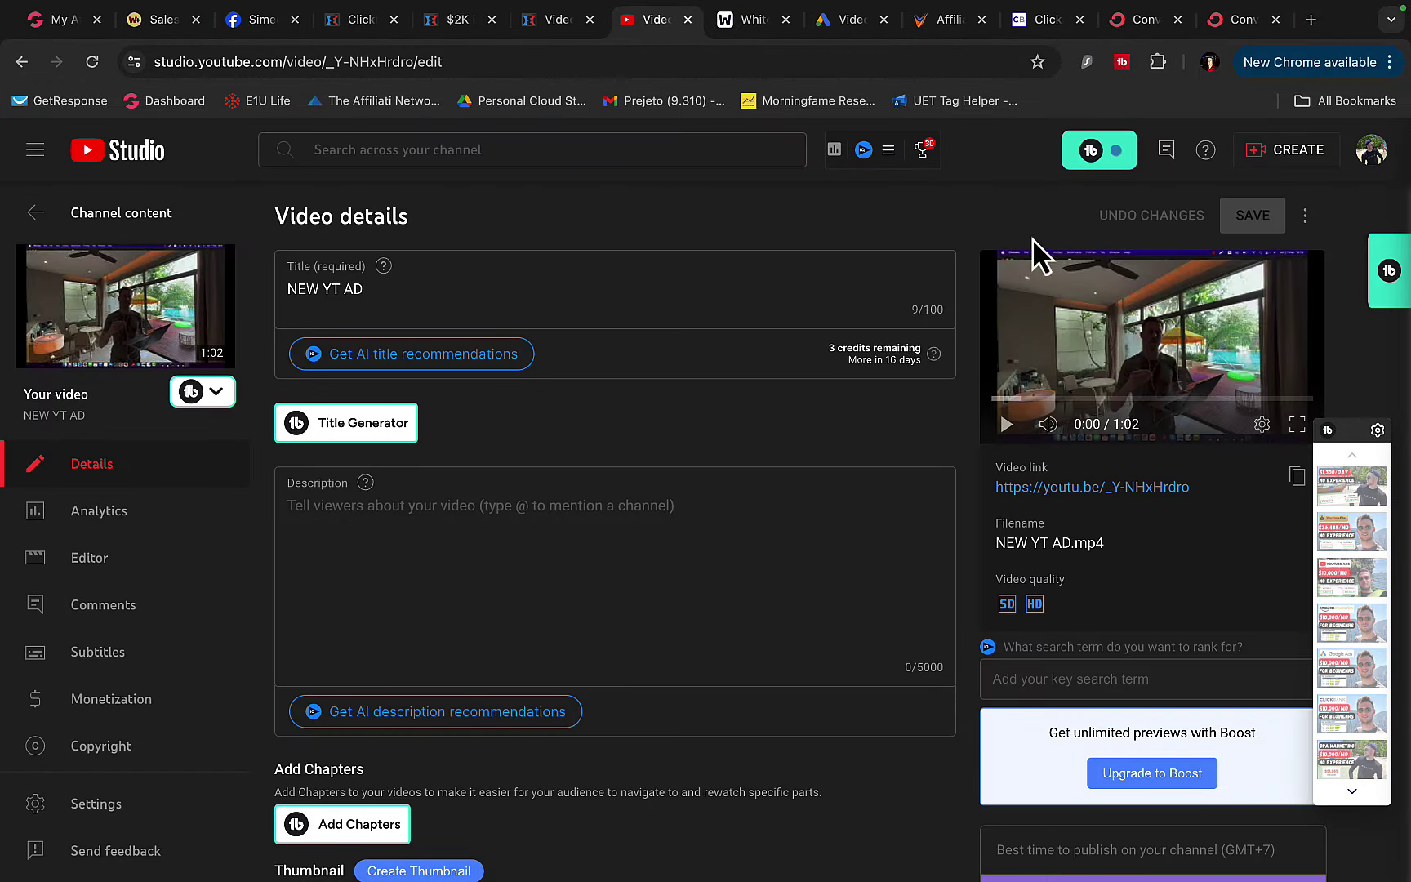
{"action": "left_click", "coordinate": [468, 24]}
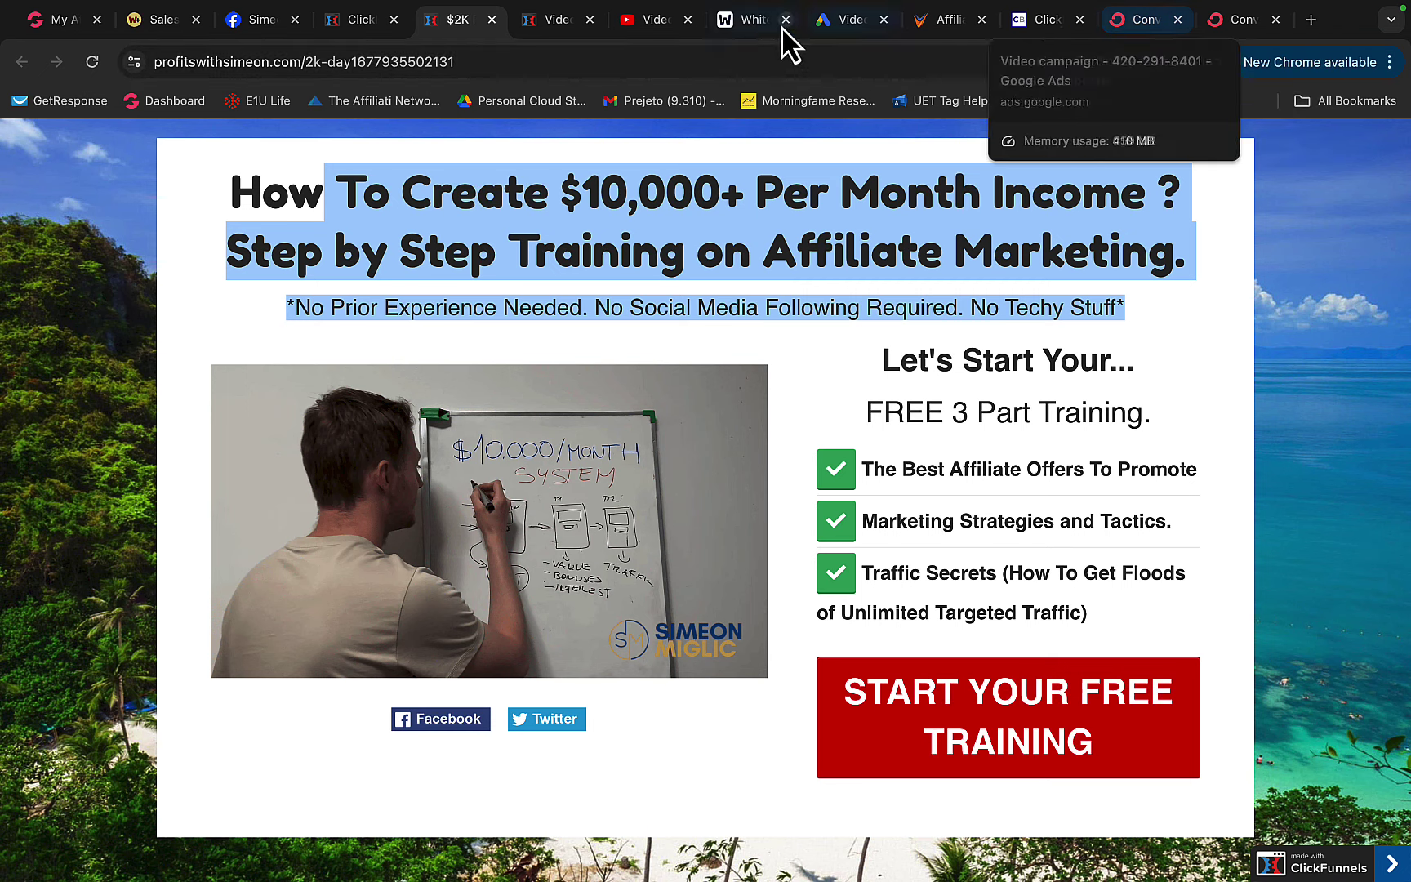
{"action": "left_click", "coordinate": [849, 21]}
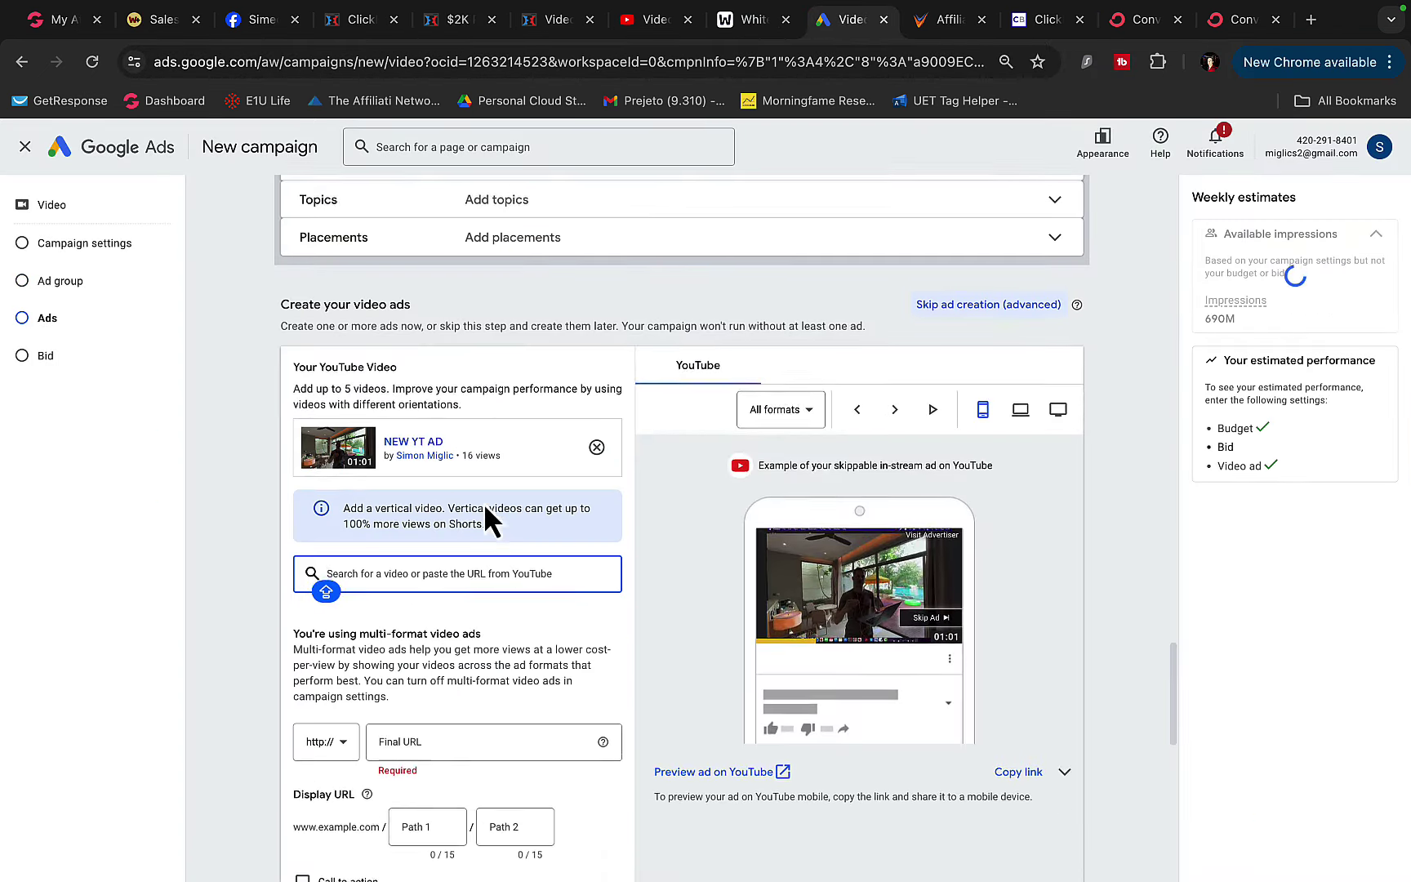
{"action": "scroll", "coordinate": [489, 521], "scroll_direction": "down", "scroll_amount": 3}
Copy the landing page's web address and bring it back to the video campaign.
{"action": "left_click", "coordinate": [428, 32]}
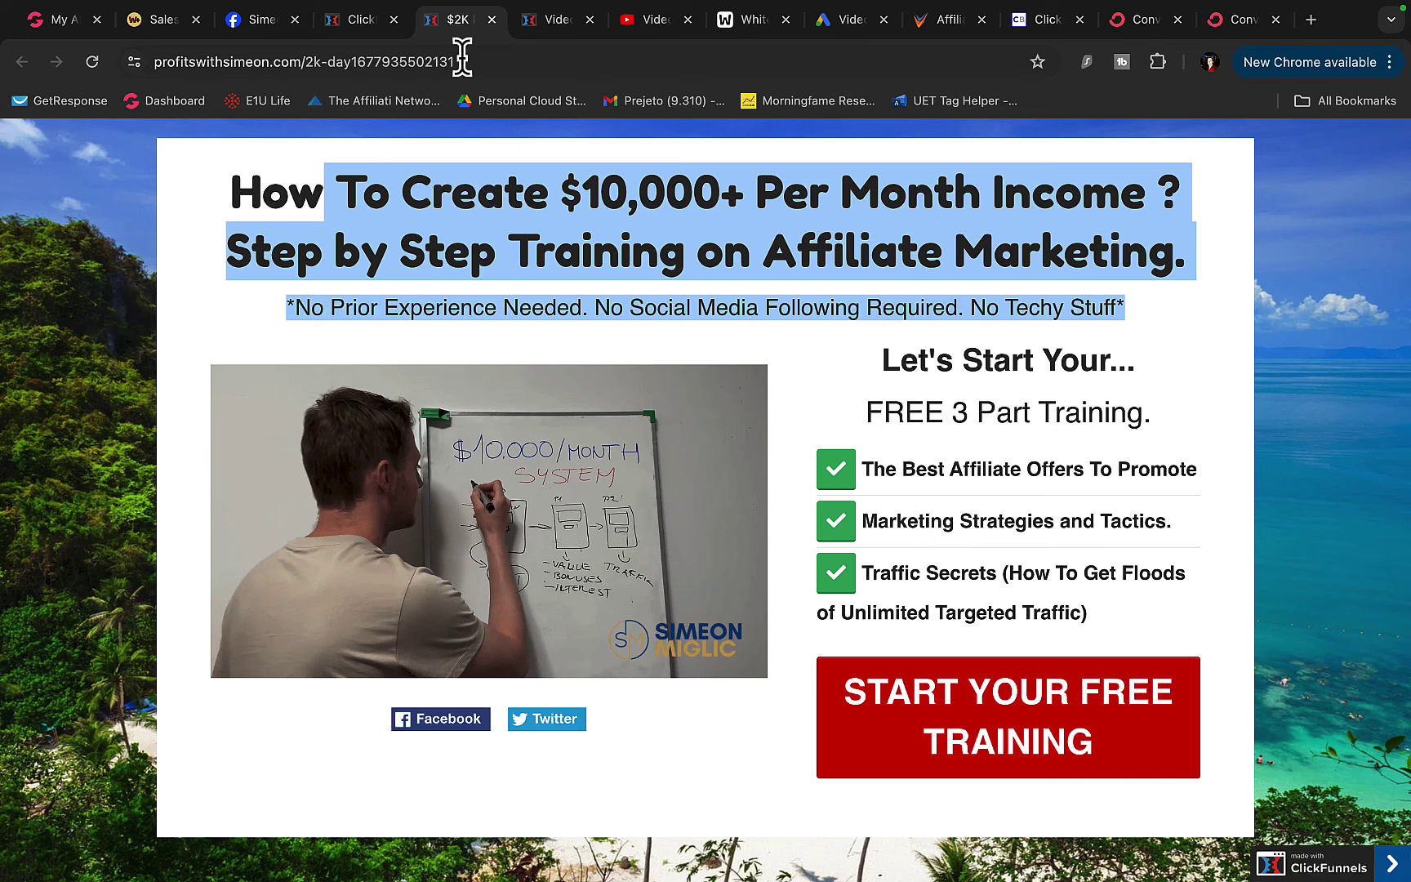
{"action": "left_click", "coordinate": [463, 62]}
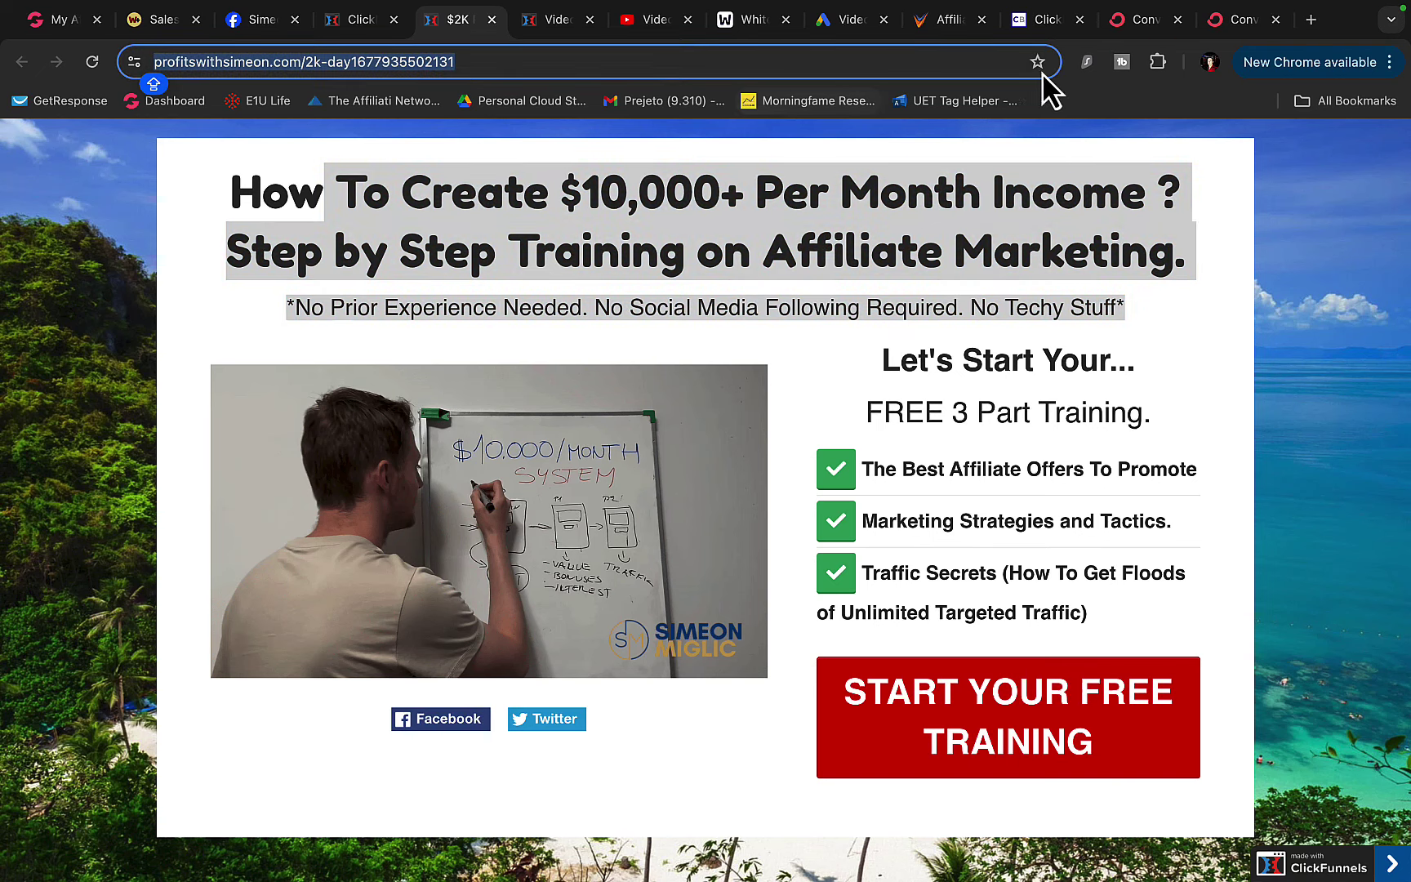
{"action": "left_click", "coordinate": [1125, 34]}
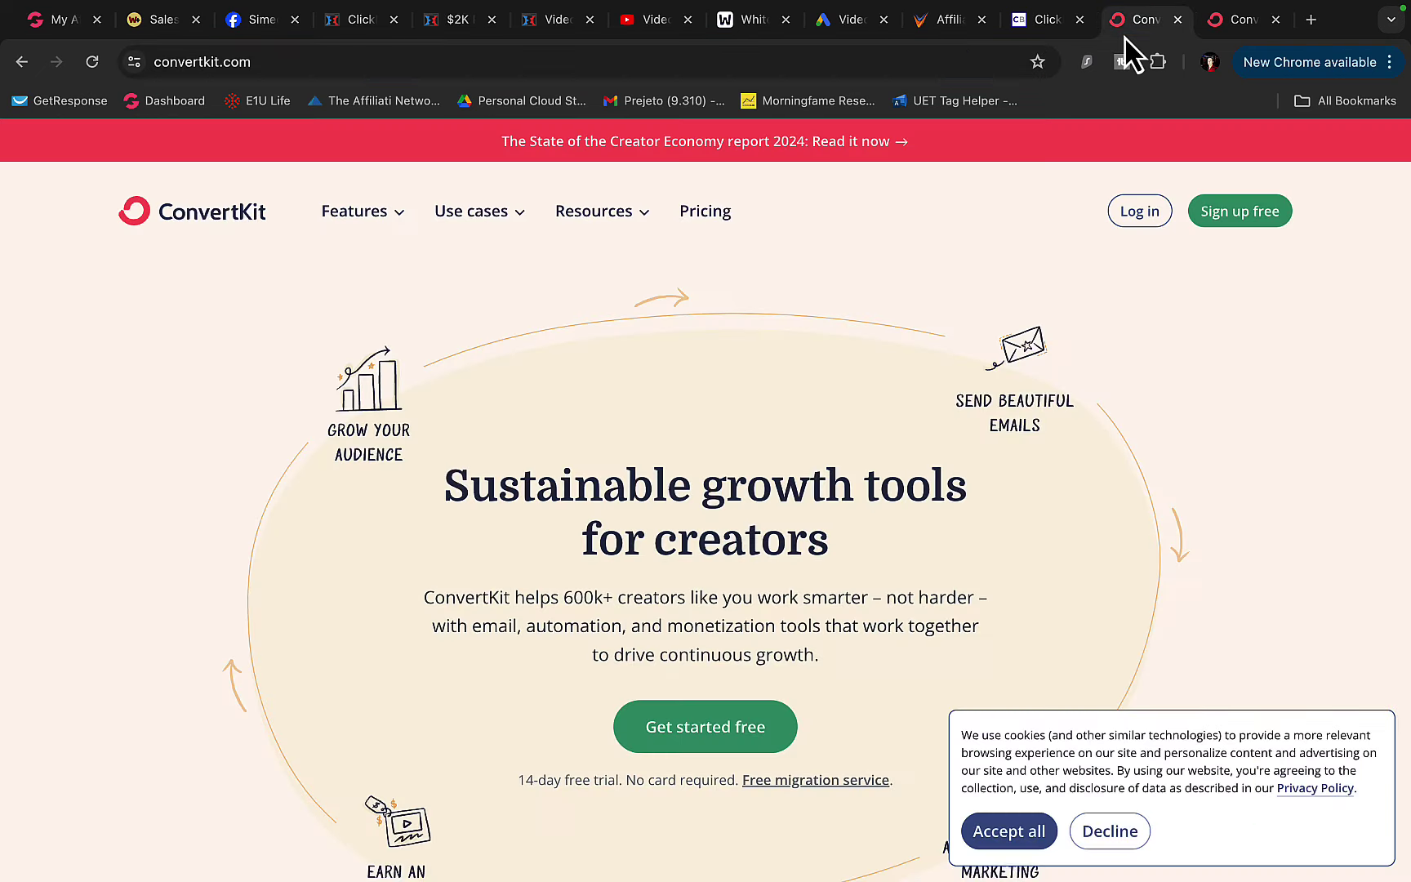
{"action": "left_click", "coordinate": [820, 32]}
Paste the landing page as final URL, then add a Learn more CTA and 'Free 3 Part Training' headline.
{"action": "left_click", "coordinate": [433, 511]}
{"action": "key", "text": "ctrl+v"}
{"action": "scroll", "coordinate": [425, 419], "scroll_direction": "down", "scroll_amount": 2}
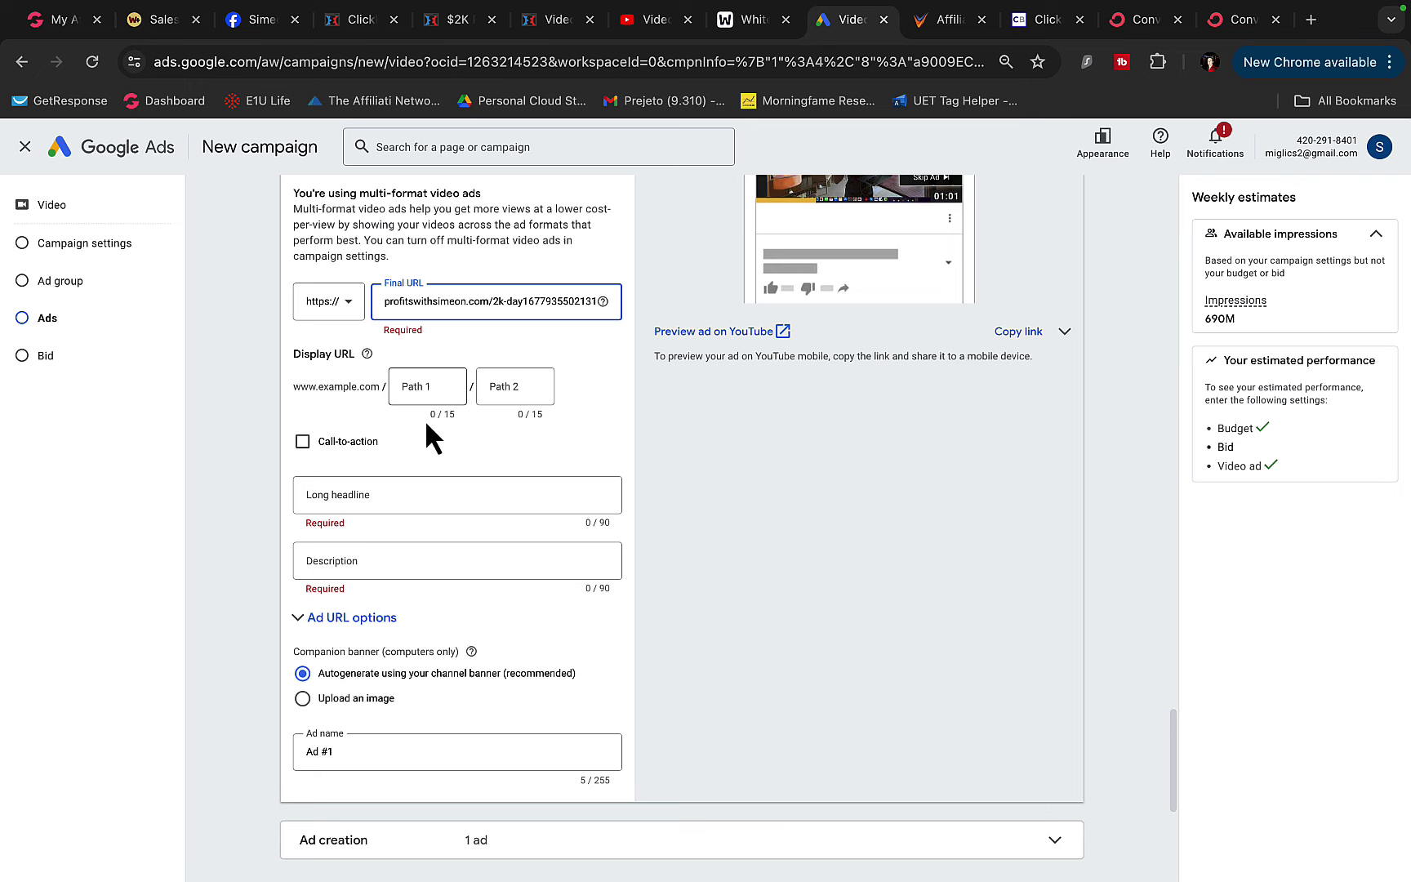
{"action": "left_click", "coordinate": [341, 423]}
{"action": "left_click", "coordinate": [368, 475]}
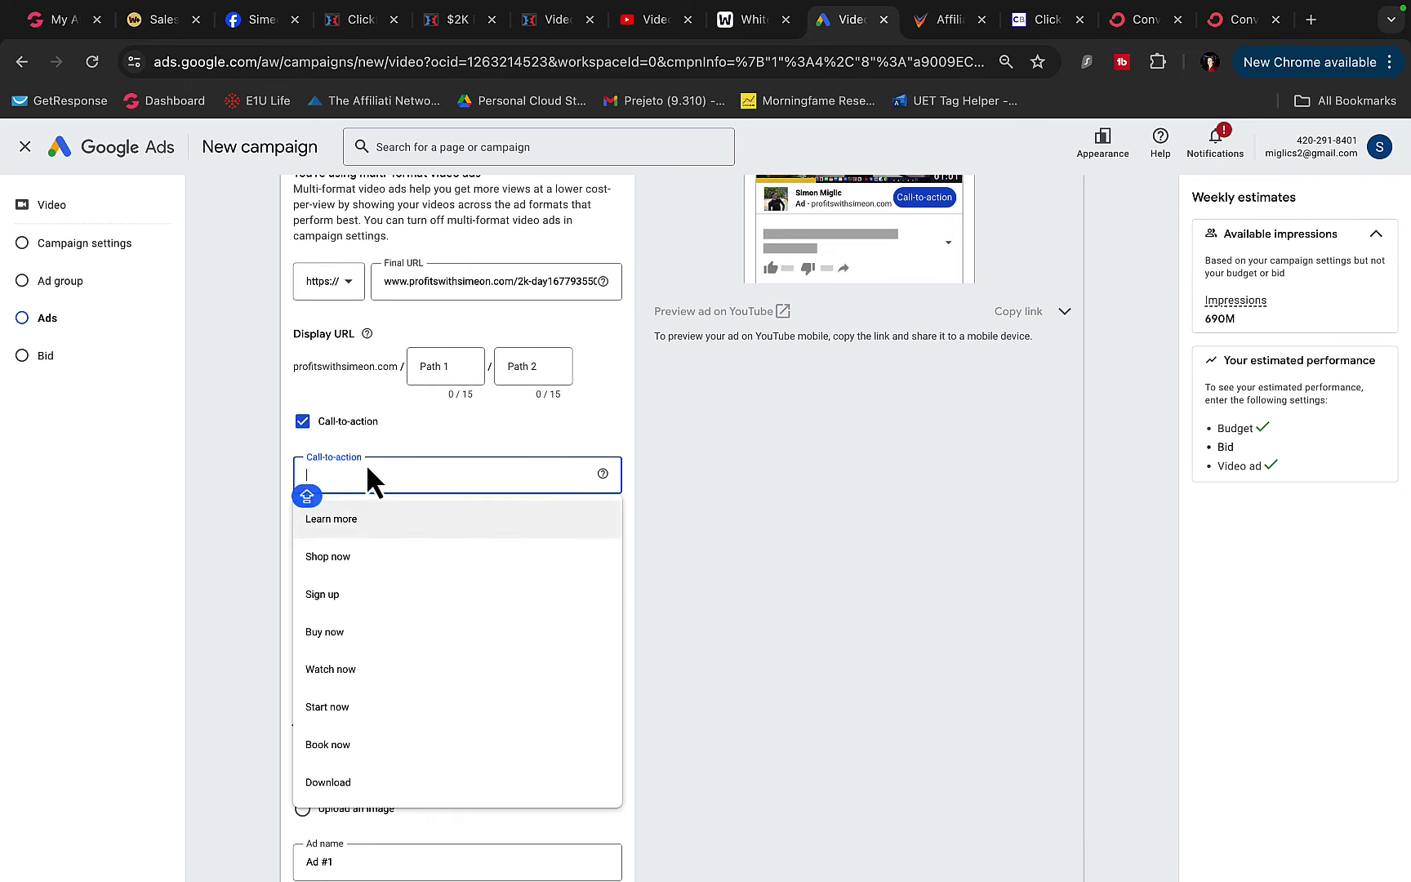
{"action": "left_click", "coordinate": [376, 519]}
{"action": "left_click", "coordinate": [375, 582]}
{"action": "scroll", "coordinate": [383, 431], "scroll_direction": "down", "scroll_amount": 1}
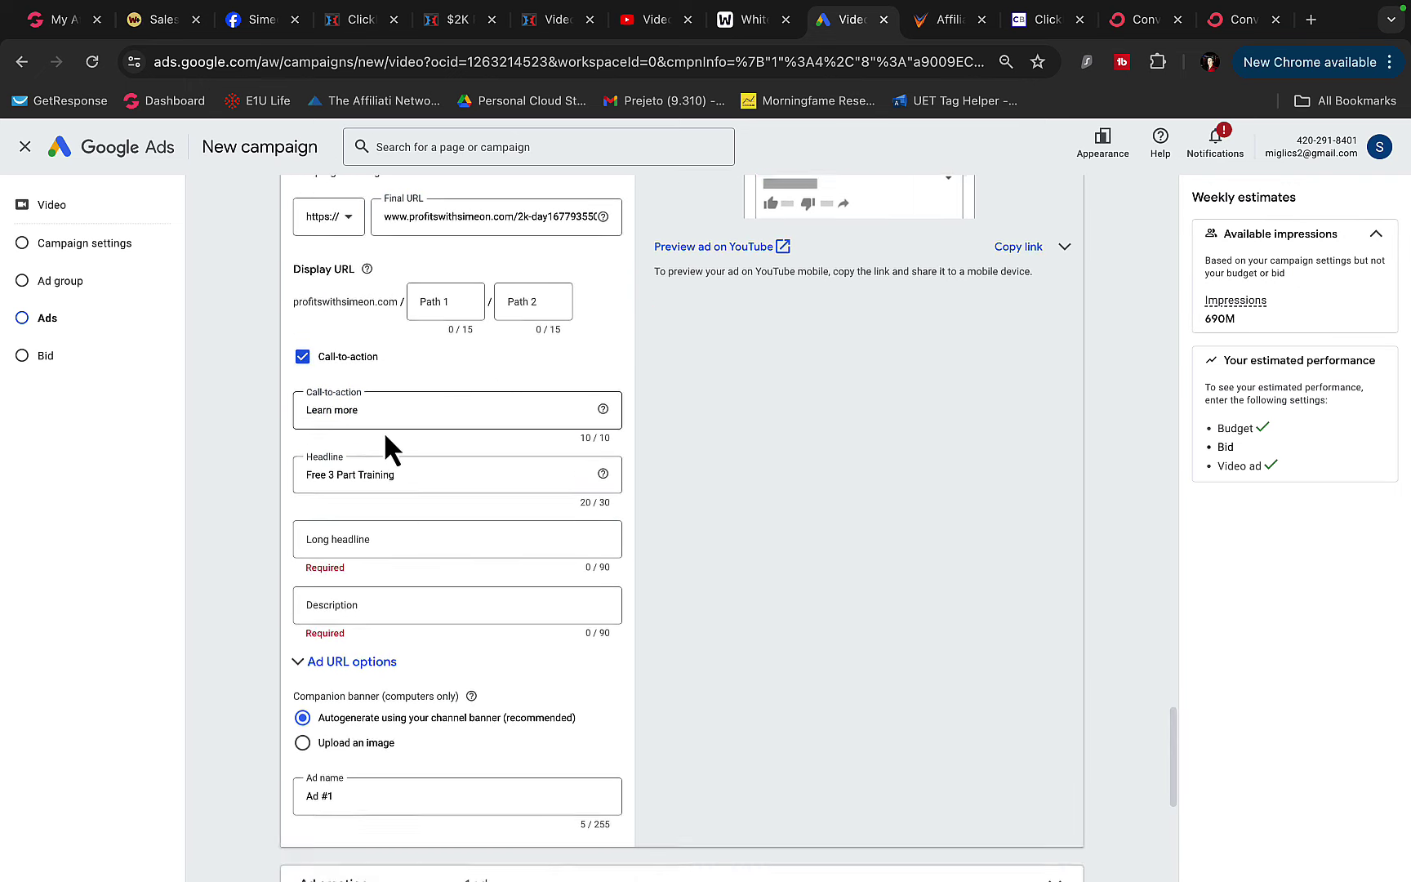
{"action": "scroll", "coordinate": [384, 431], "scroll_direction": "down", "scroll_amount": 2}
{"action": "scroll", "coordinate": [383, 432], "scroll_direction": "down", "scroll_amount": 2}
{"action": "scroll", "coordinate": [384, 431], "scroll_direction": "down", "scroll_amount": 1}
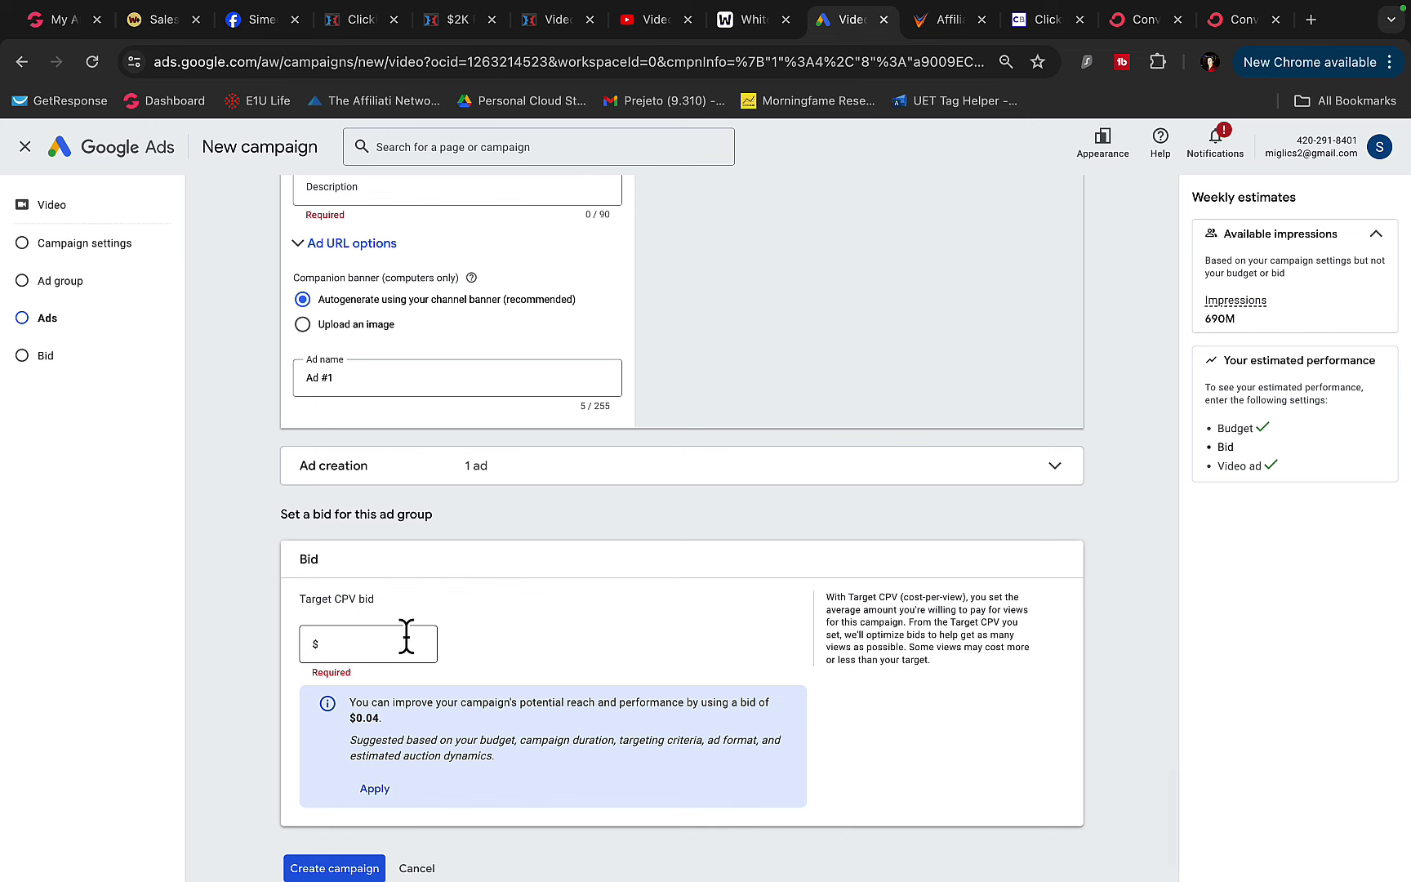
{"action": "type", "text": "0.04"}
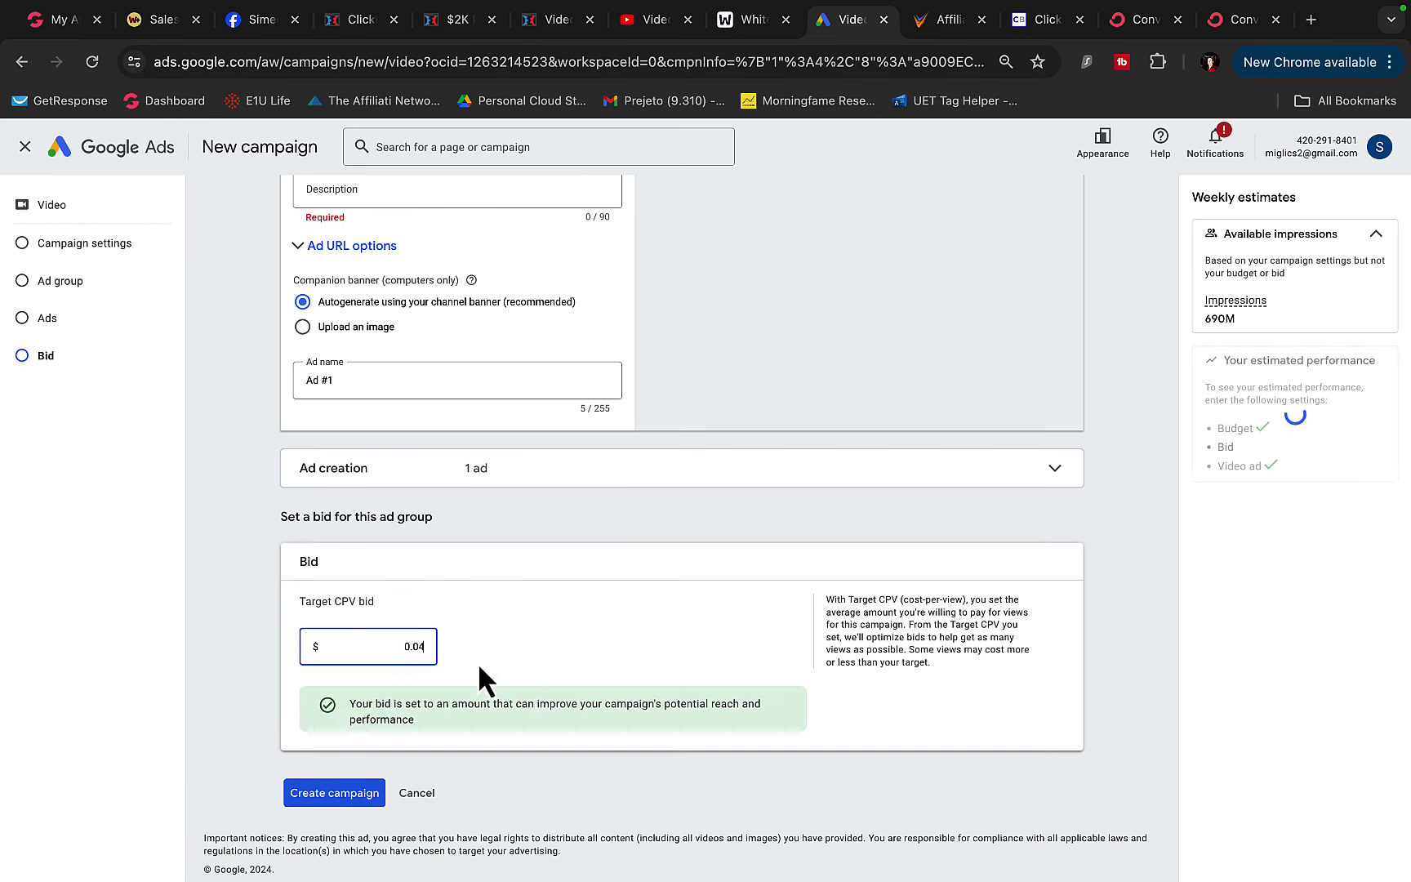
{"action": "scroll", "coordinate": [528, 678], "scroll_direction": "up", "scroll_amount": 3}
{"action": "scroll", "coordinate": [974, 607], "scroll_direction": "up", "scroll_amount": 1}
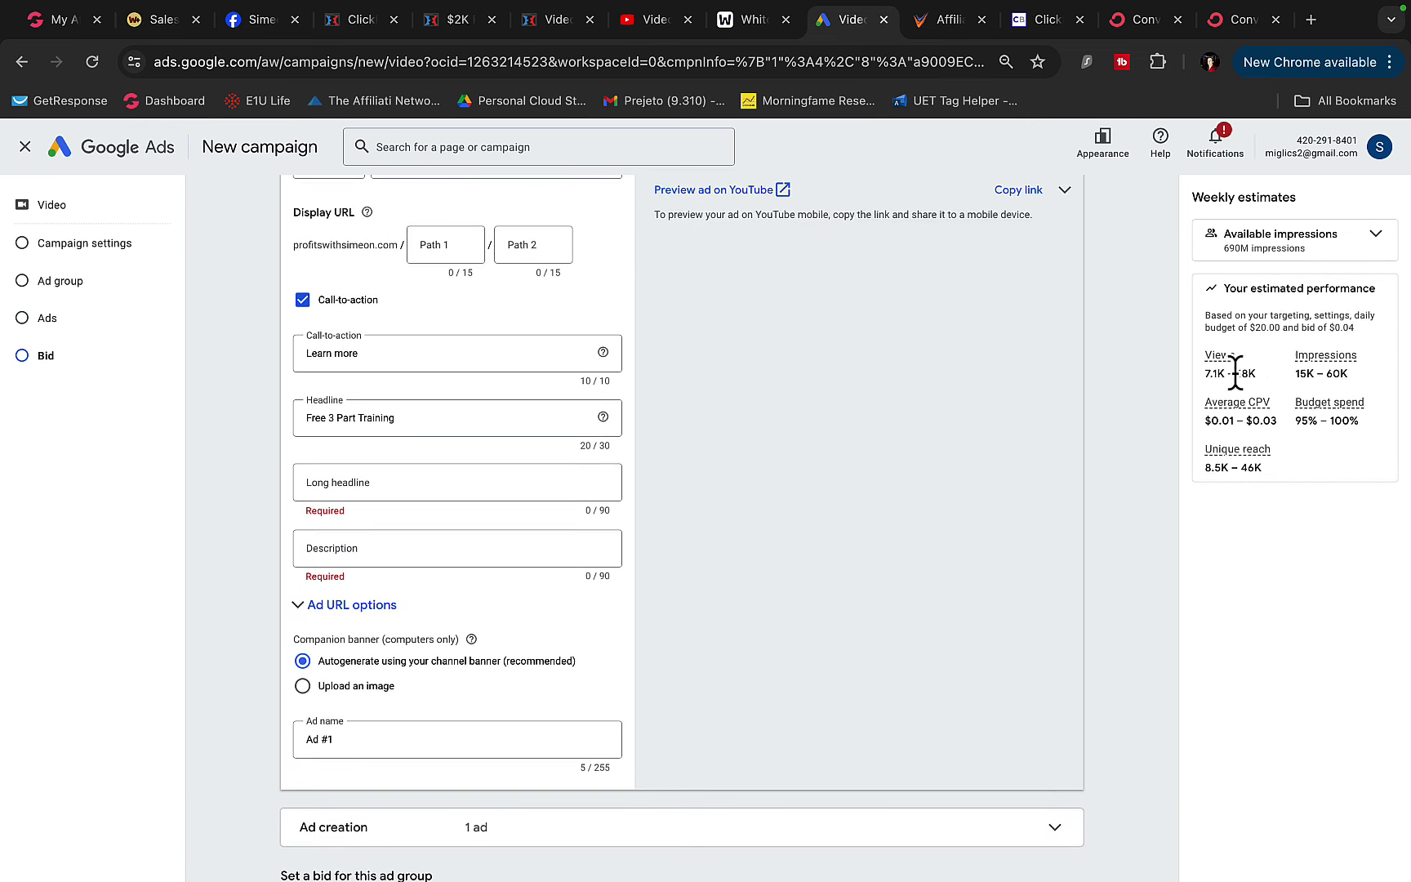
{"action": "scroll", "coordinate": [923, 519], "scroll_direction": "up", "scroll_amount": 3}
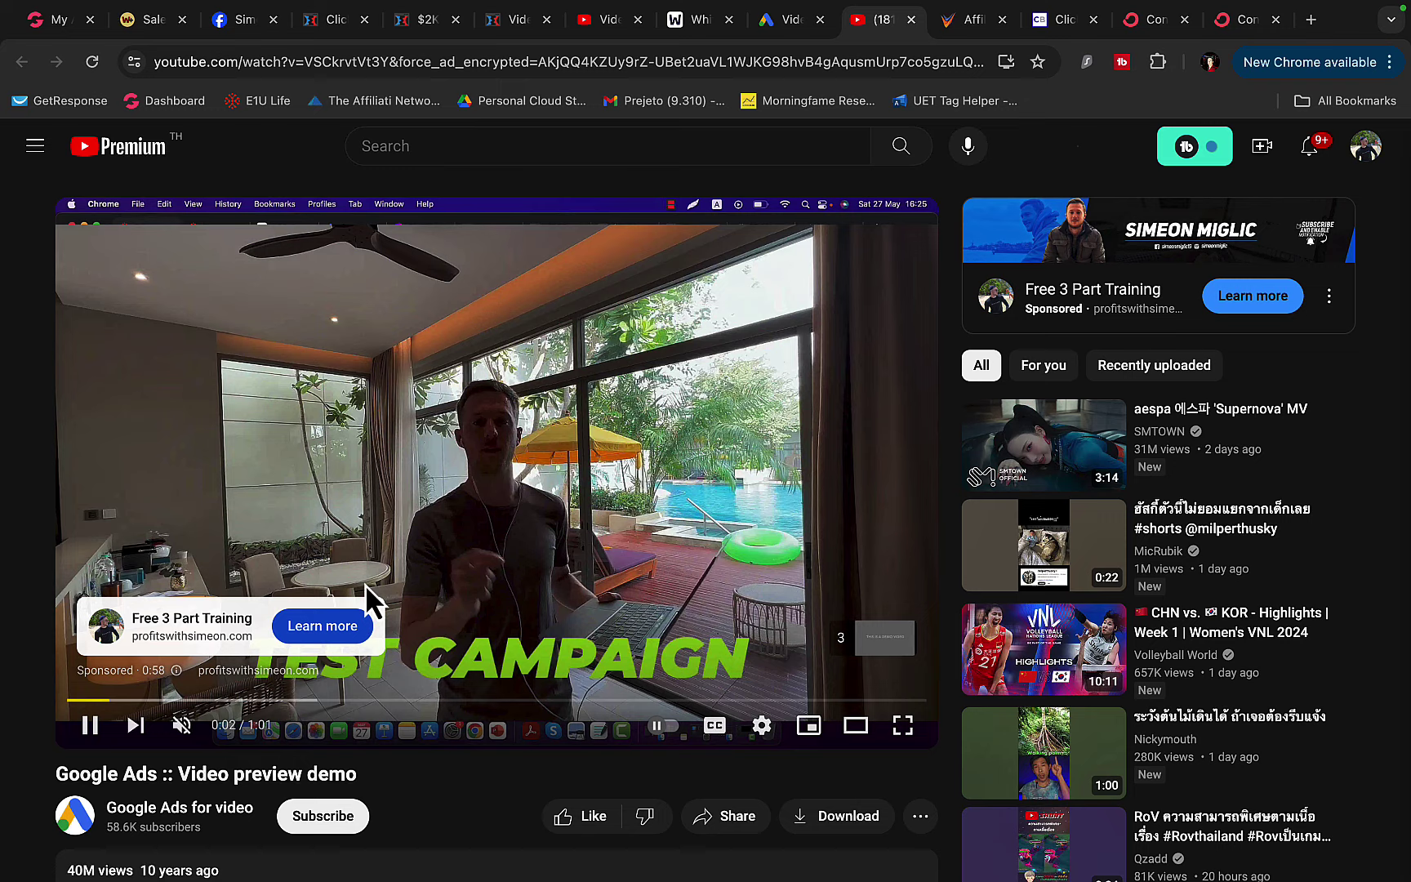
Pause the YouTube ad preview, then review the Free 3 Part Training page and the ConvertKit homepage.
{"action": "key", "text": "space"}
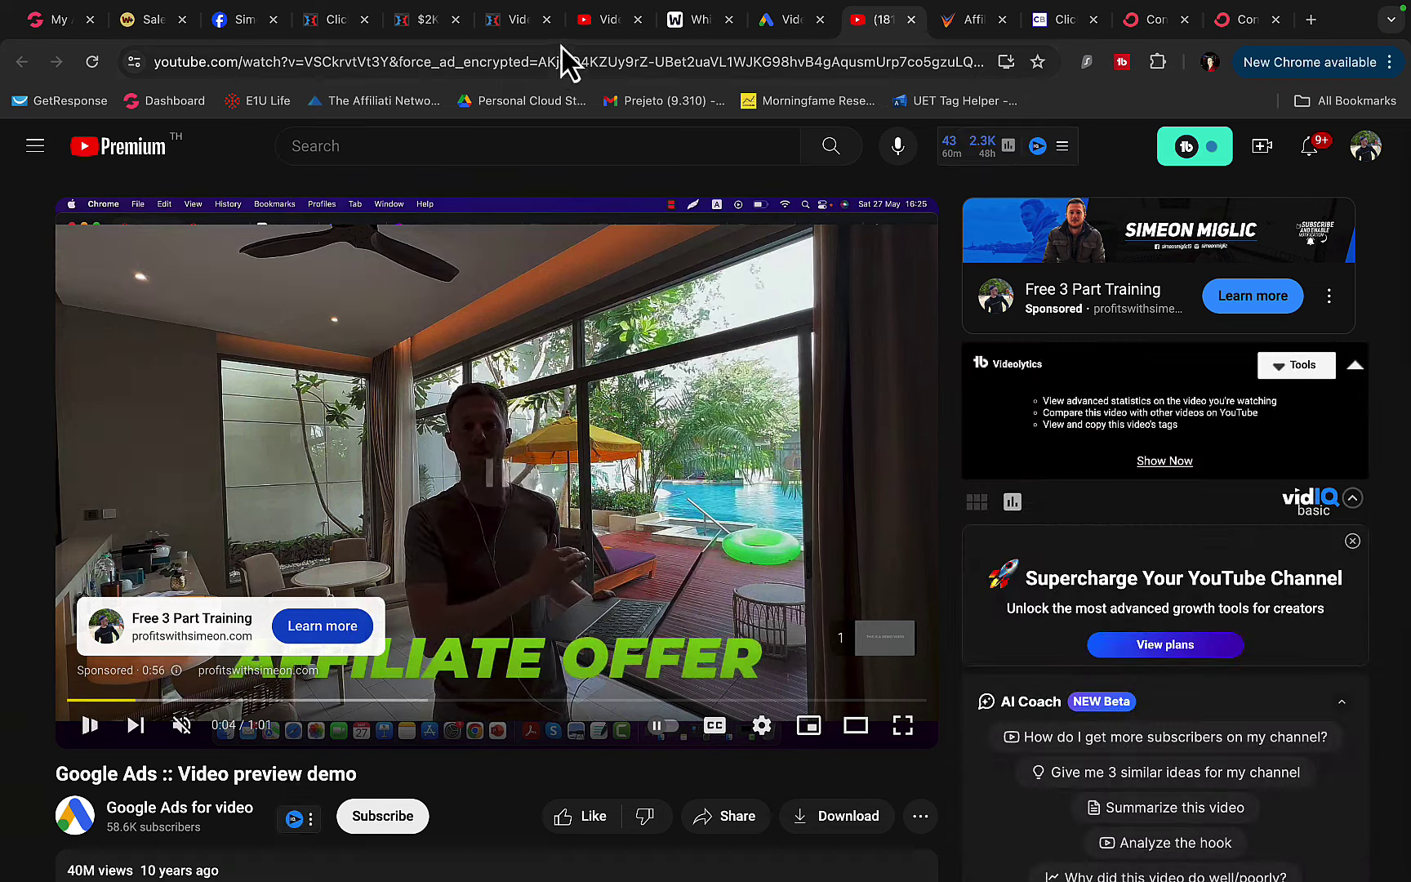
{"action": "left_click", "coordinate": [429, 33]}
{"action": "left_click", "coordinate": [496, 33]}
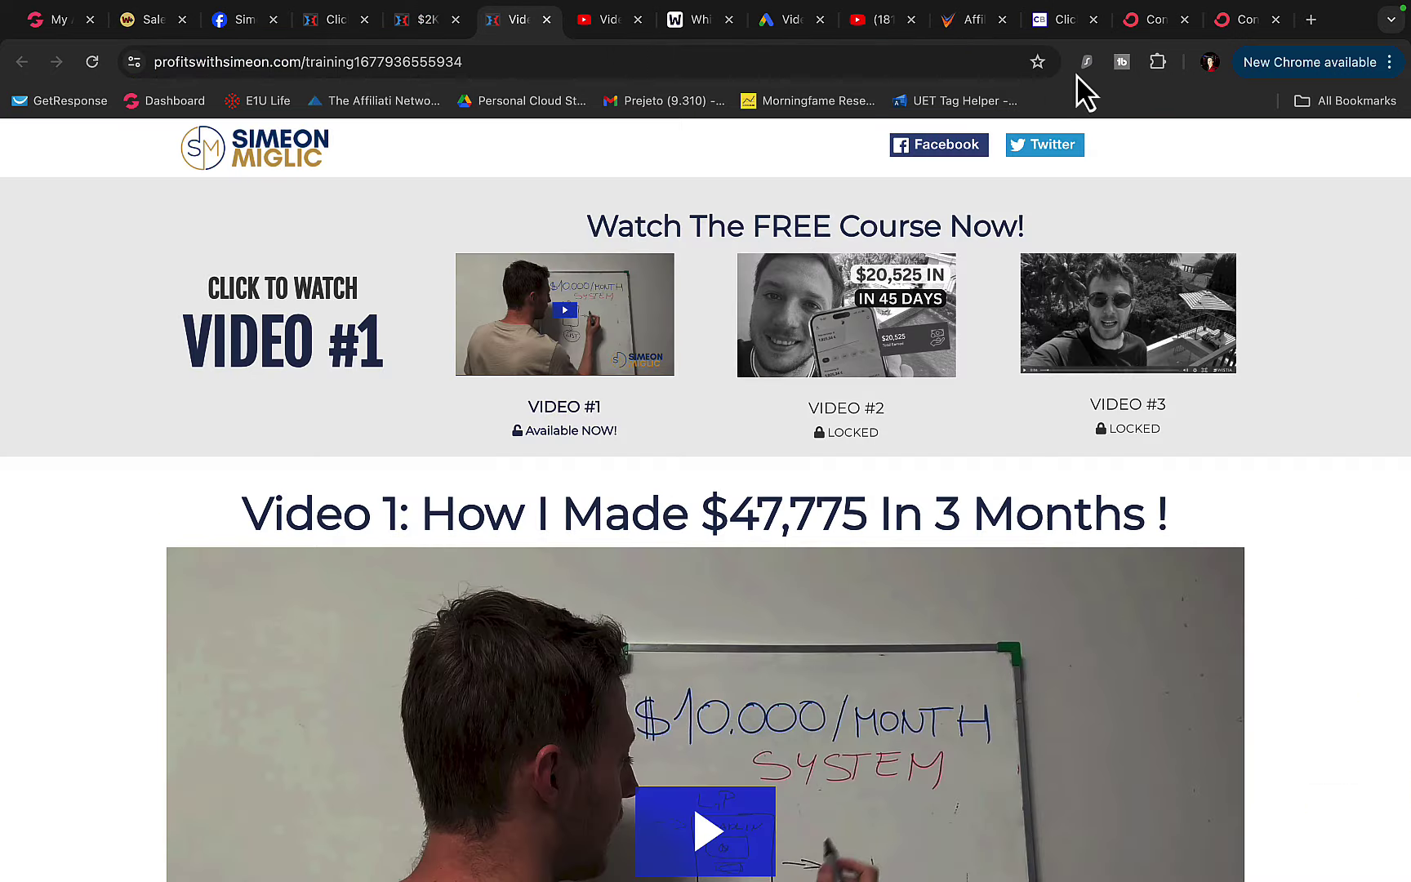
{"action": "left_click", "coordinate": [1144, 20]}
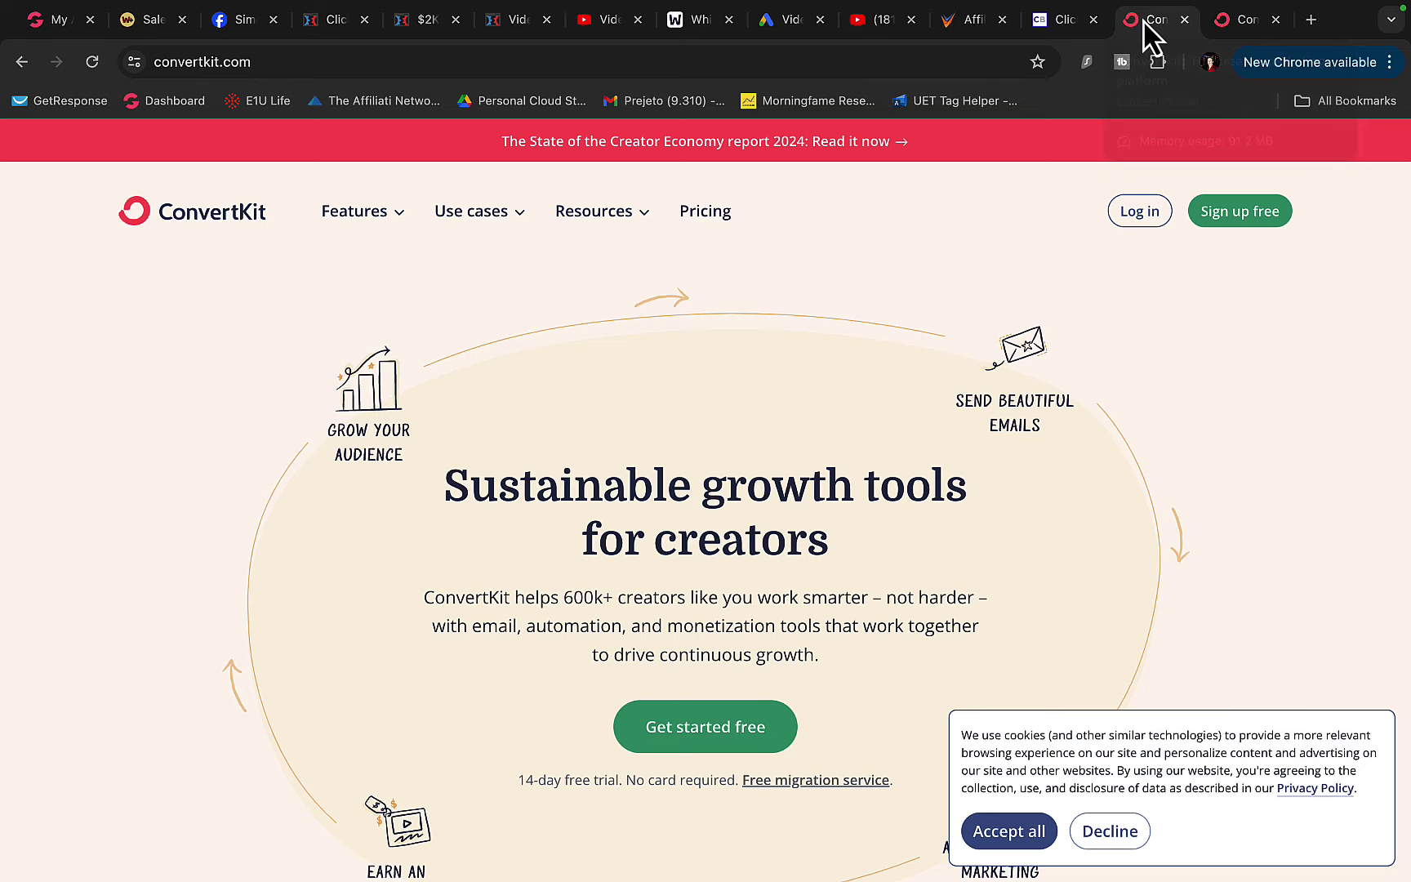
{"action": "scroll", "coordinate": [882, 289], "scroll_direction": "down", "scroll_amount": 1}
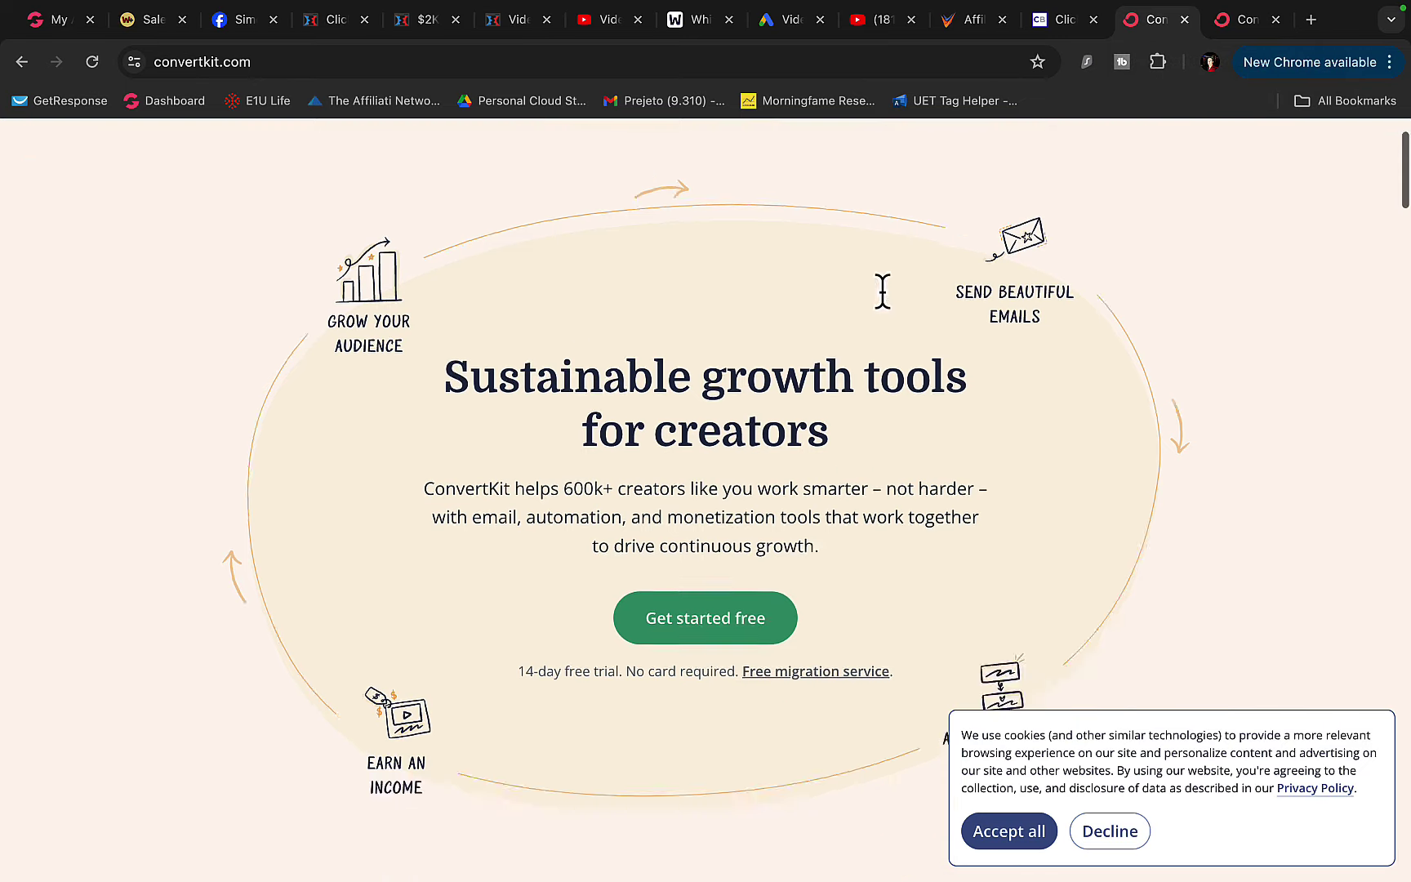
{"action": "scroll", "coordinate": [882, 283], "scroll_direction": "down", "scroll_amount": 5}
{"action": "scroll", "coordinate": [883, 284], "scroll_direction": "down", "scroll_amount": 2}
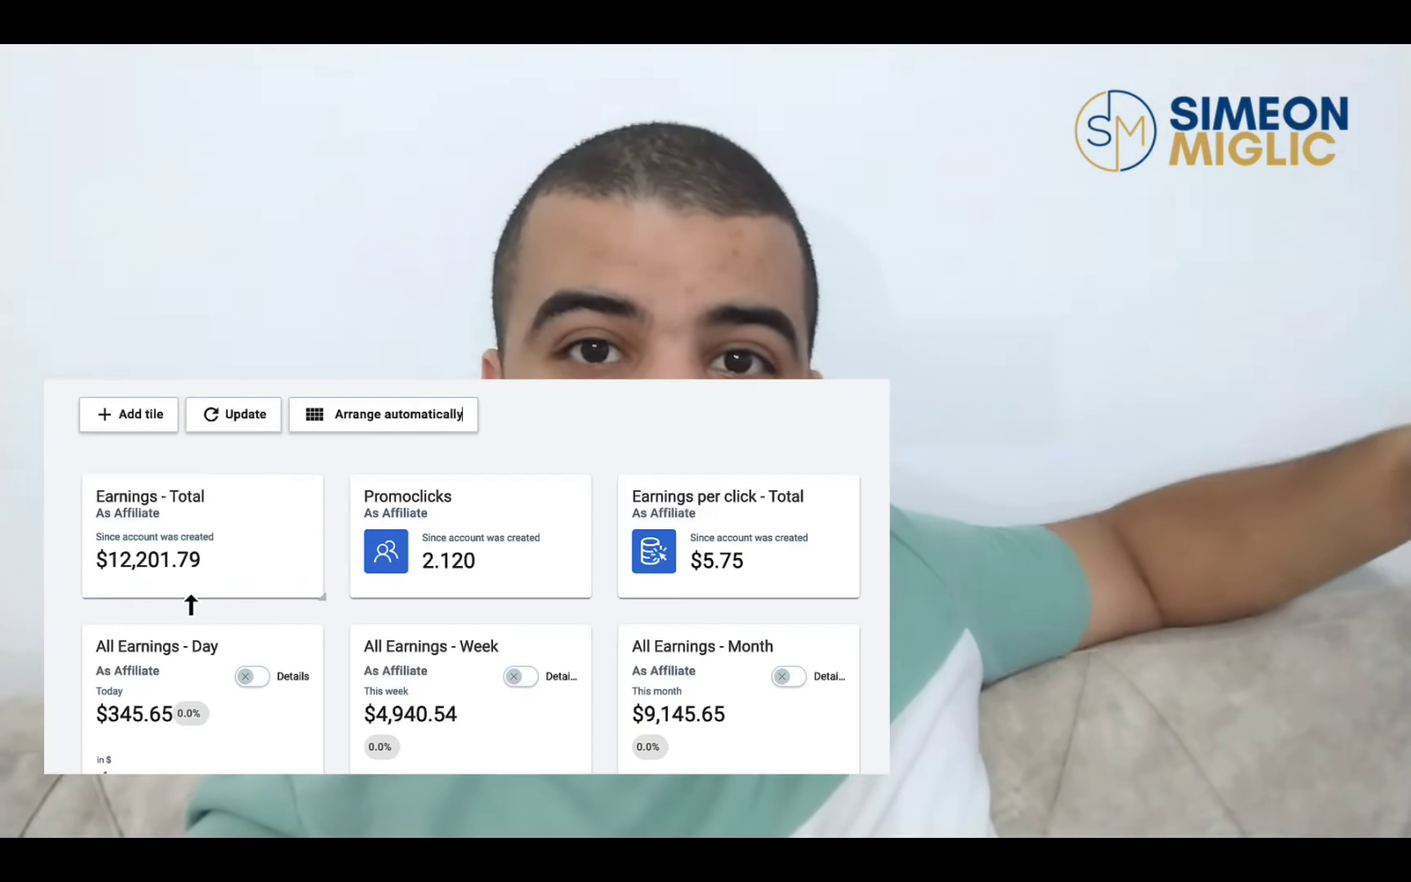
{"action": "left_click_drag", "start_coordinate": [206, 560], "coordinate": [89, 558]}
{"action": "left_click_drag", "start_coordinate": [513, 583], "coordinate": [429, 560]}
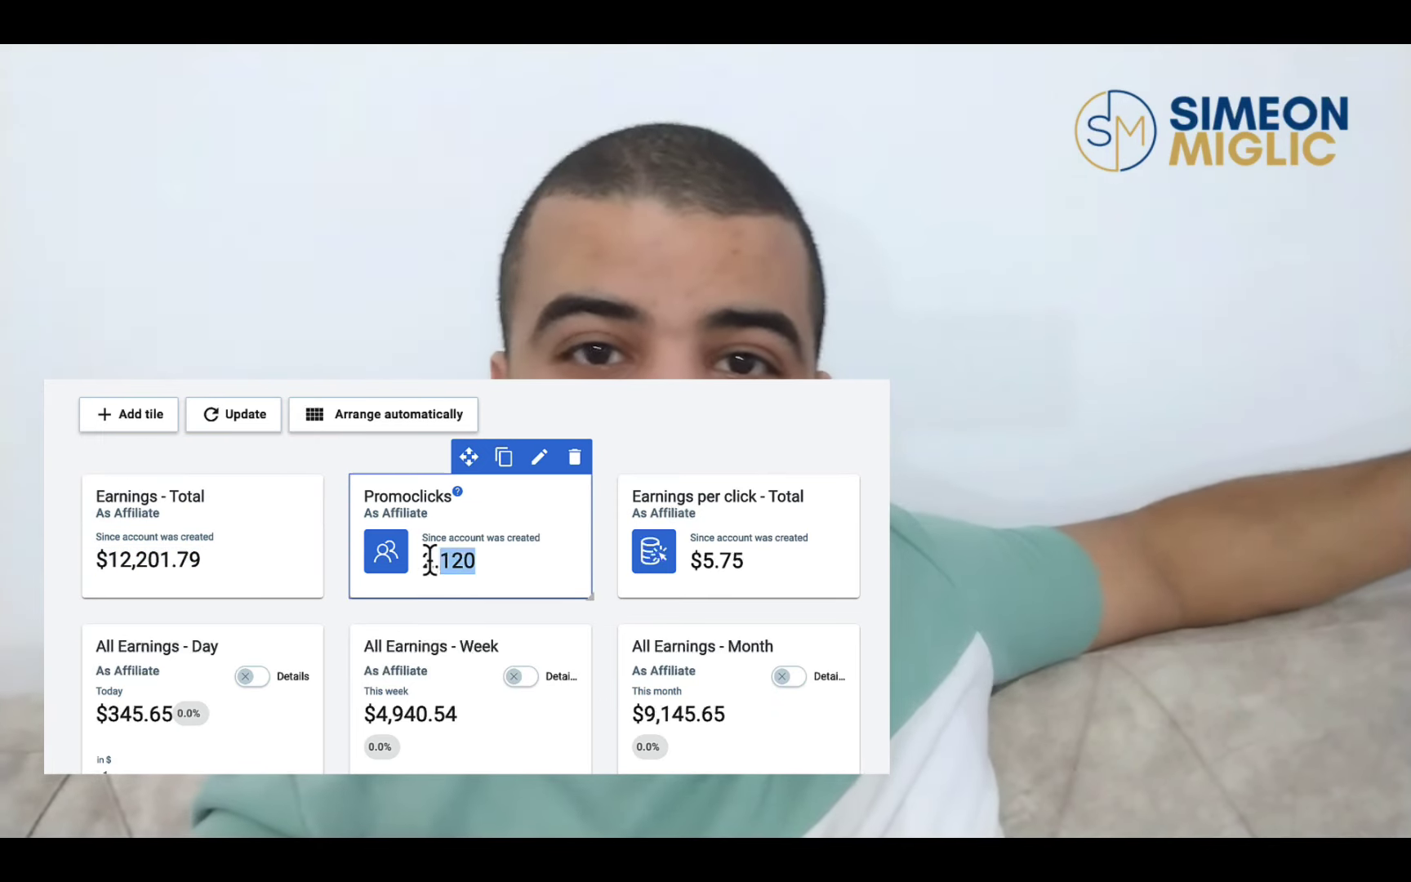
{"action": "left_click_drag", "start_coordinate": [746, 560], "coordinate": [677, 558]}
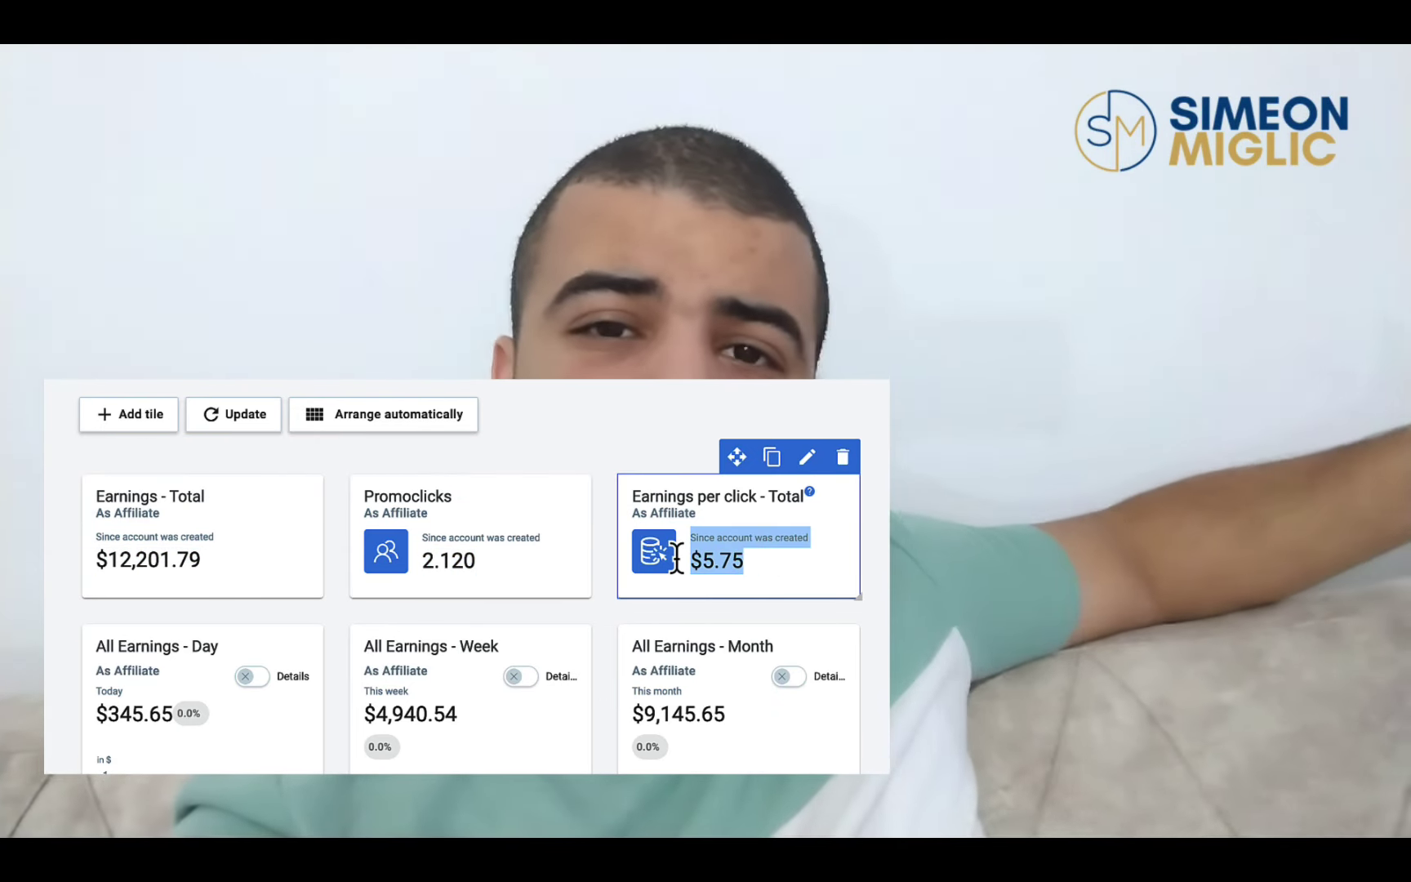